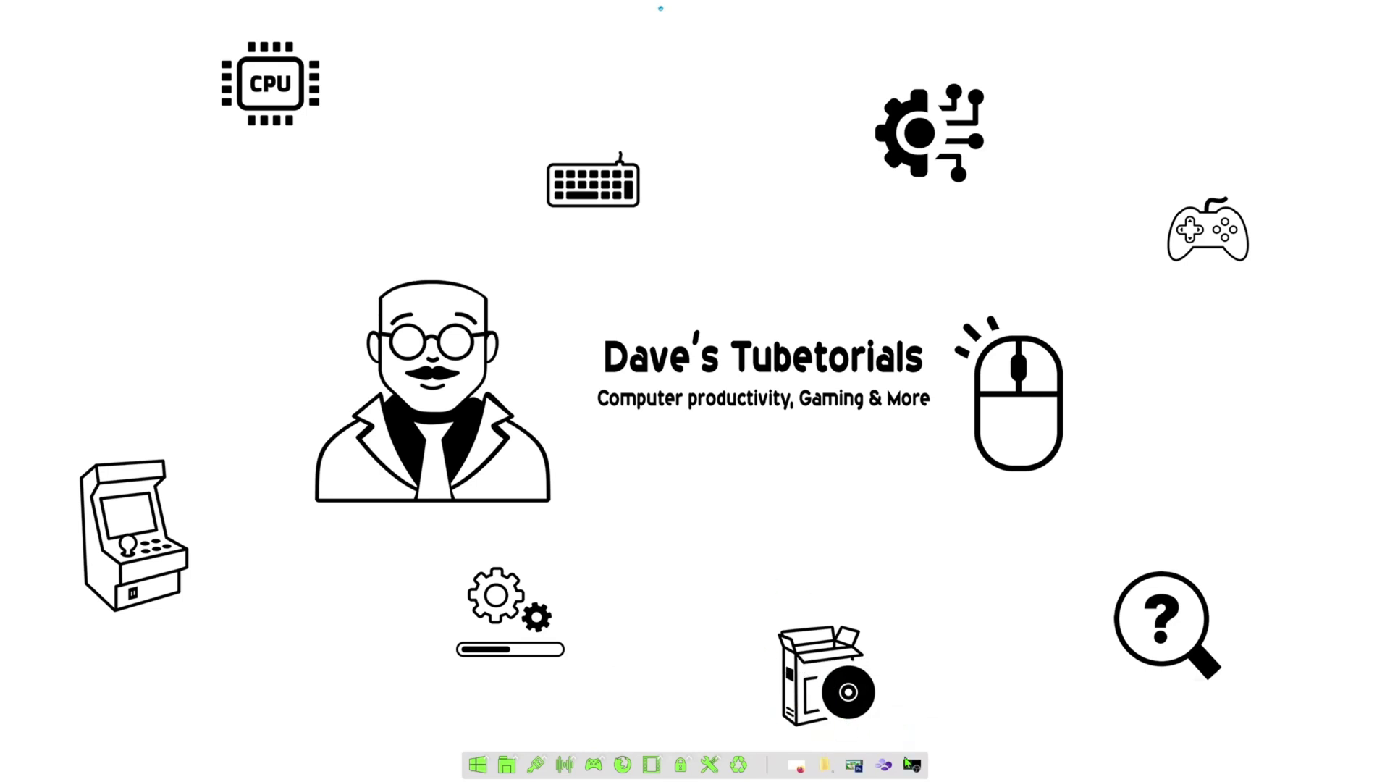
# Step: Look over the scalefx-aa-fast.zip download page and the ReShade home page in the browser, and close it
pyautogui.click(800, 757)
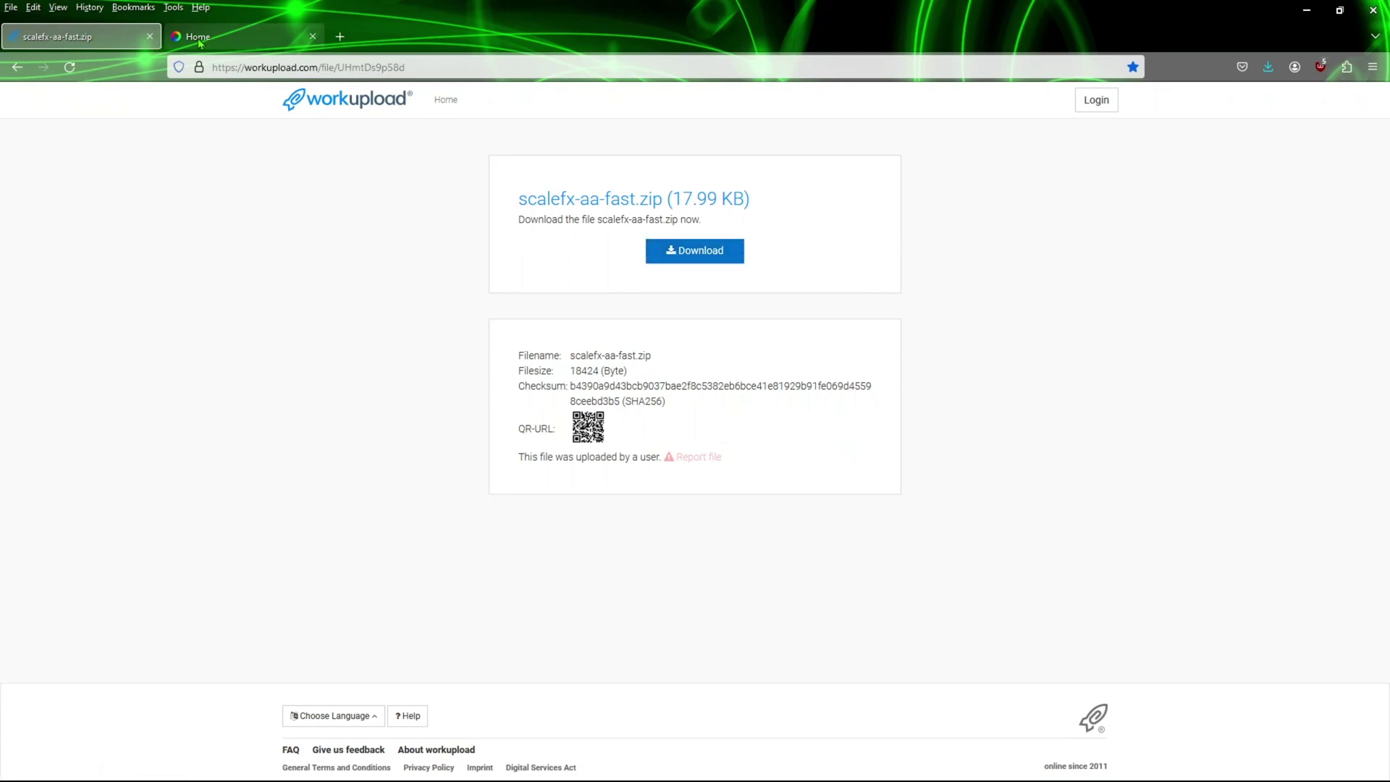
pyautogui.click(246, 40)
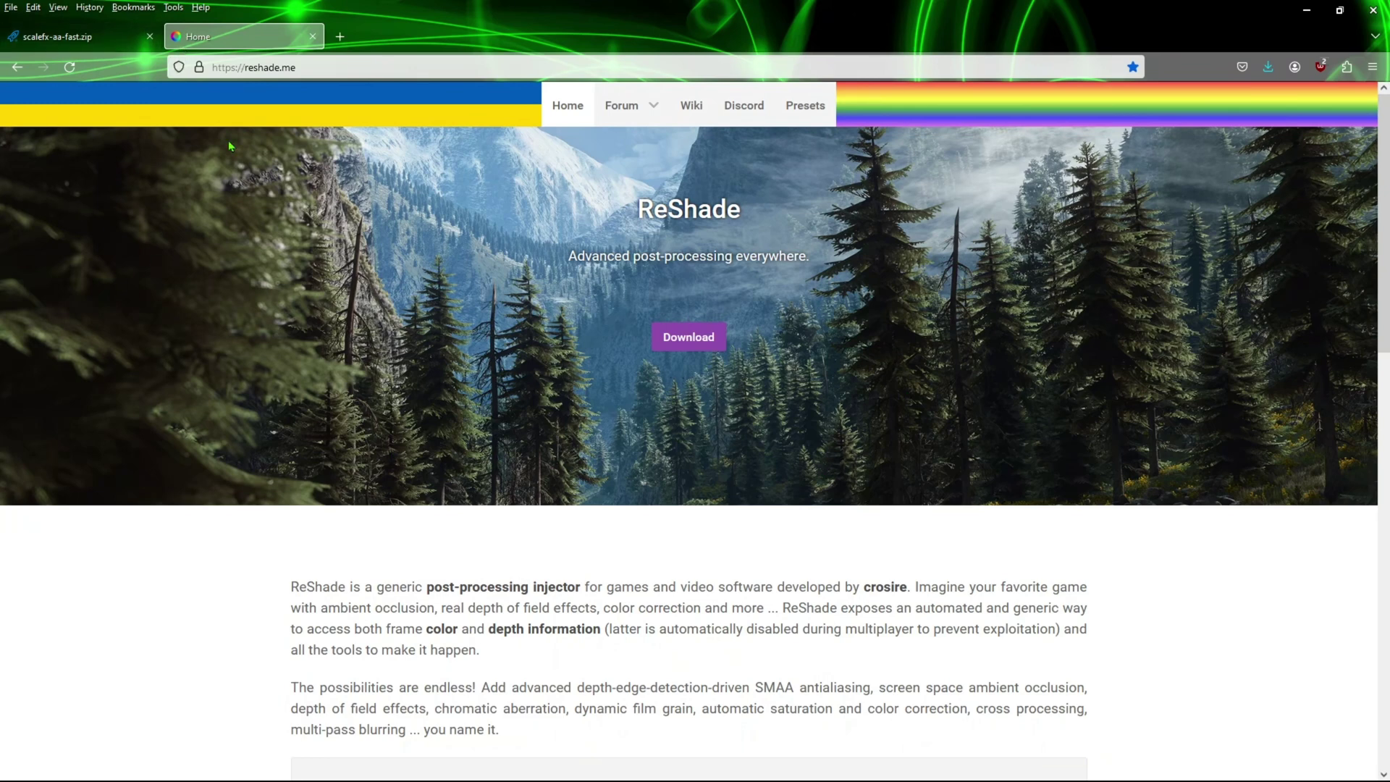
pyautogui.click(1374, 11)
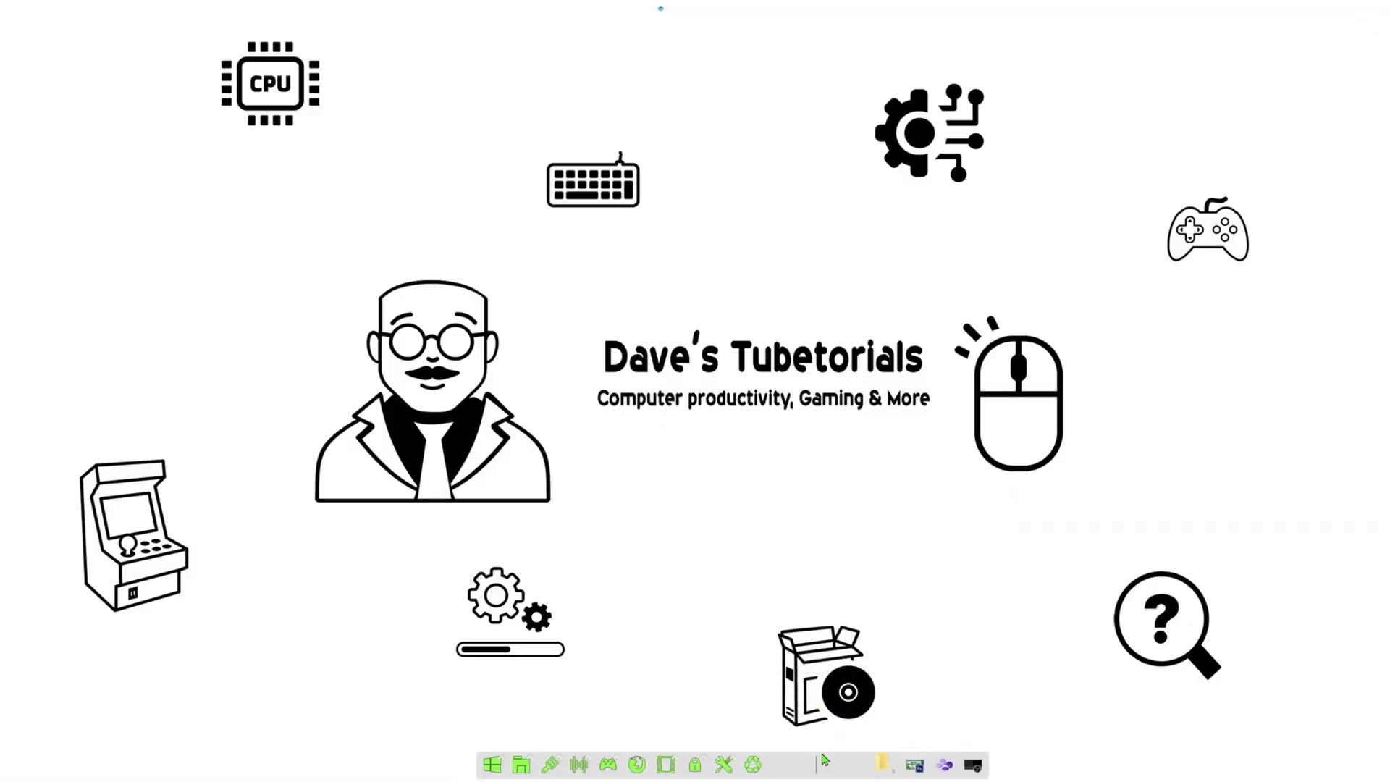
# Step: Bring up the snes9x-1.62.3-win32-x64 folder and extract the scalefx-aa-fast archive into its own subfolder in Downloads
pyautogui.moveTo(825, 760)
pyautogui.moveTo(744, 624)
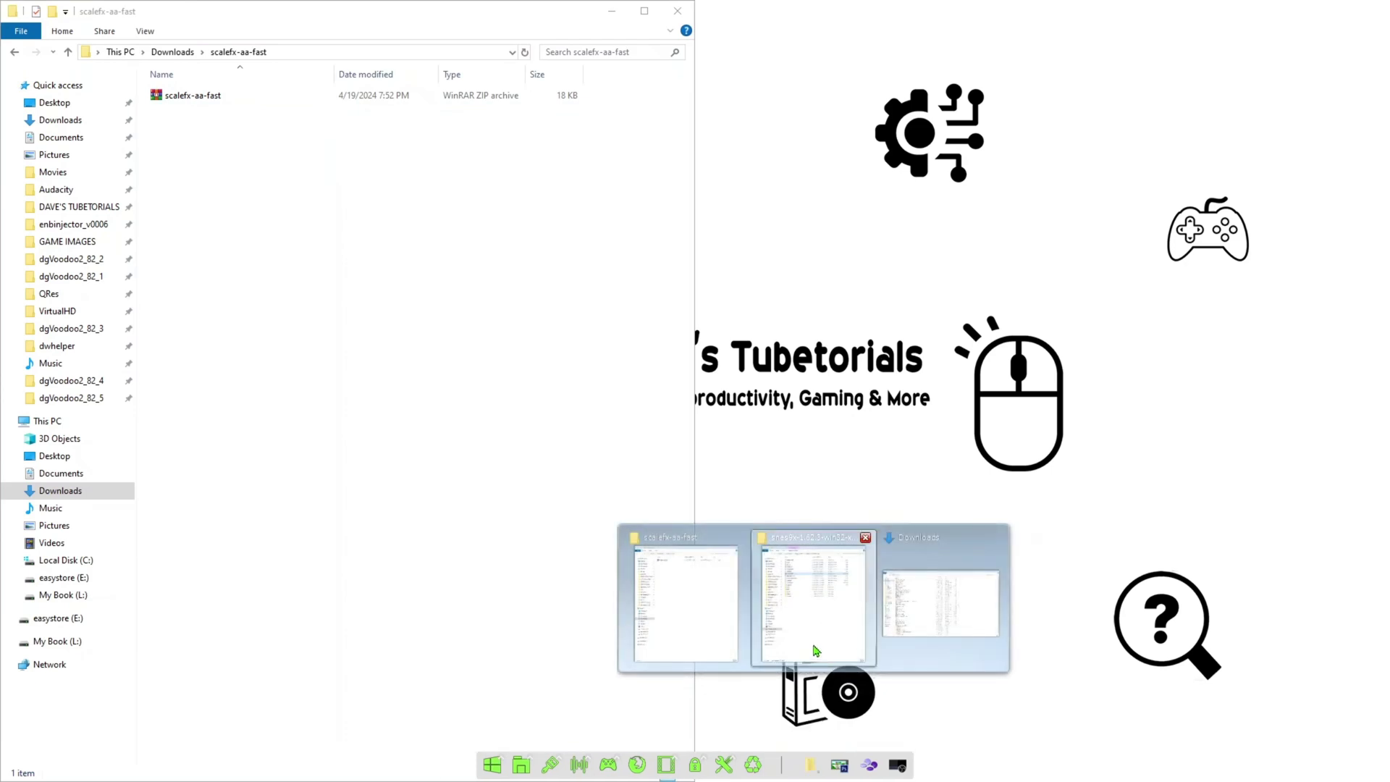
pyautogui.click(816, 650)
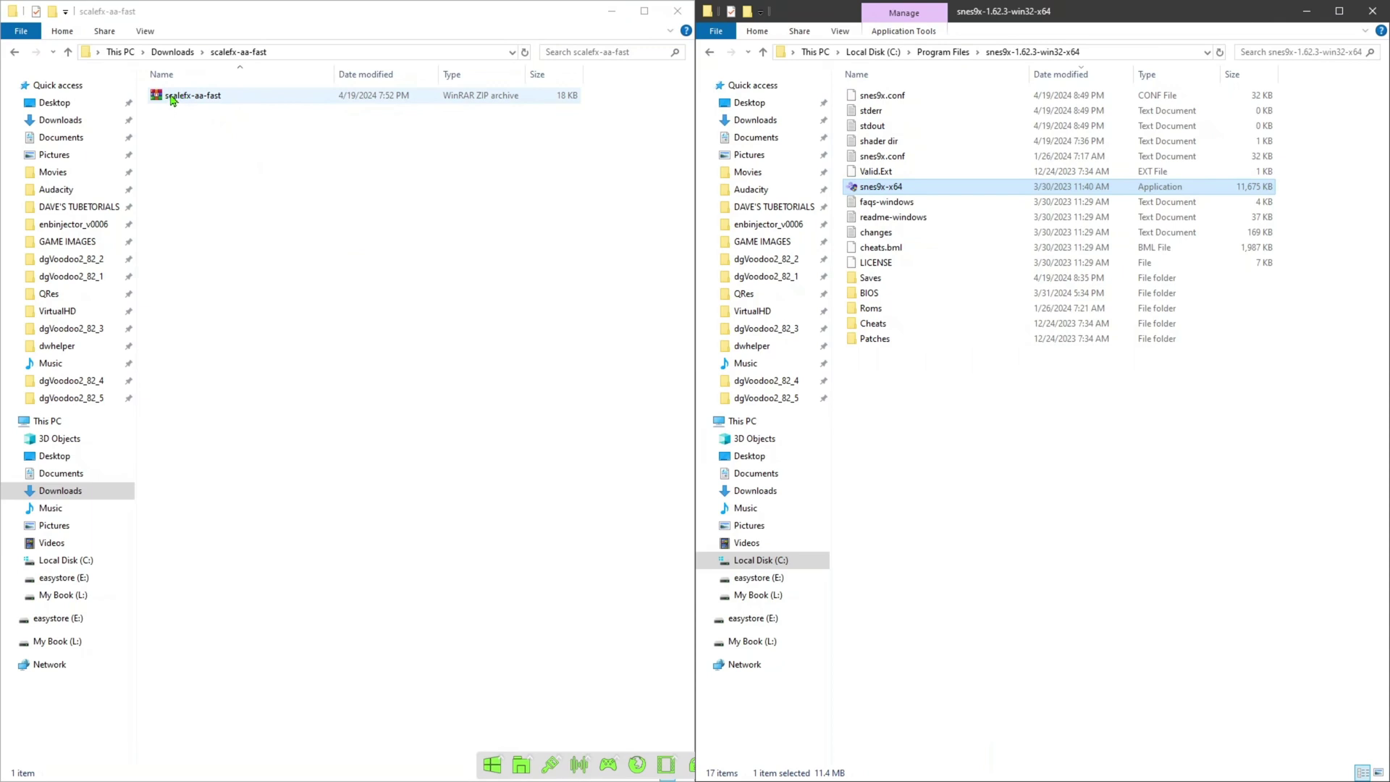
pyautogui.rightClick(171, 97)
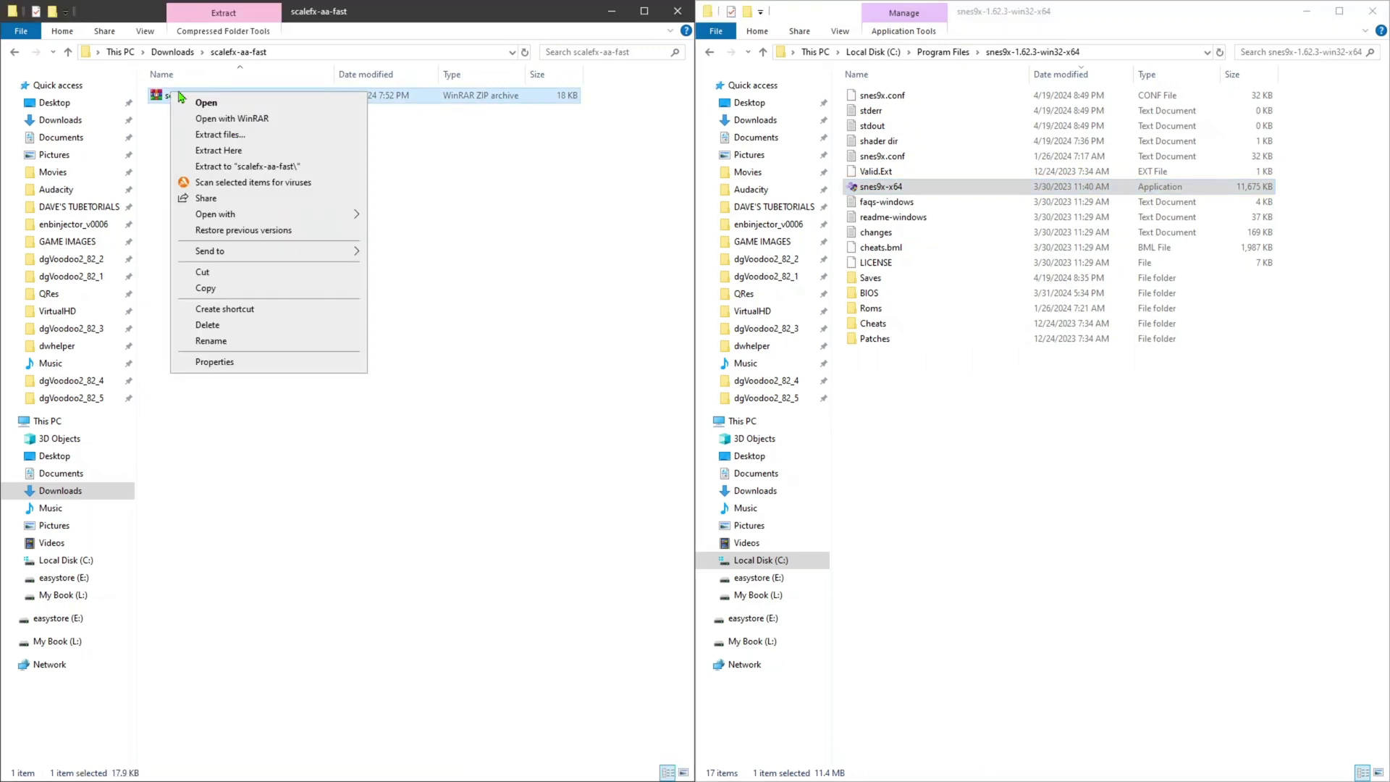
pyautogui.click(242, 165)
pyautogui.click(200, 145)
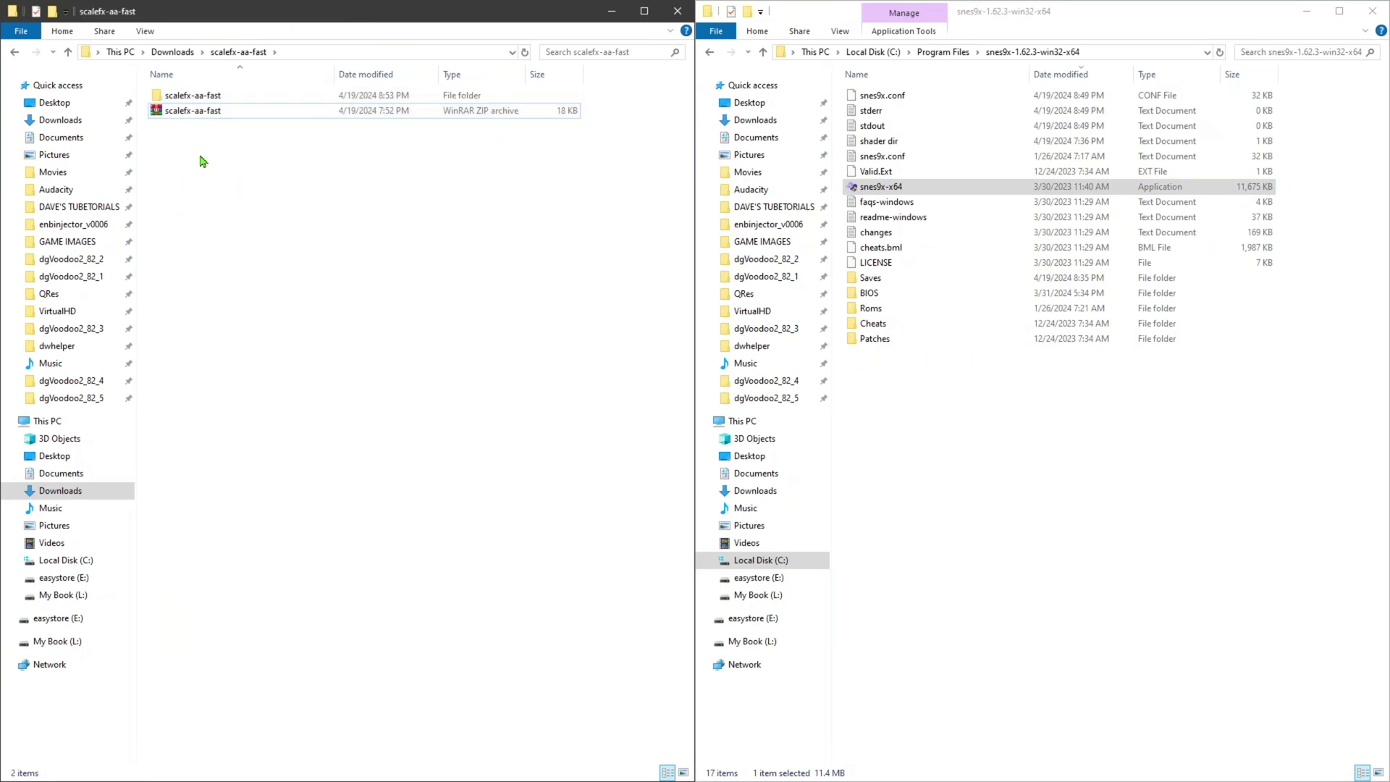
# Step: Copy the ScaleFX folder from the extracted scalefx-aa-fast folder into the snes9x-1.62.3-win32-x64 program folder
pyautogui.click(191, 101)
pyautogui.doubleClick(191, 104)
pyautogui.click(174, 105)
pyautogui.click(900, 451)
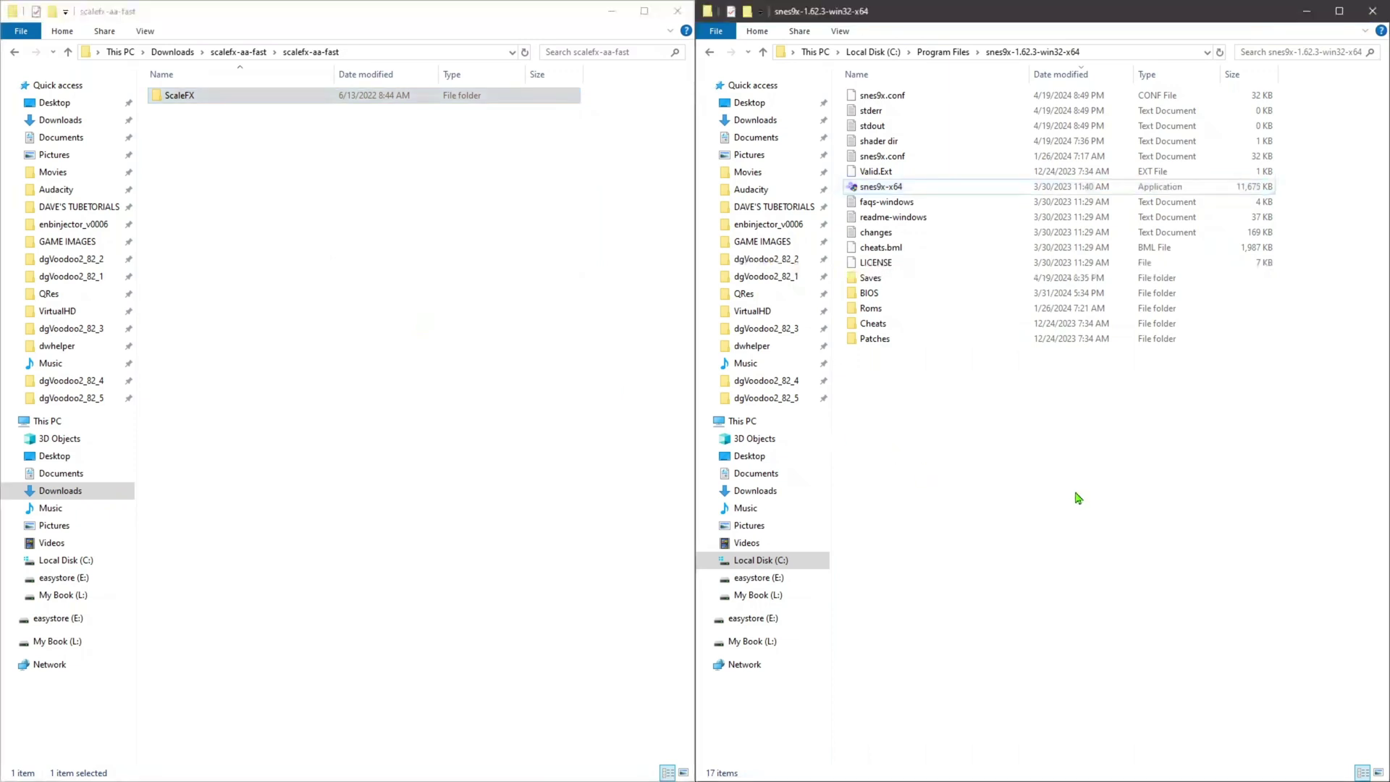
pyautogui.hotkey('ctrl', 'v')
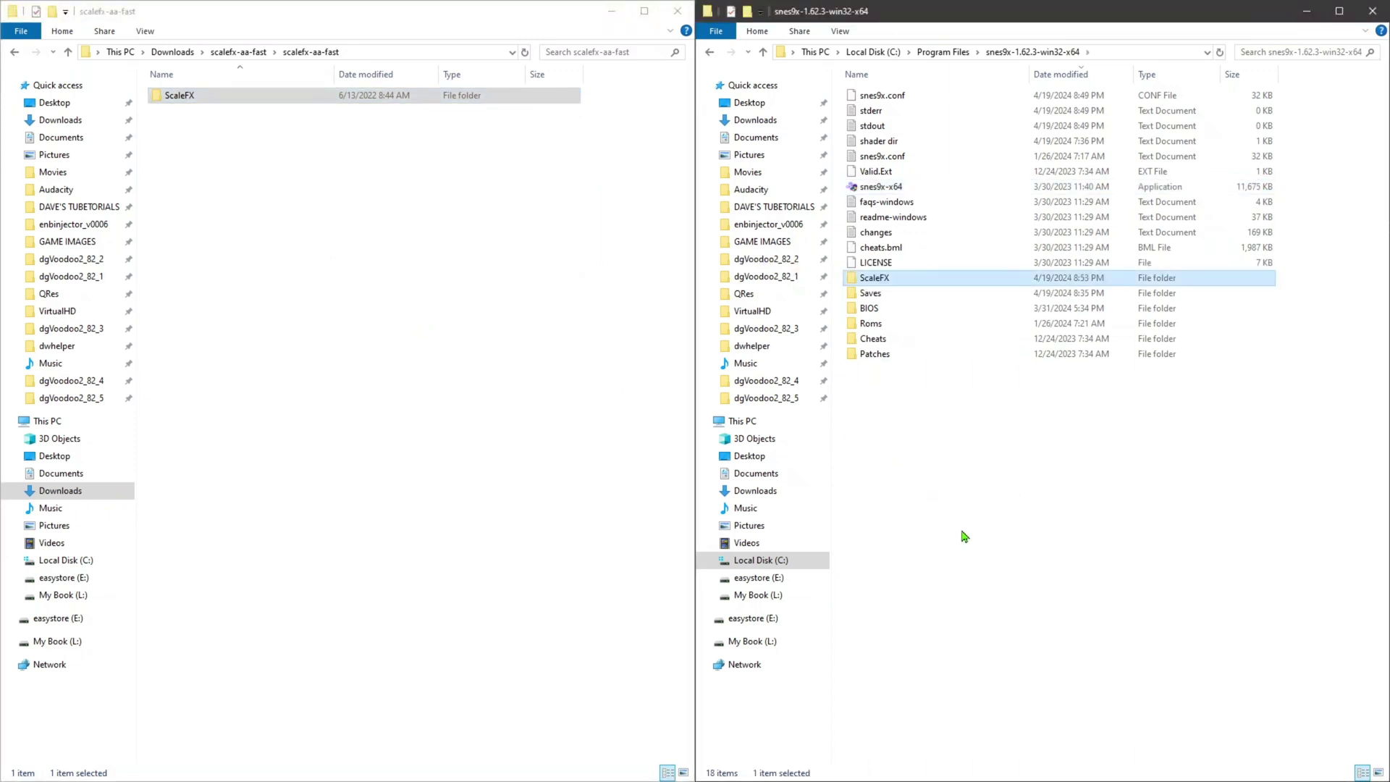
pyautogui.click(977, 518)
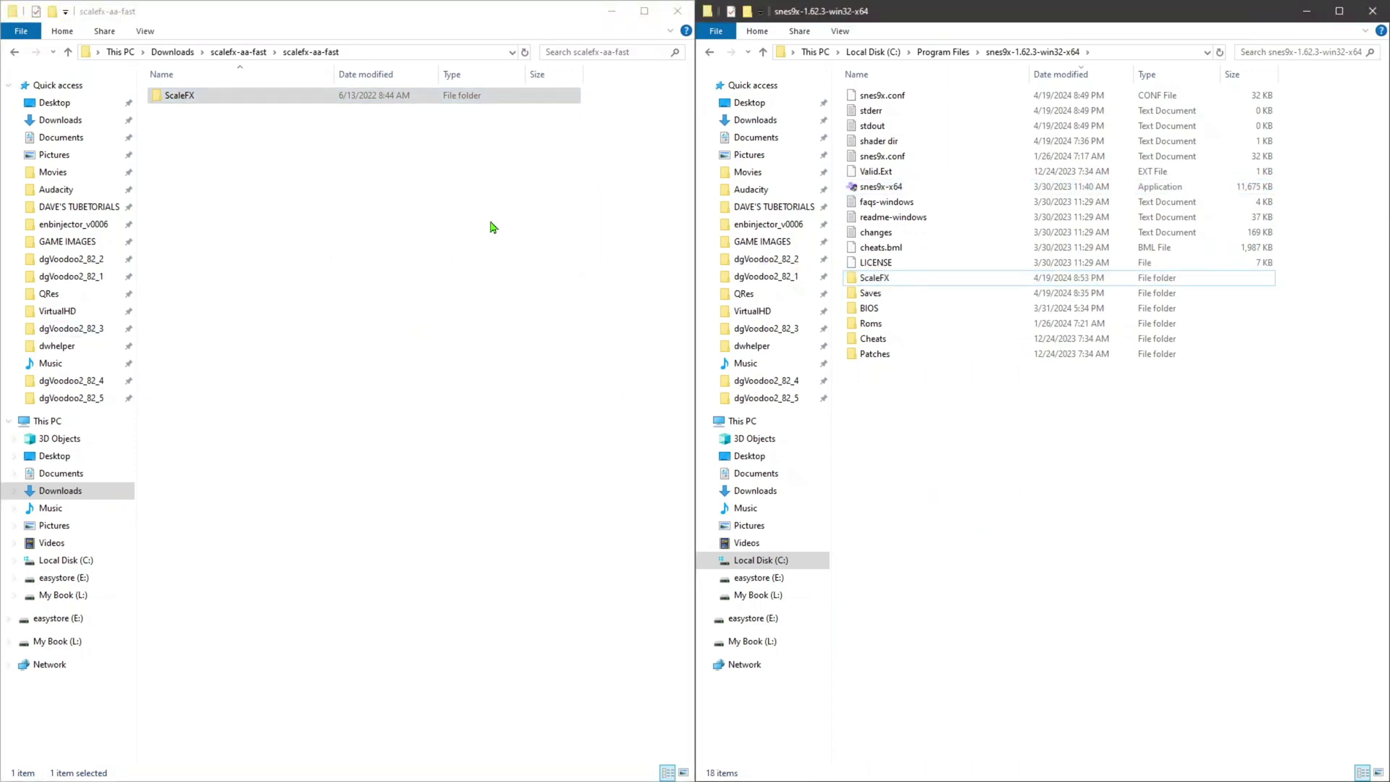
# Step: Maximize the snes9x program folder window and launch the snes9x-x64 application from it
pyautogui.click(612, 11)
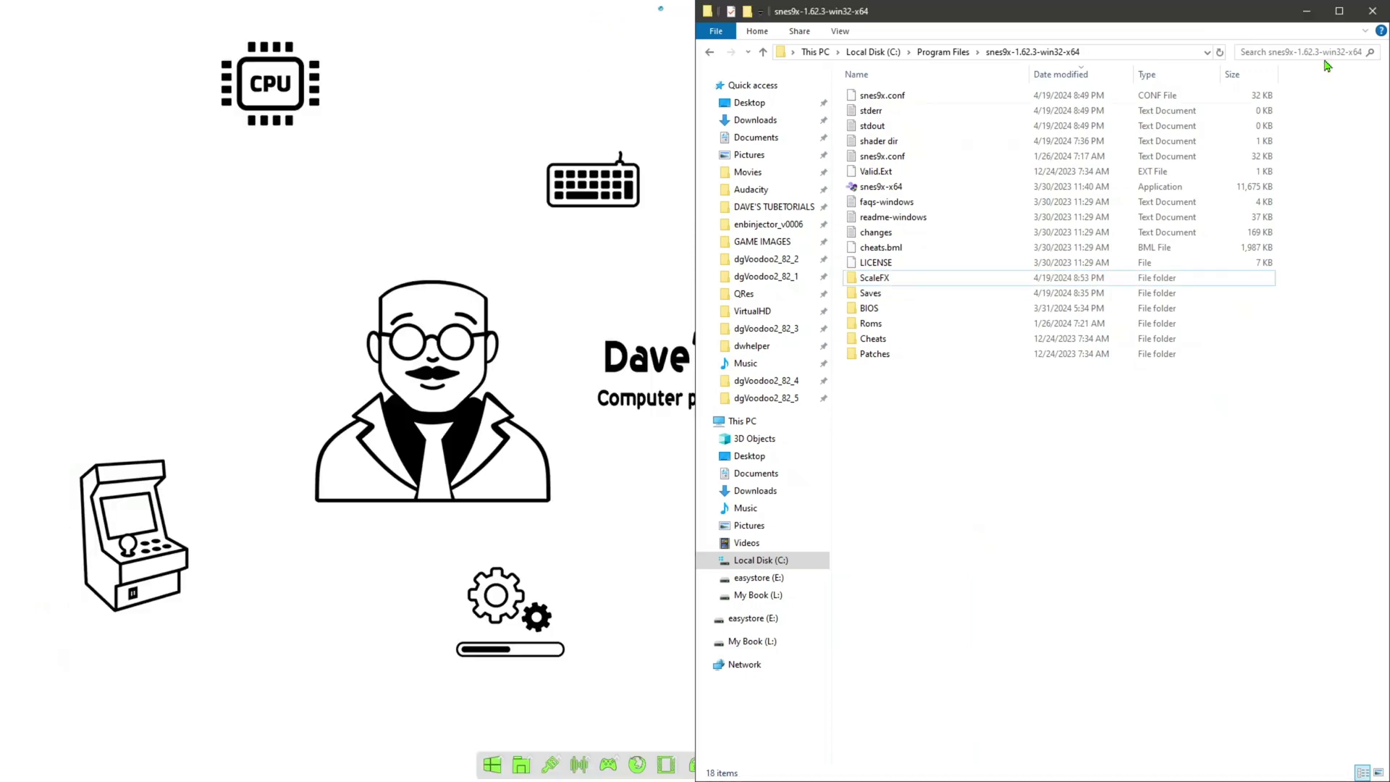
pyautogui.click(1339, 11)
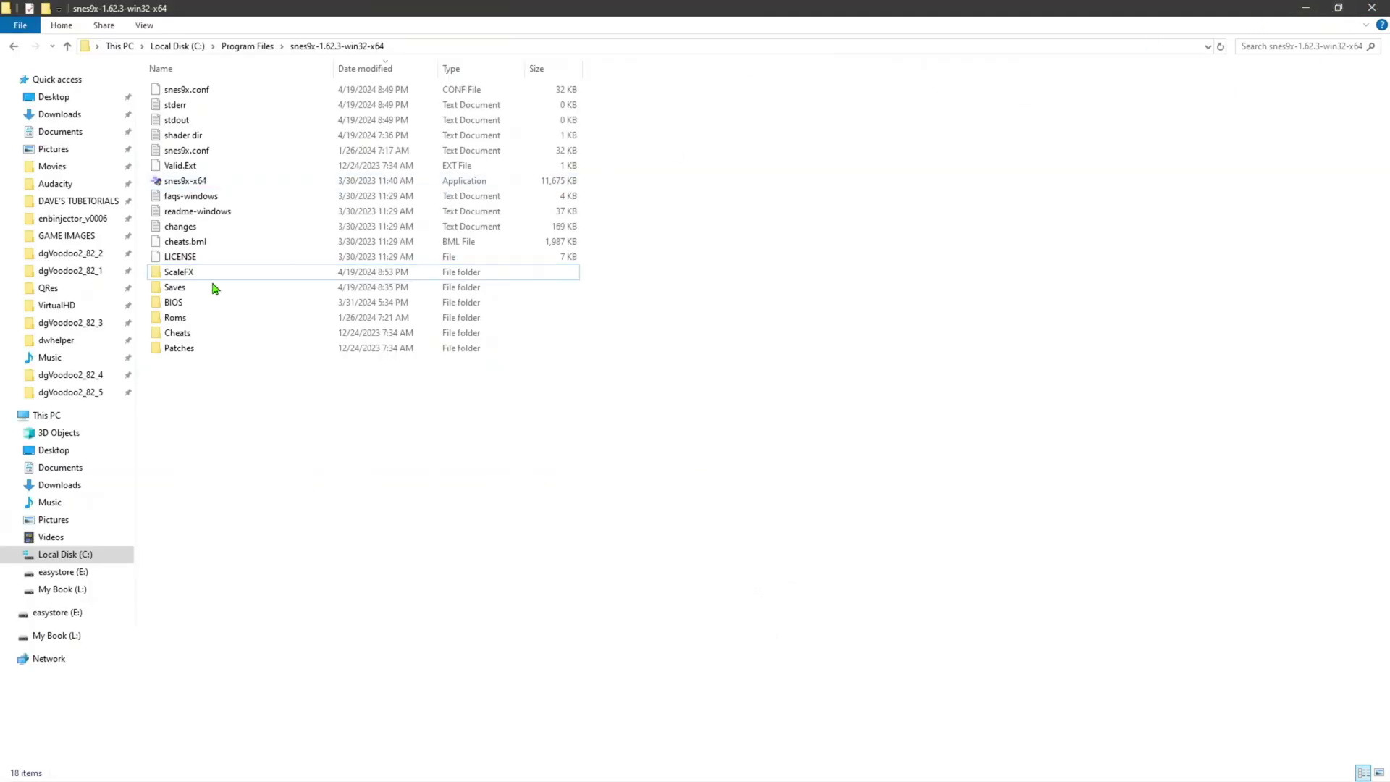
pyautogui.doubleClick(190, 181)
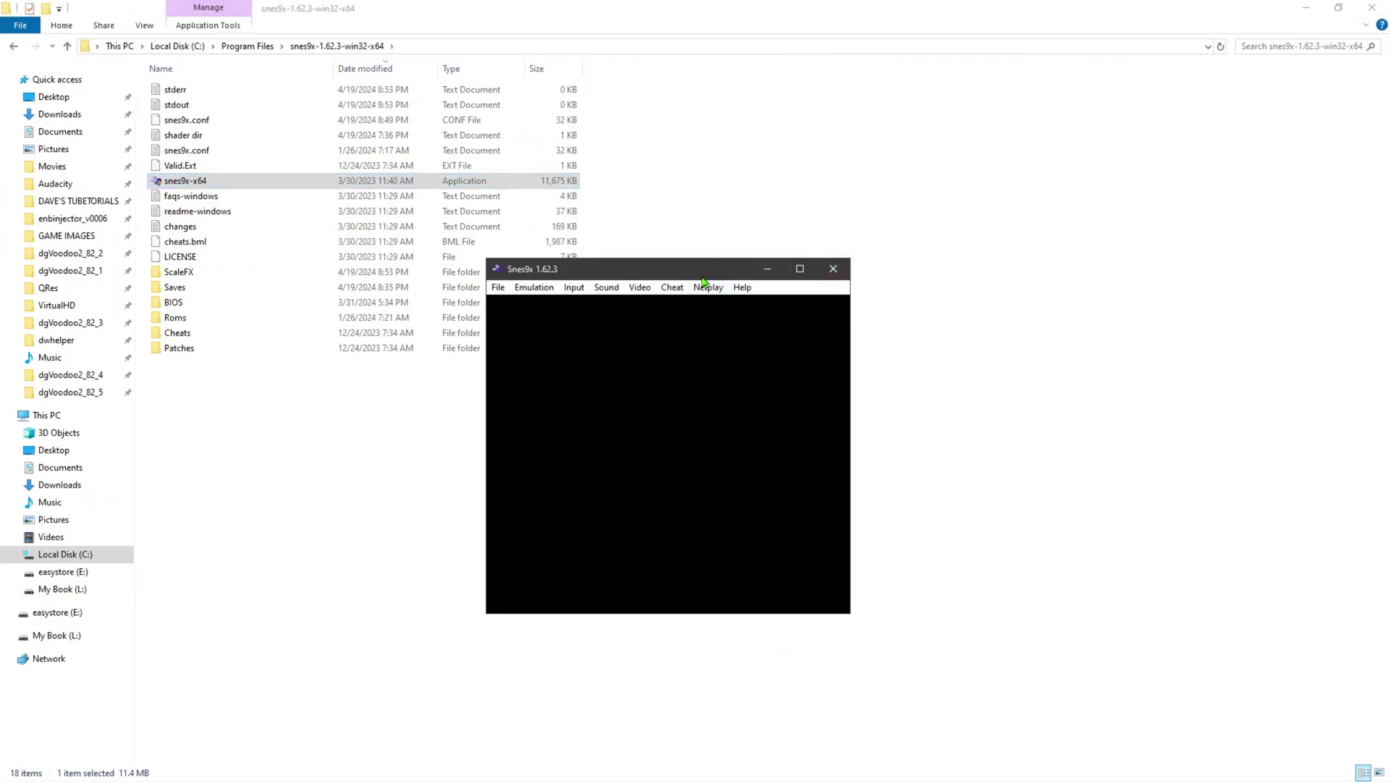
pyautogui.moveTo(699, 274); pyautogui.dragTo(886, 230)
# Step: Try the 1920x1080 32bit 60hz fullscreen mode and review the output methods in the display configuration
pyautogui.click(827, 242)
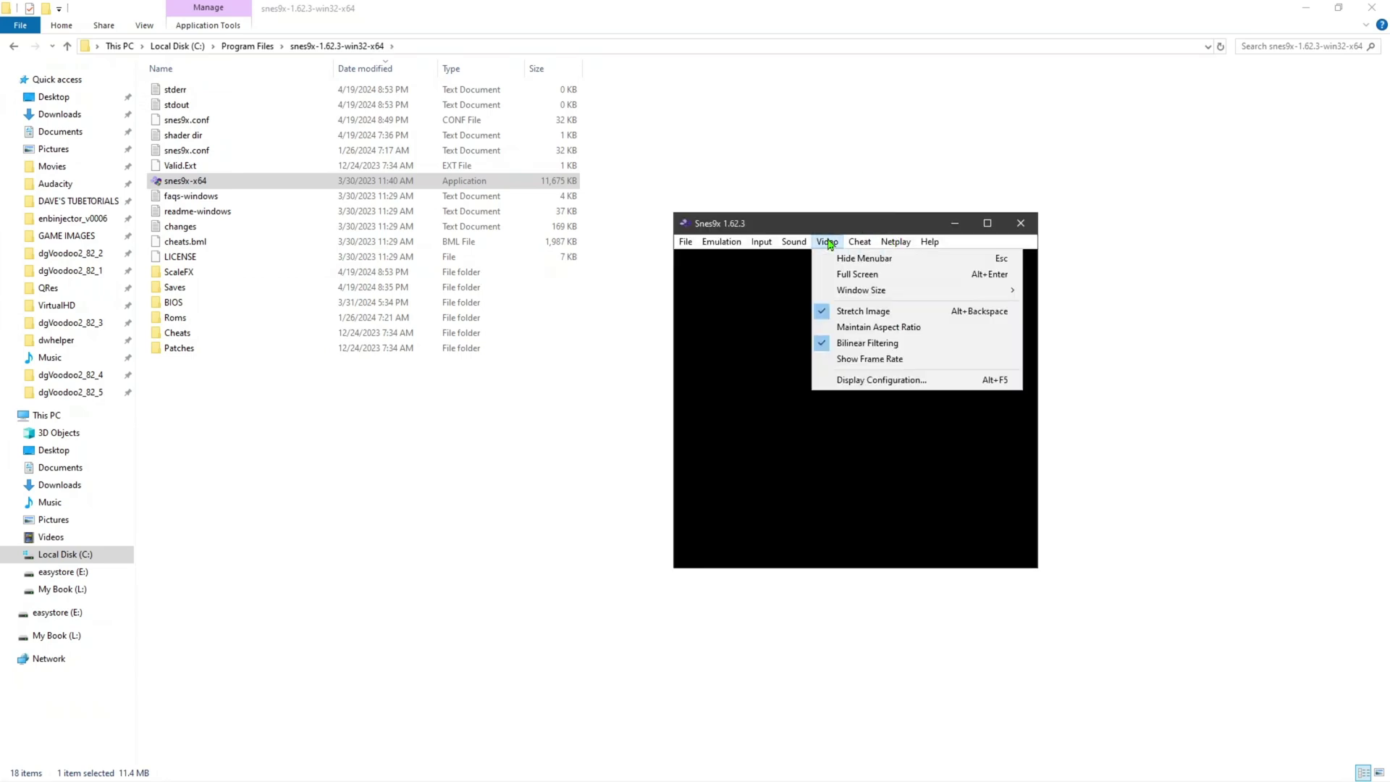
pyautogui.click(867, 380)
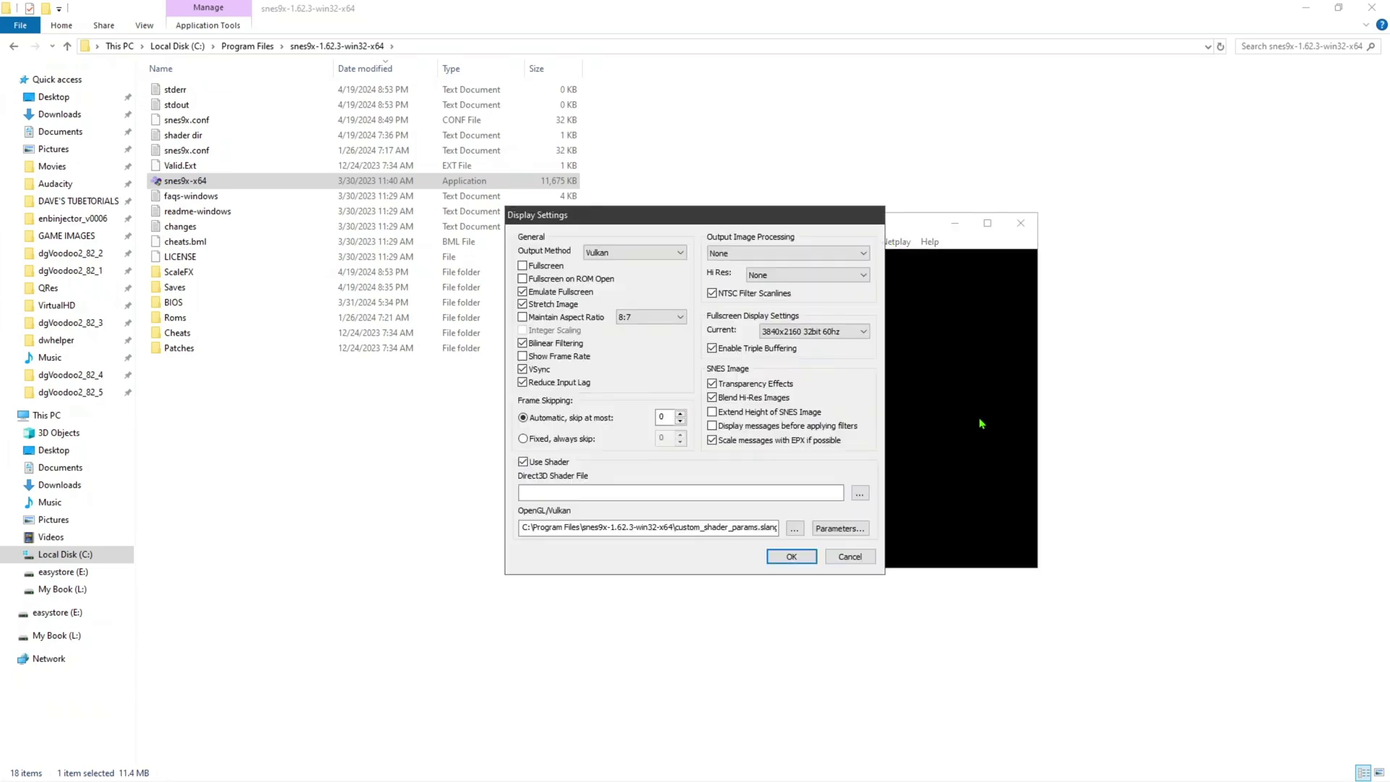
pyautogui.click(860, 334)
pyautogui.scroll(20, 852, 461)
pyautogui.scroll(12, 852, 461)
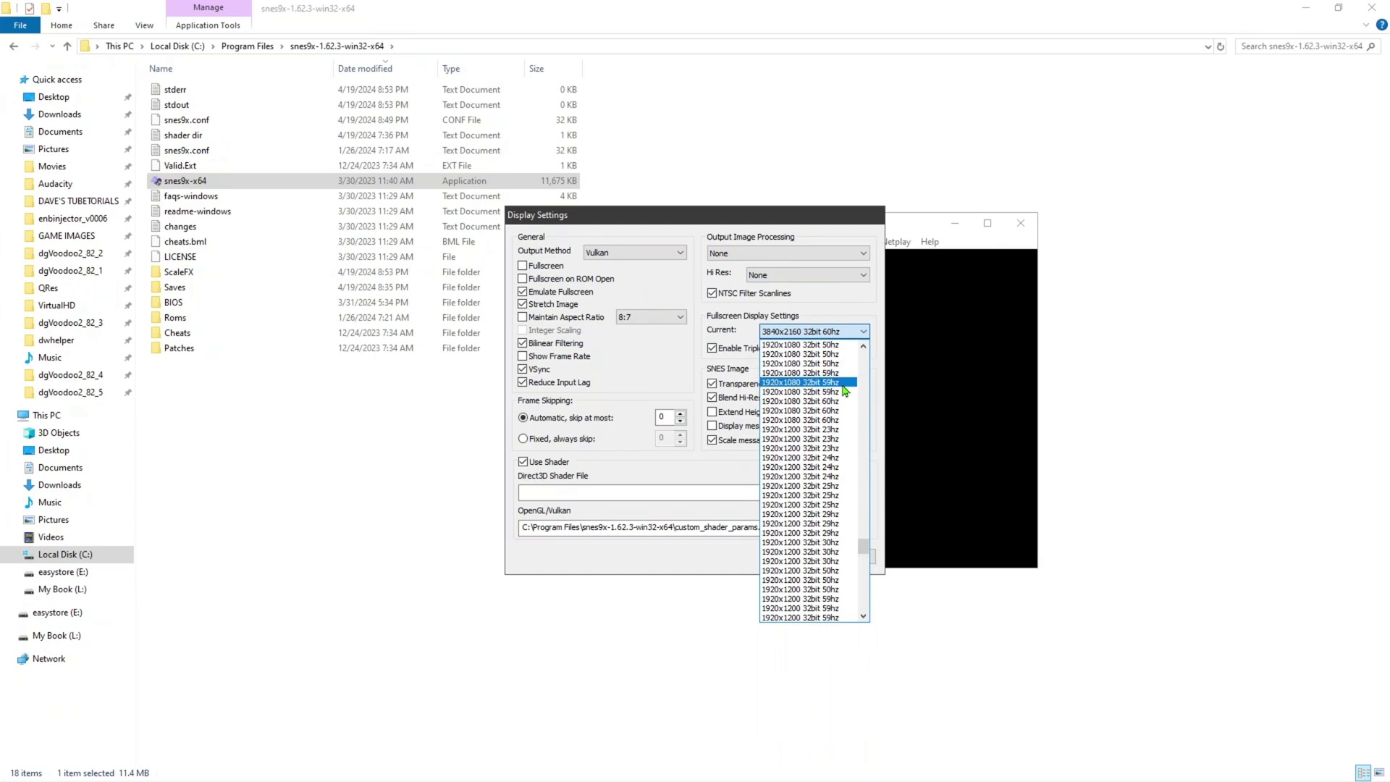
pyautogui.click(838, 404)
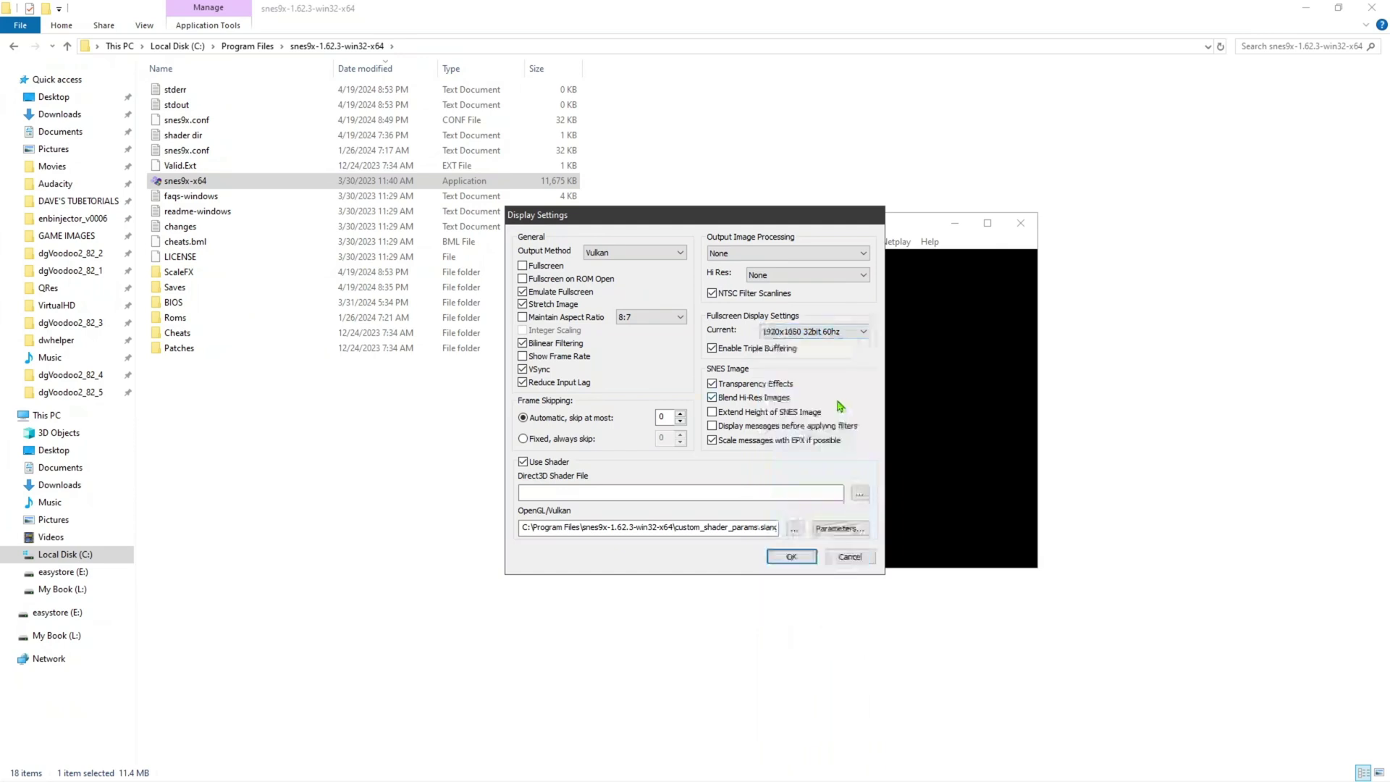
pyautogui.click(681, 253)
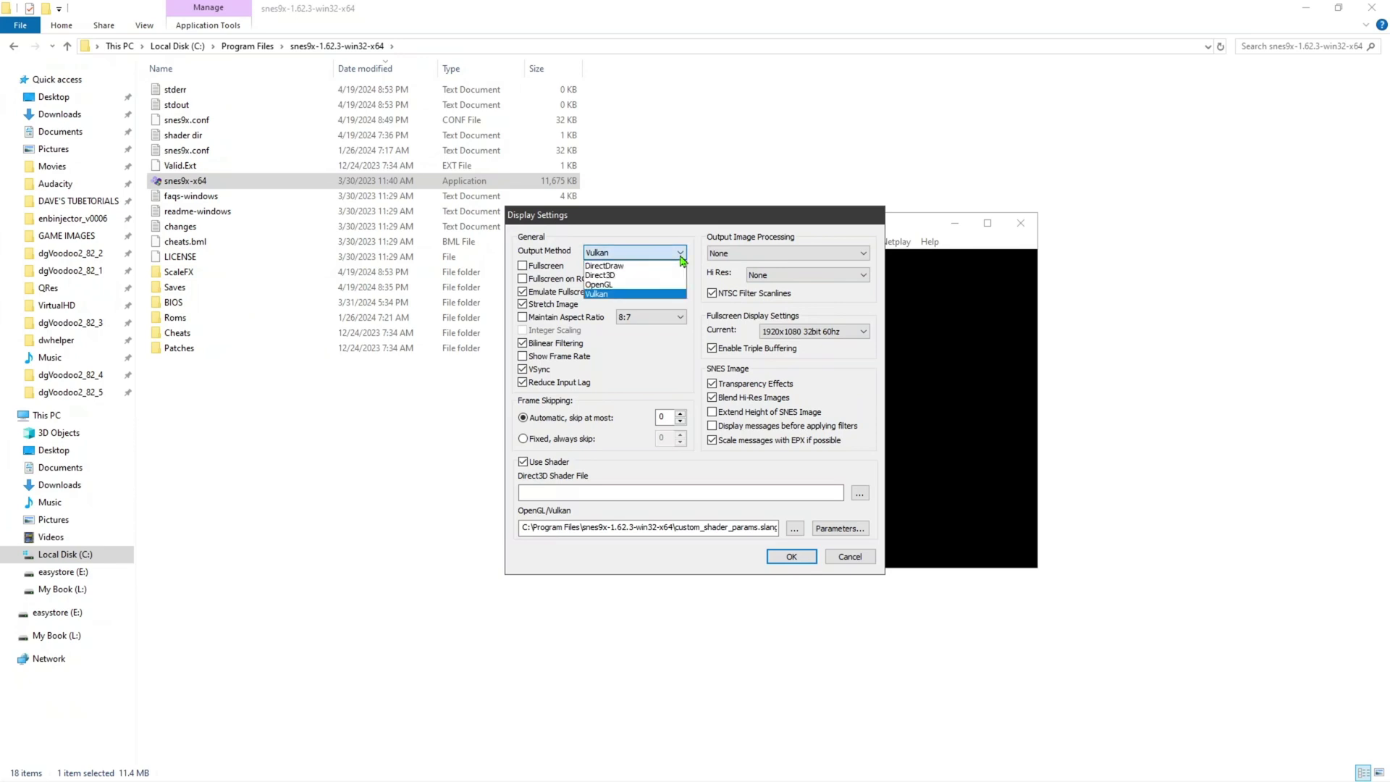
pyautogui.click(681, 257)
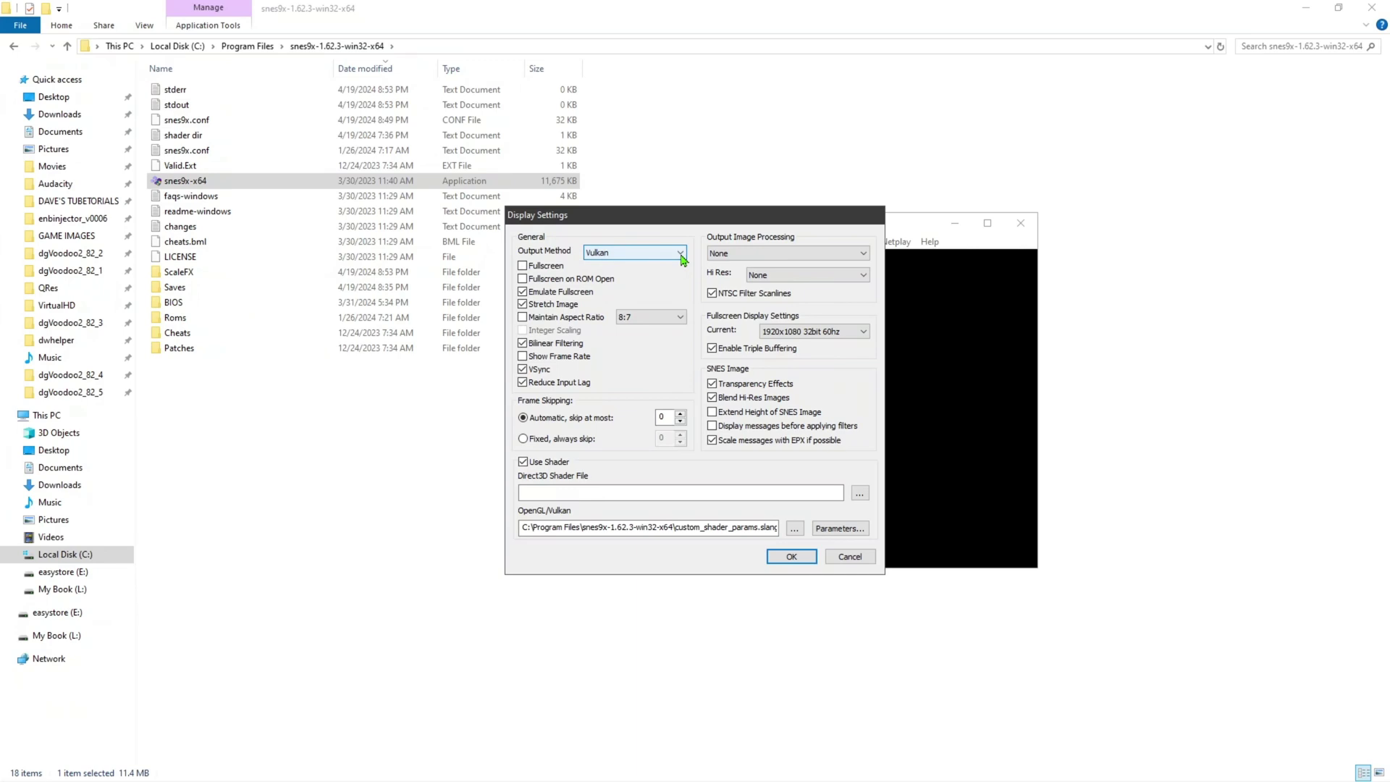
pyautogui.moveTo(673, 222); pyautogui.dragTo(786, 137)
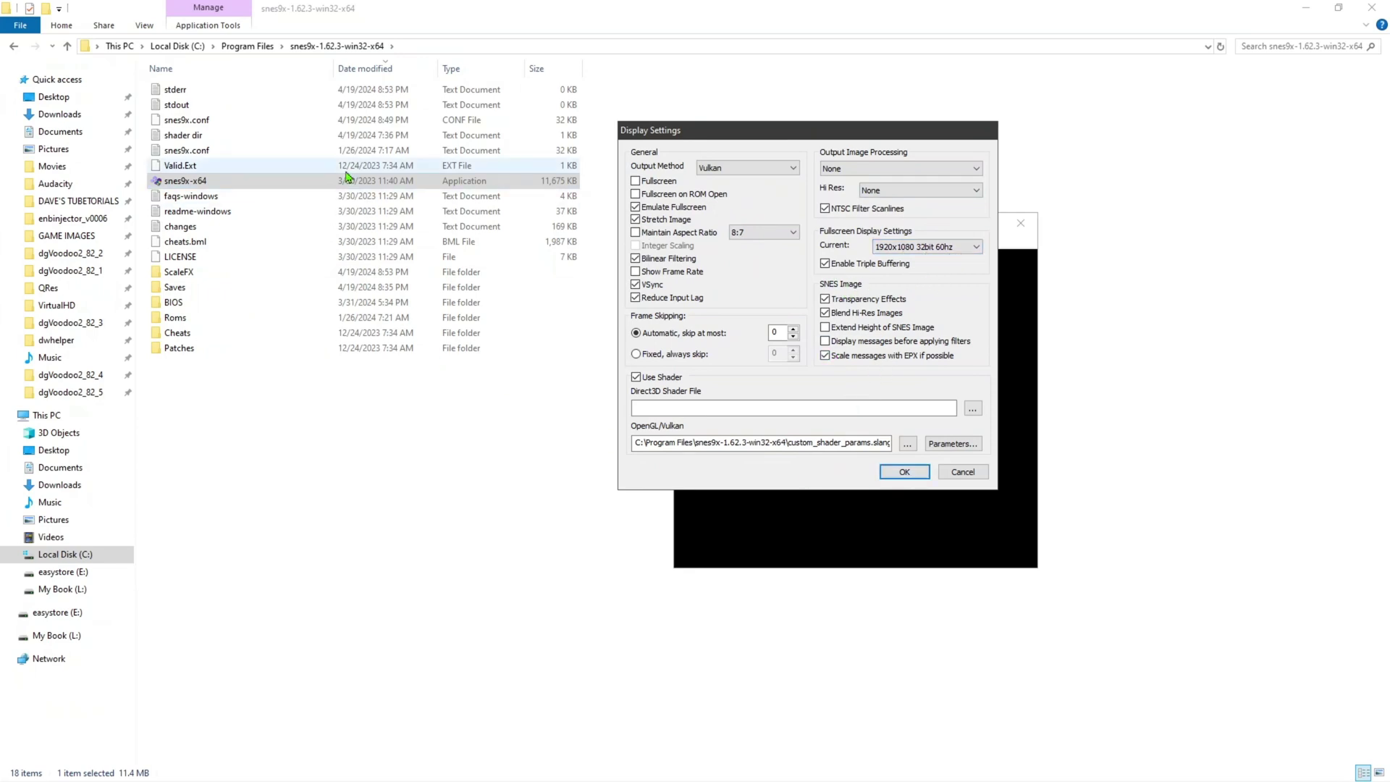
pyautogui.click(961, 473)
# Step: Load Super Mario All-Stars & World (U).zip from the recently played games
pyautogui.click(685, 242)
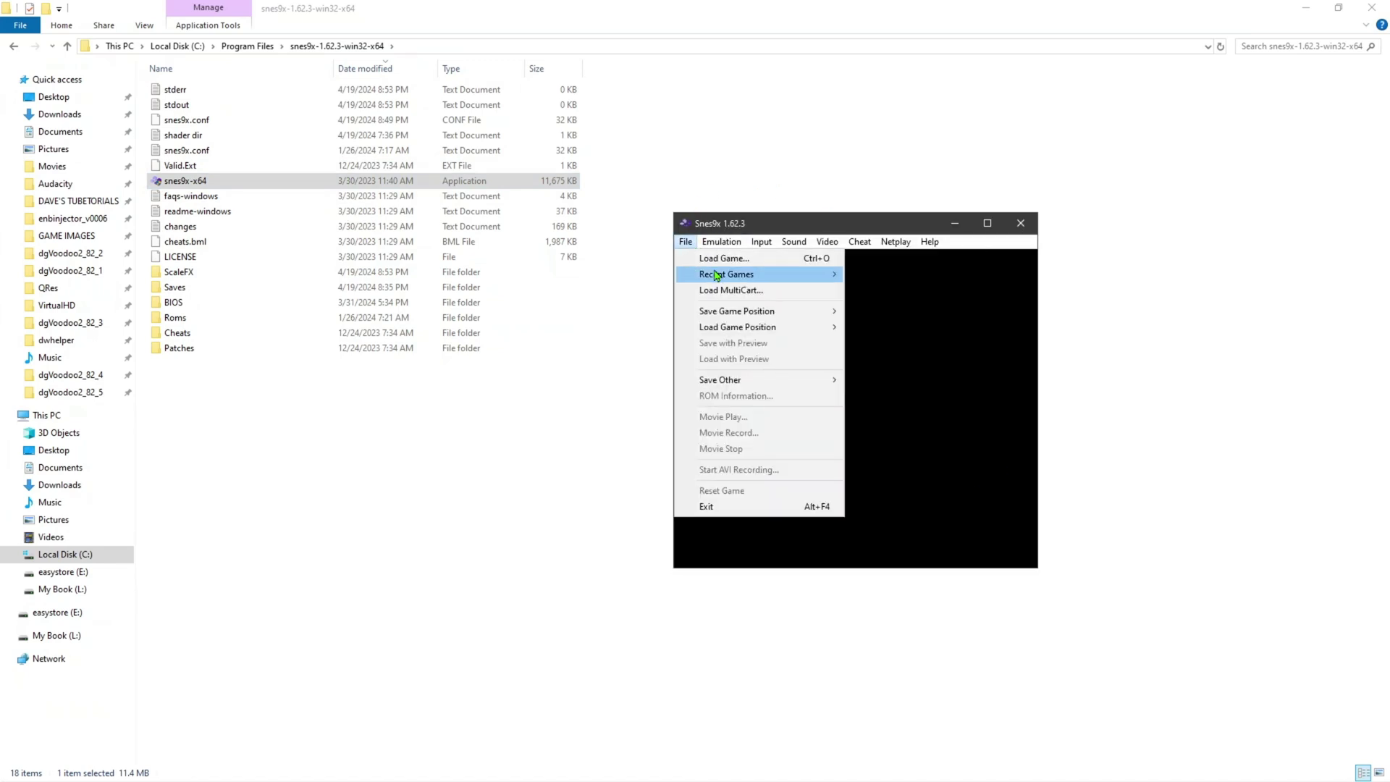
pyautogui.moveTo(728, 275)
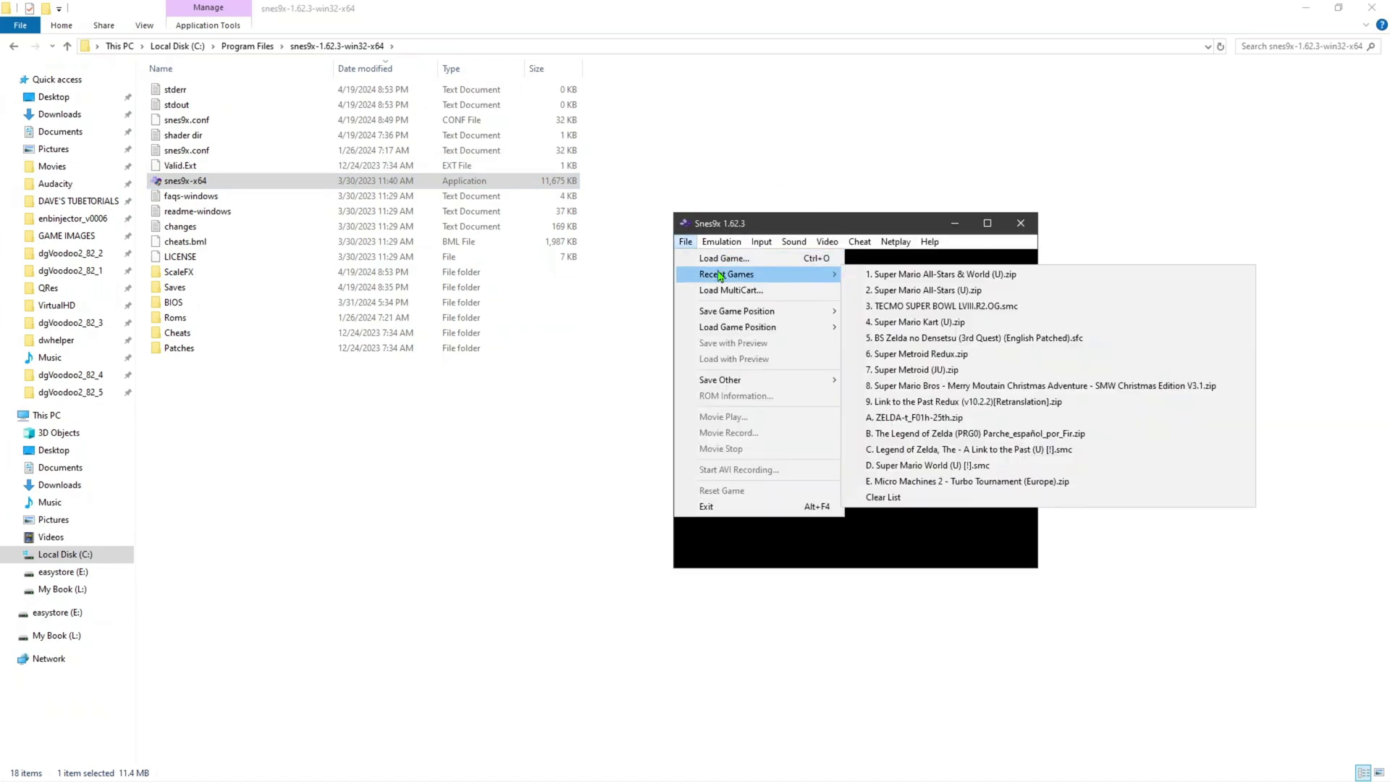
pyautogui.click(962, 284)
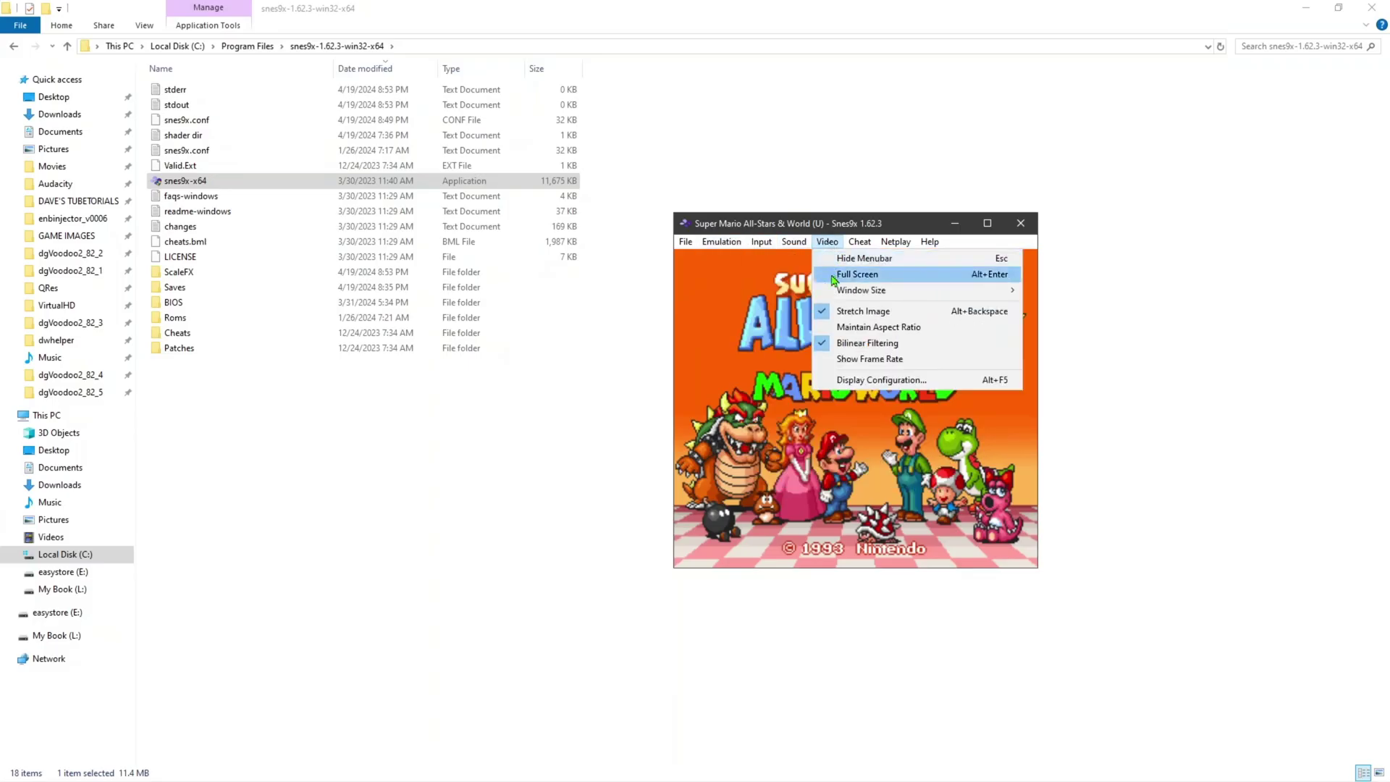
# Step: Try Maintain Aspect Ratio with the 4:3 ratio in the display configuration while the game is loaded
pyautogui.click(842, 379)
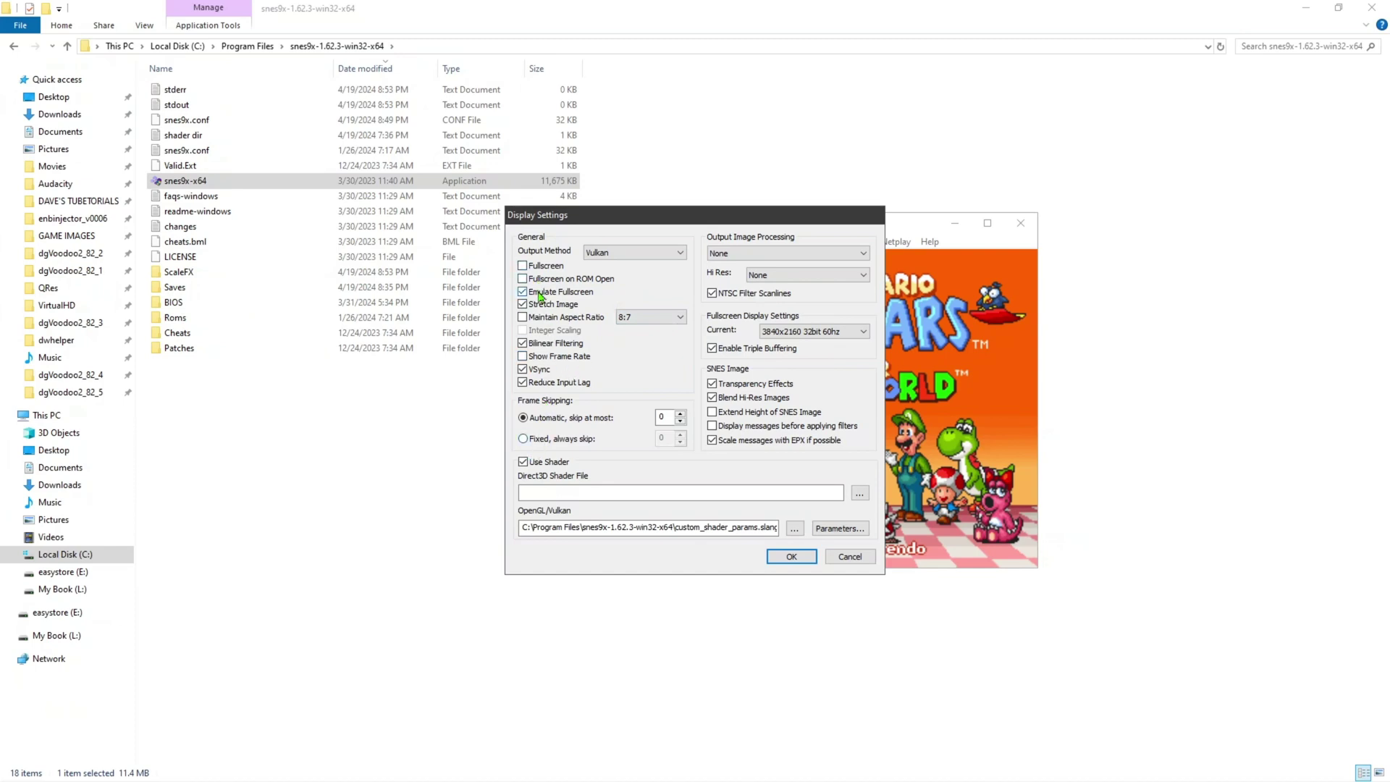
pyautogui.click(522, 317)
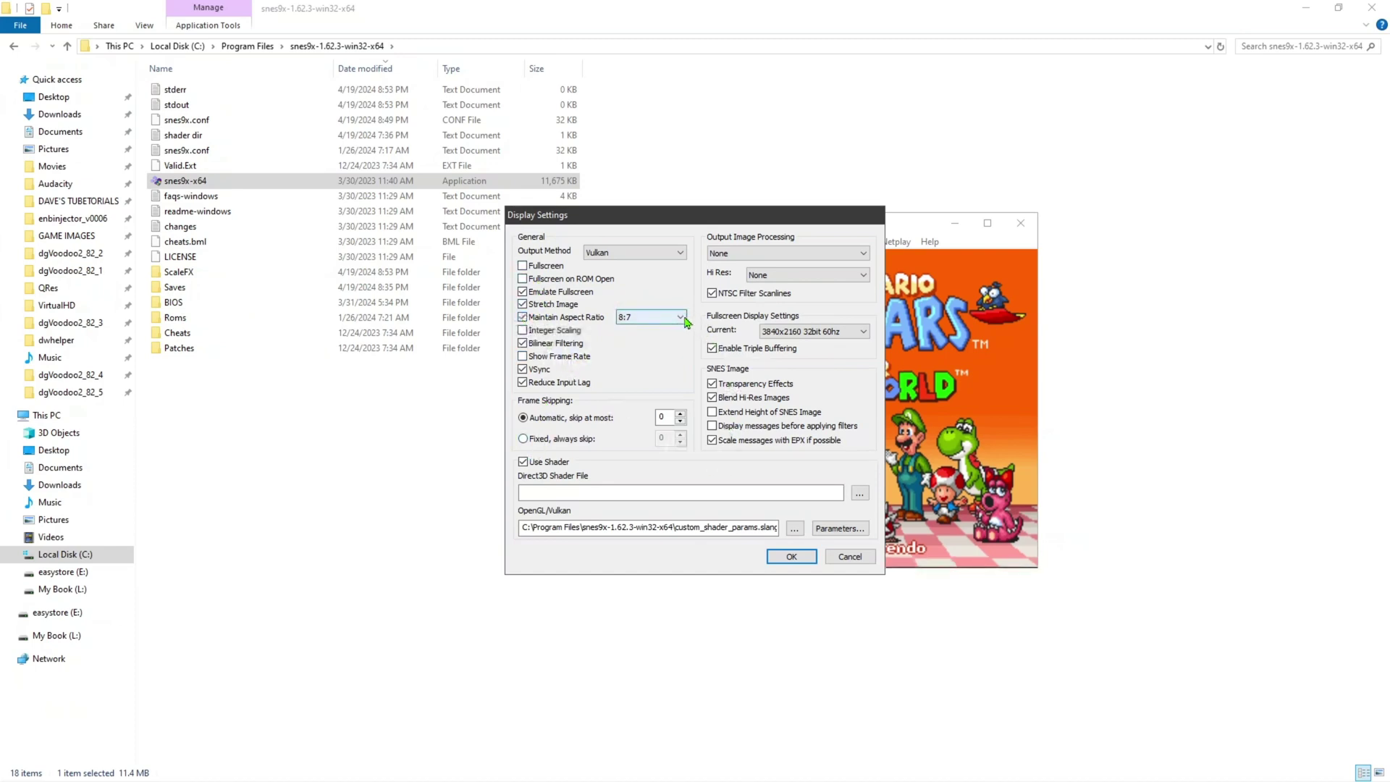
pyautogui.click(680, 317)
pyautogui.click(642, 340)
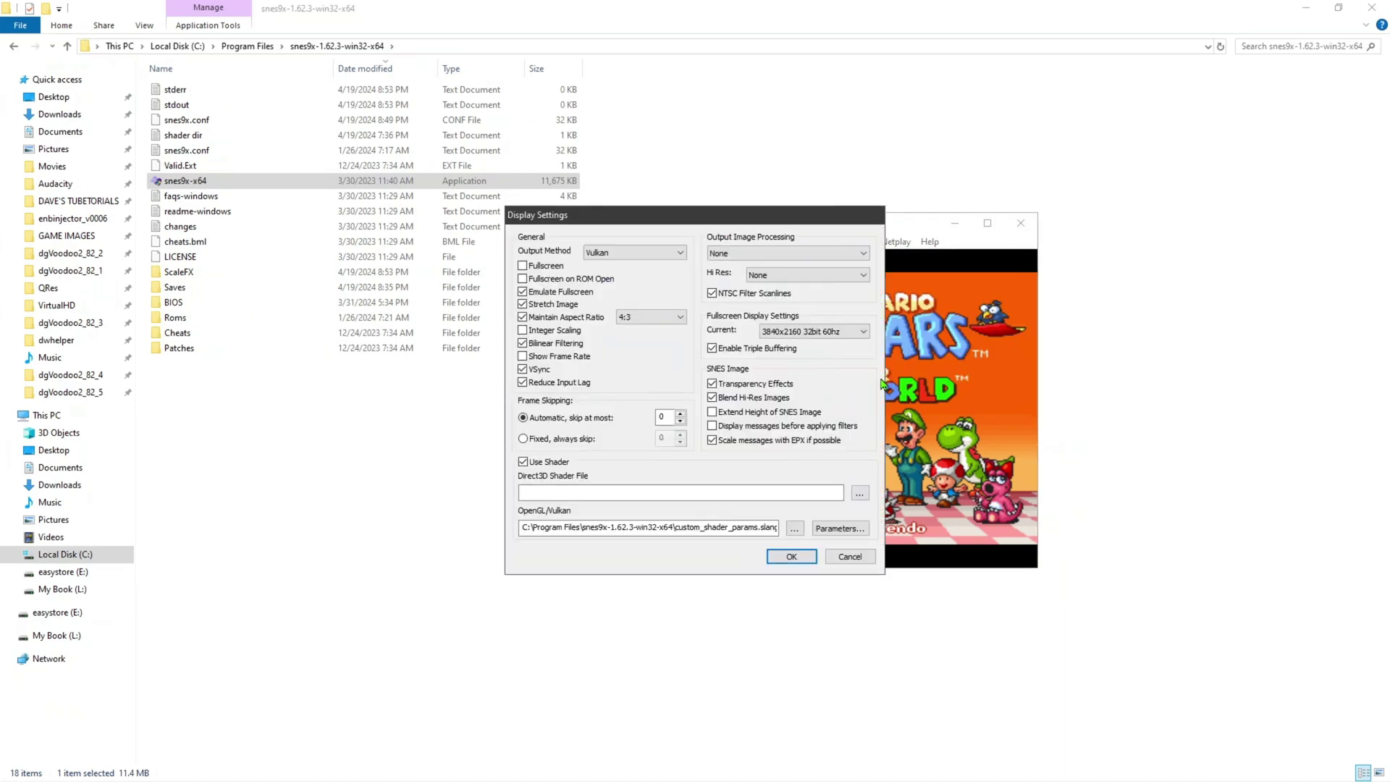
# Step: Turn Maintain Aspect Ratio back off, set its ratio to 8:7, and accept the display settings
pyautogui.click(523, 317)
pyautogui.click(680, 317)
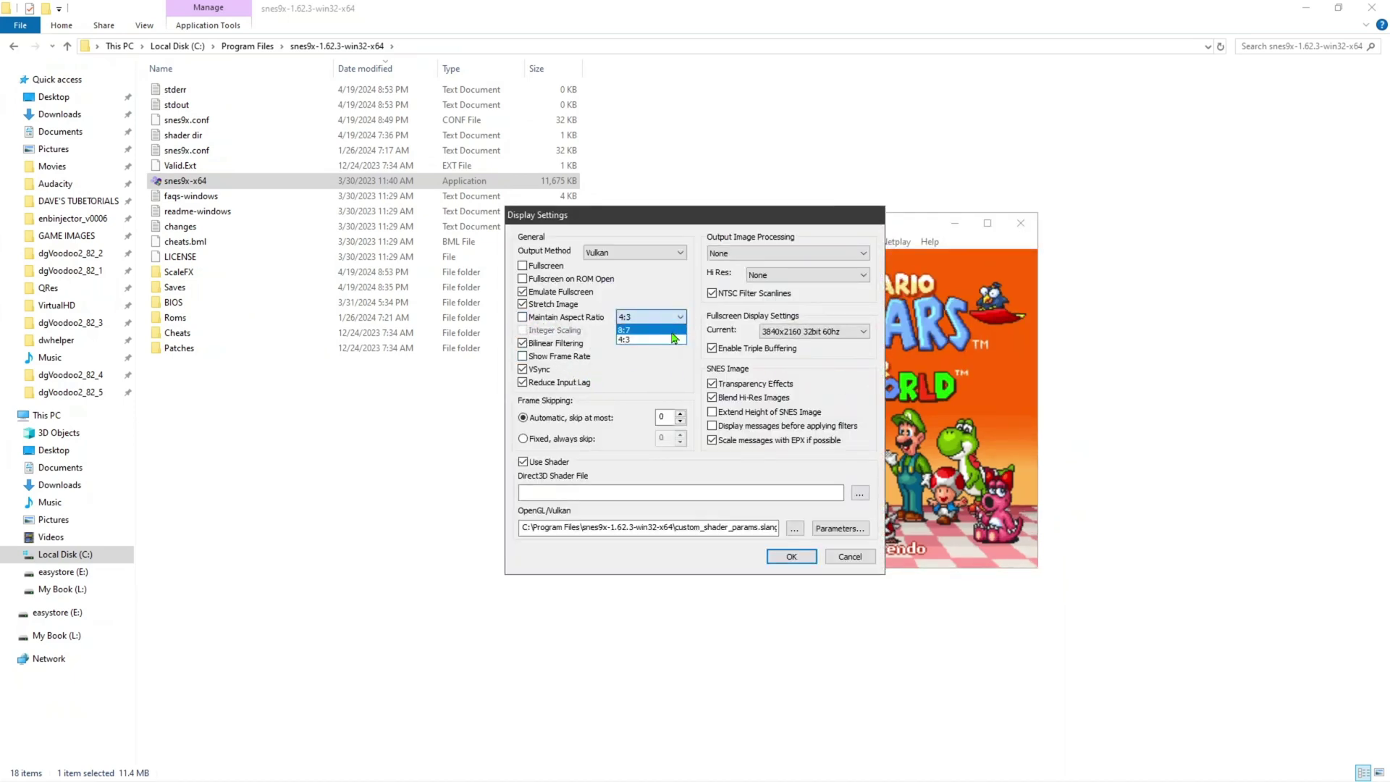
pyautogui.click(673, 337)
pyautogui.click(792, 556)
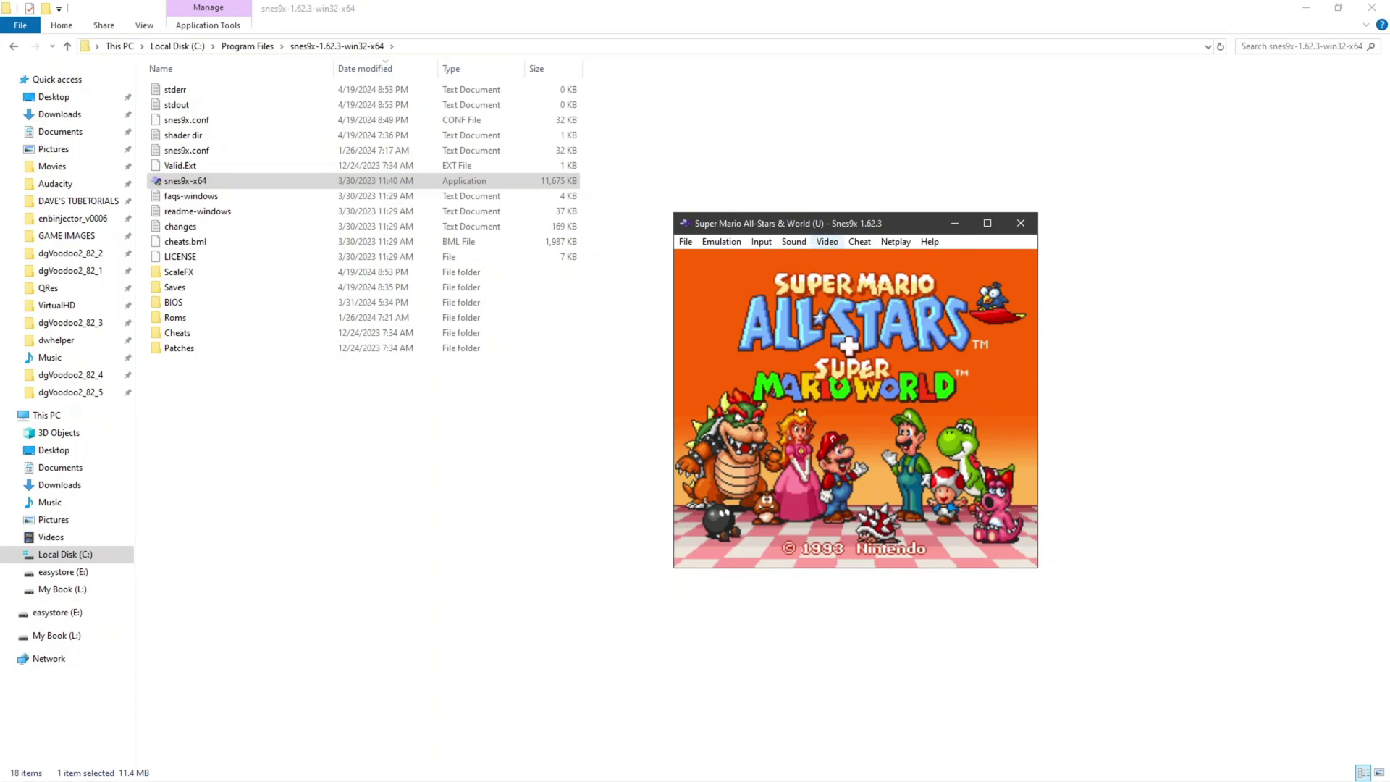
# Step: Set the OpenGL/Vulkan shader to scalefx-aa-fast.slangp from the ScaleFX folder and apply the display settings
pyautogui.click(827, 241)
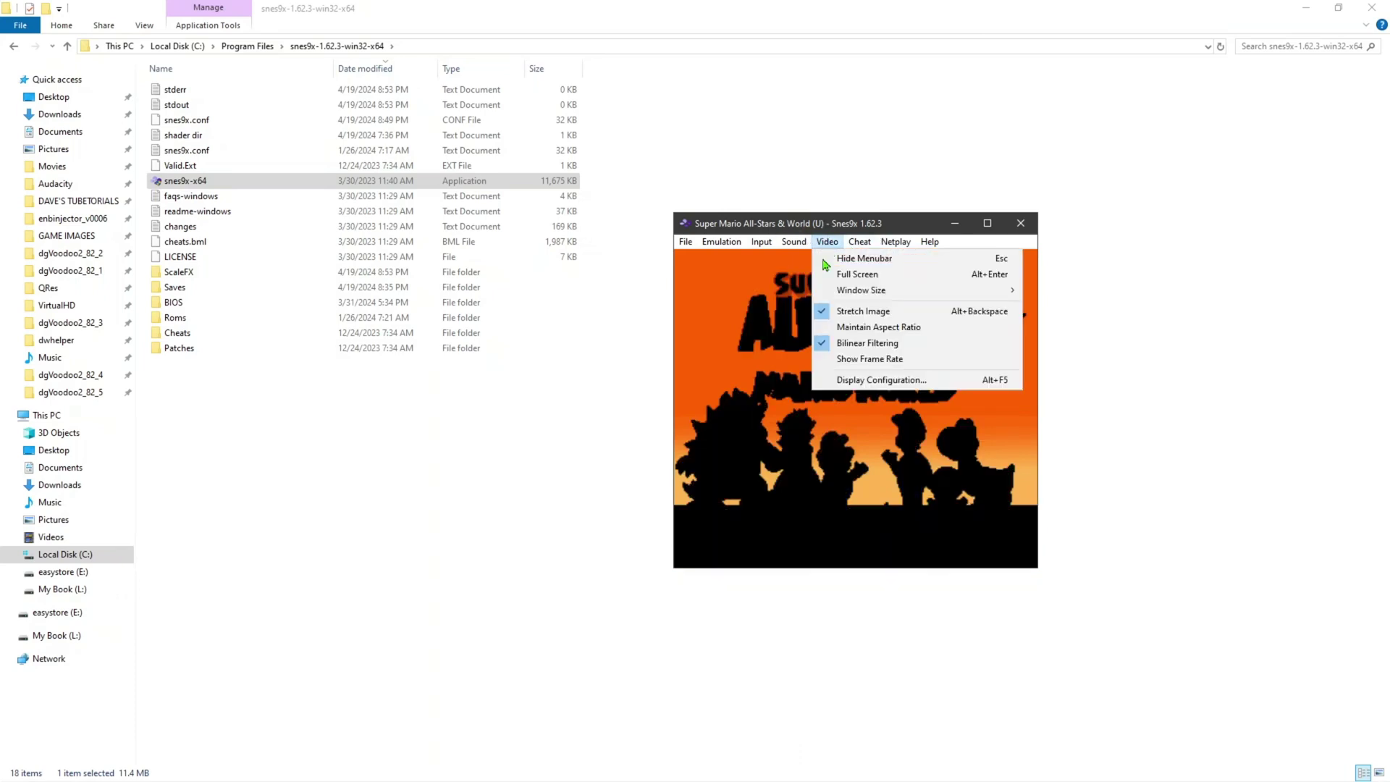
pyautogui.click(872, 380)
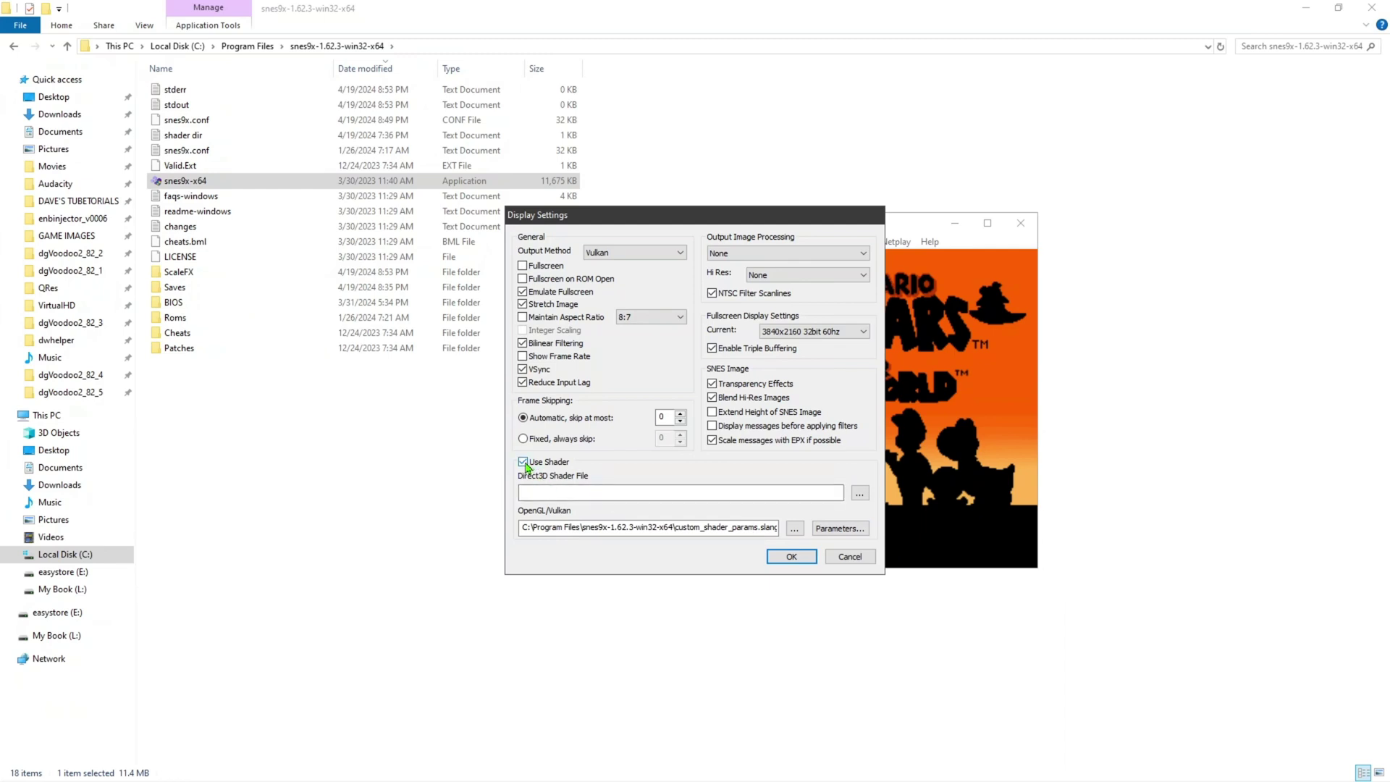
pyautogui.click(794, 528)
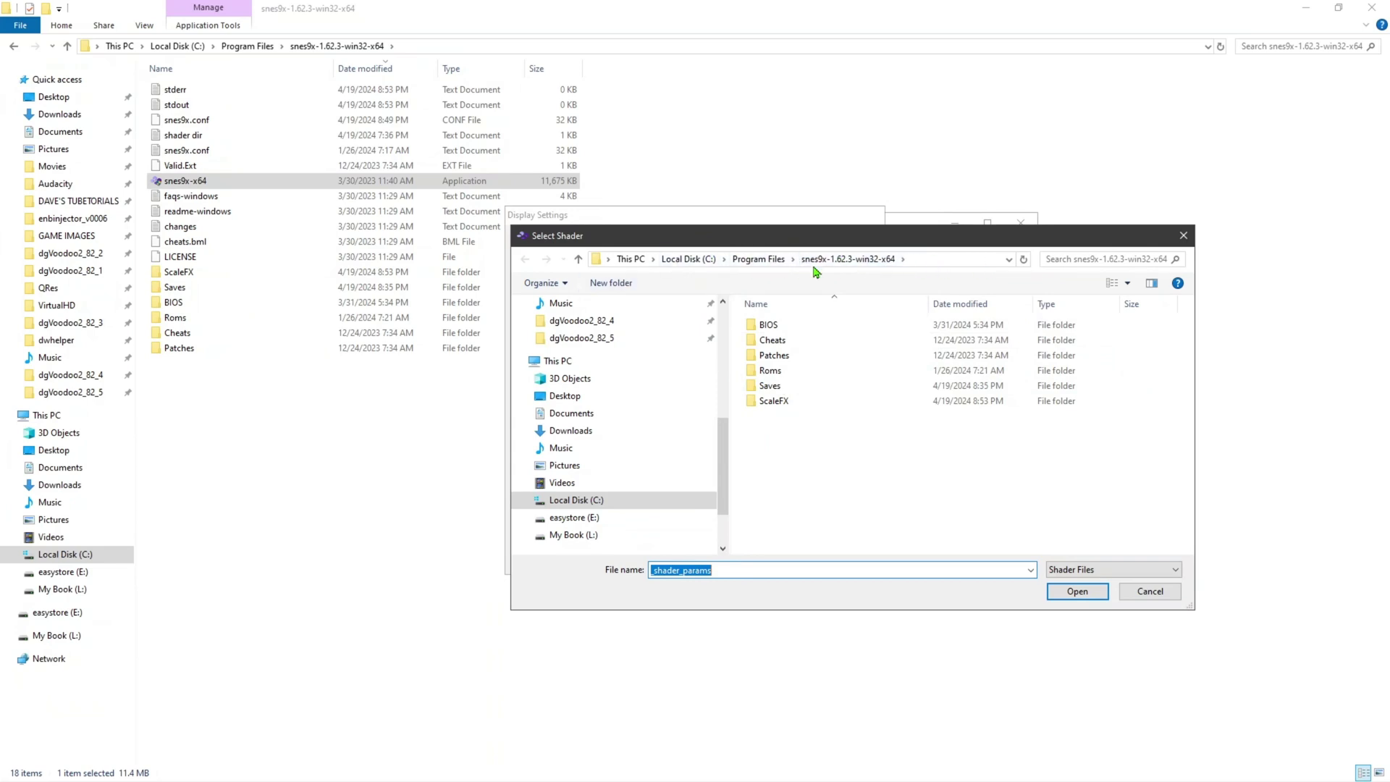
pyautogui.doubleClick(775, 401)
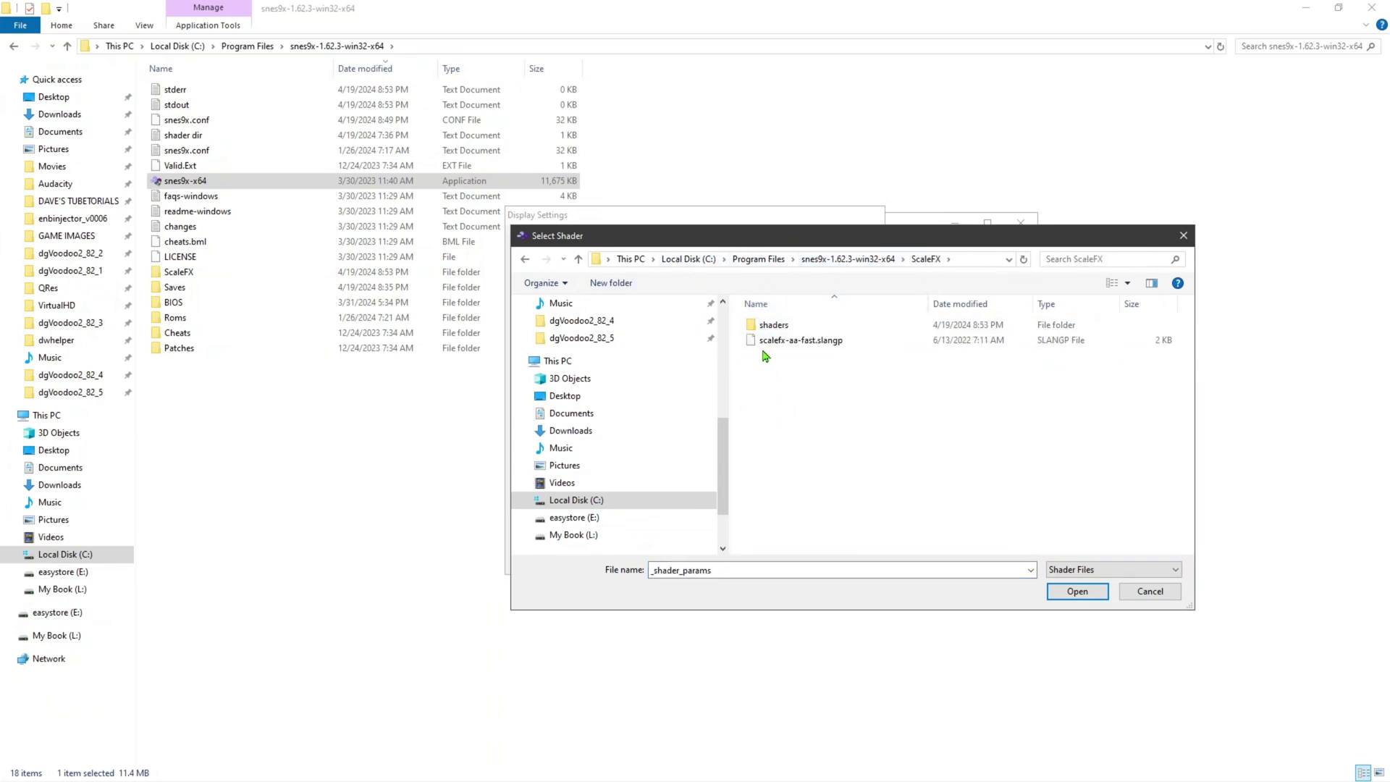
pyautogui.click(799, 348)
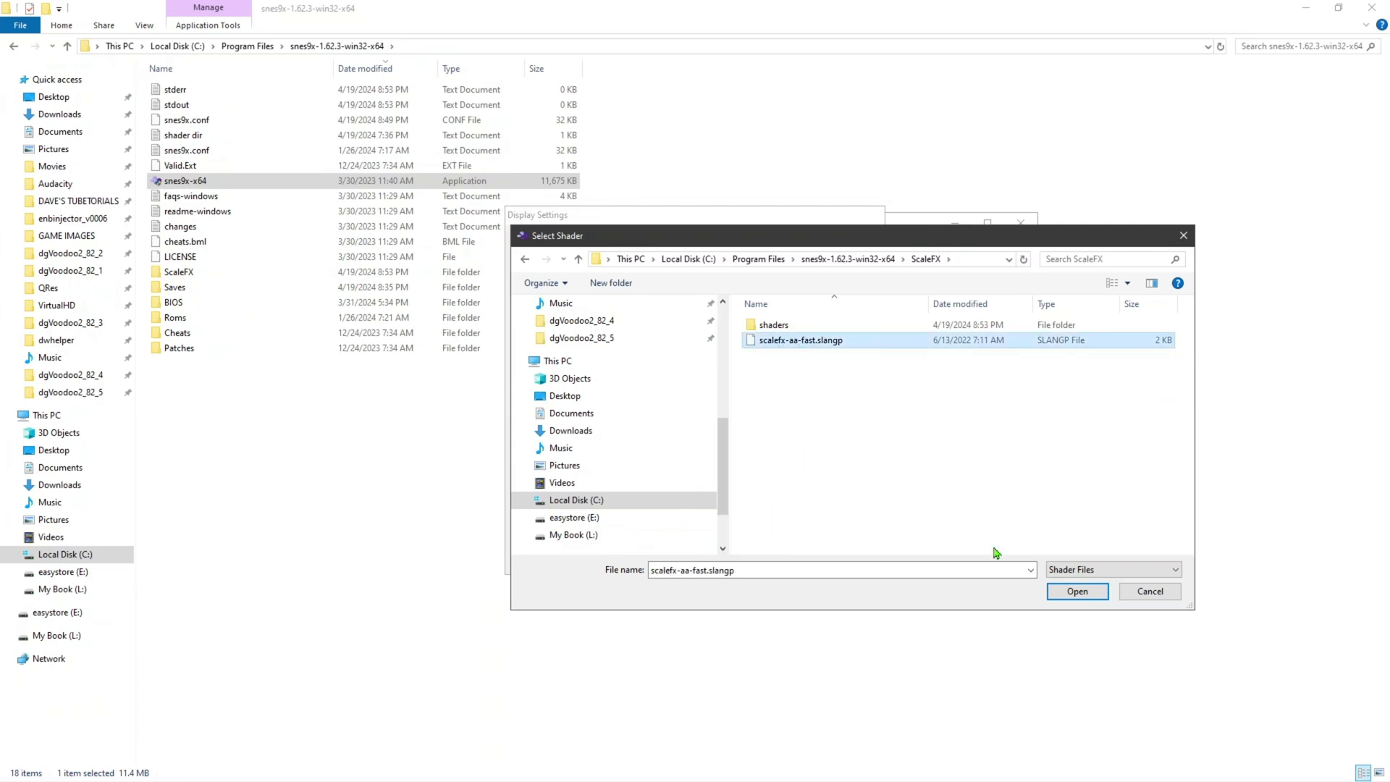
pyautogui.click(1076, 591)
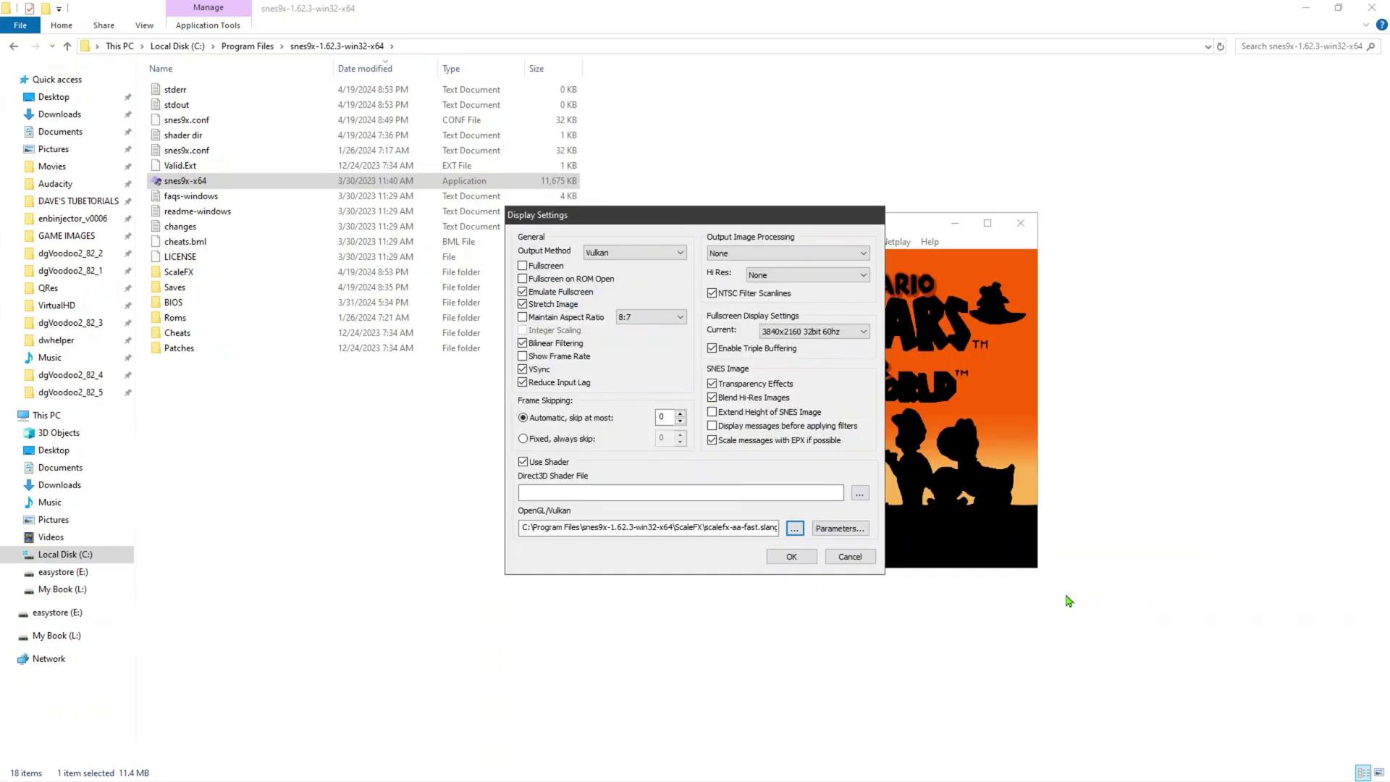
pyautogui.click(792, 558)
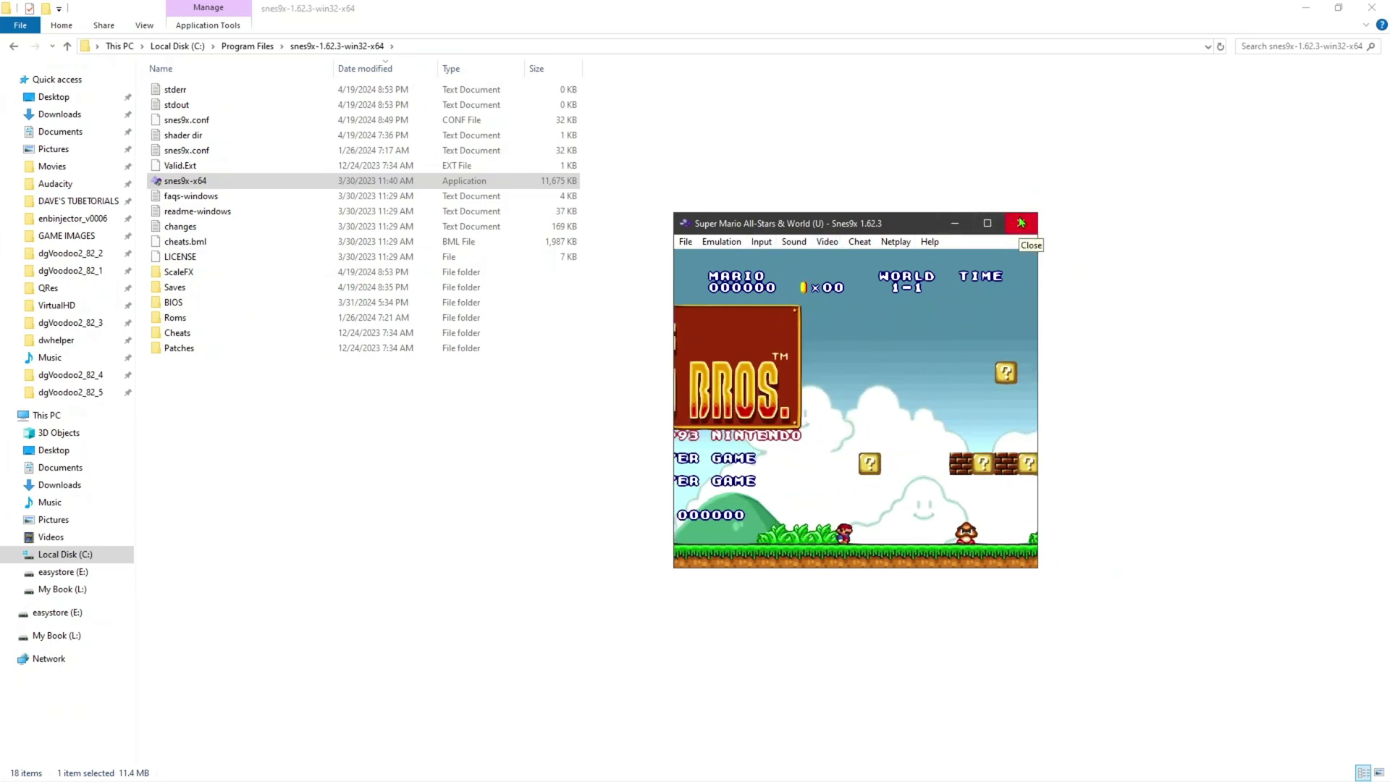
# Step: Close the running Super Mario game in Snes9x and launch ReShade_Setup_6.1.1
pyautogui.click(1021, 222)
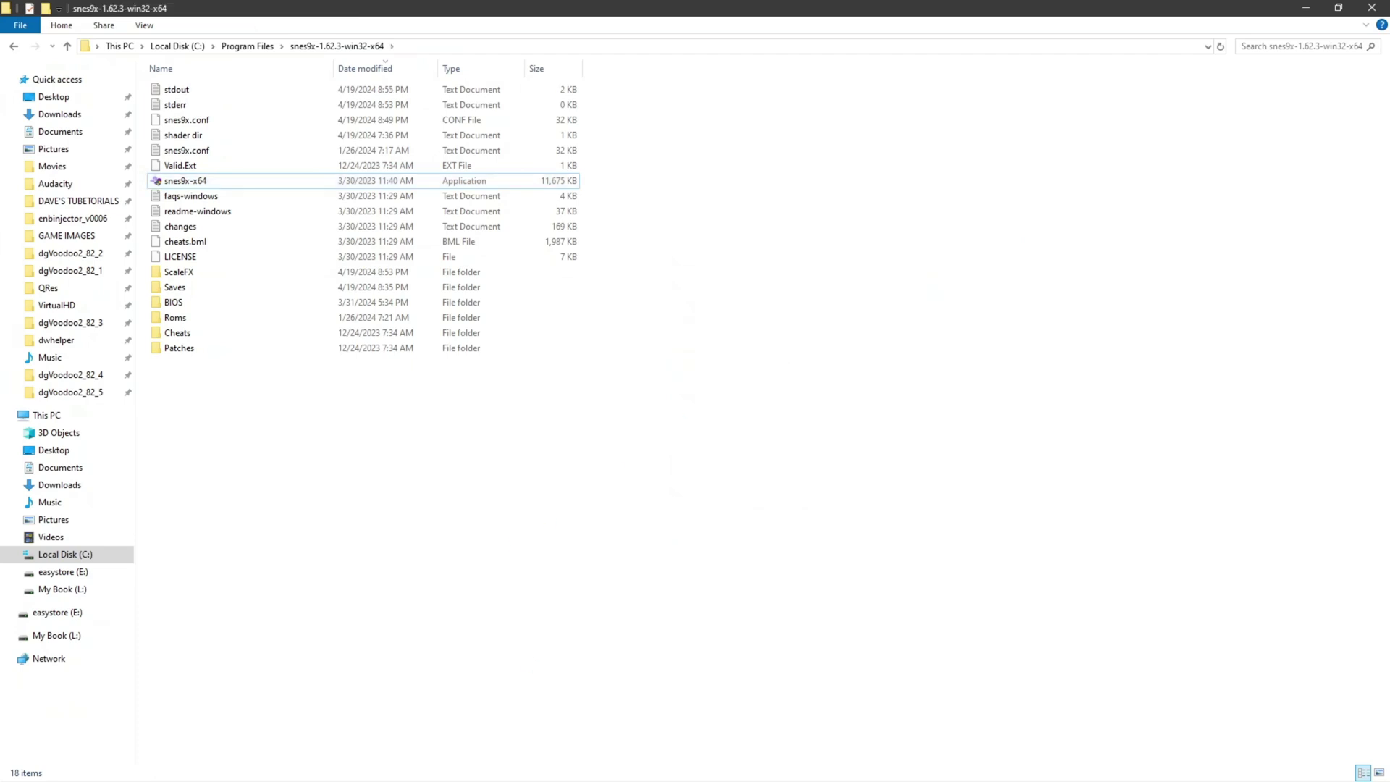
pyautogui.moveTo(661, 767)
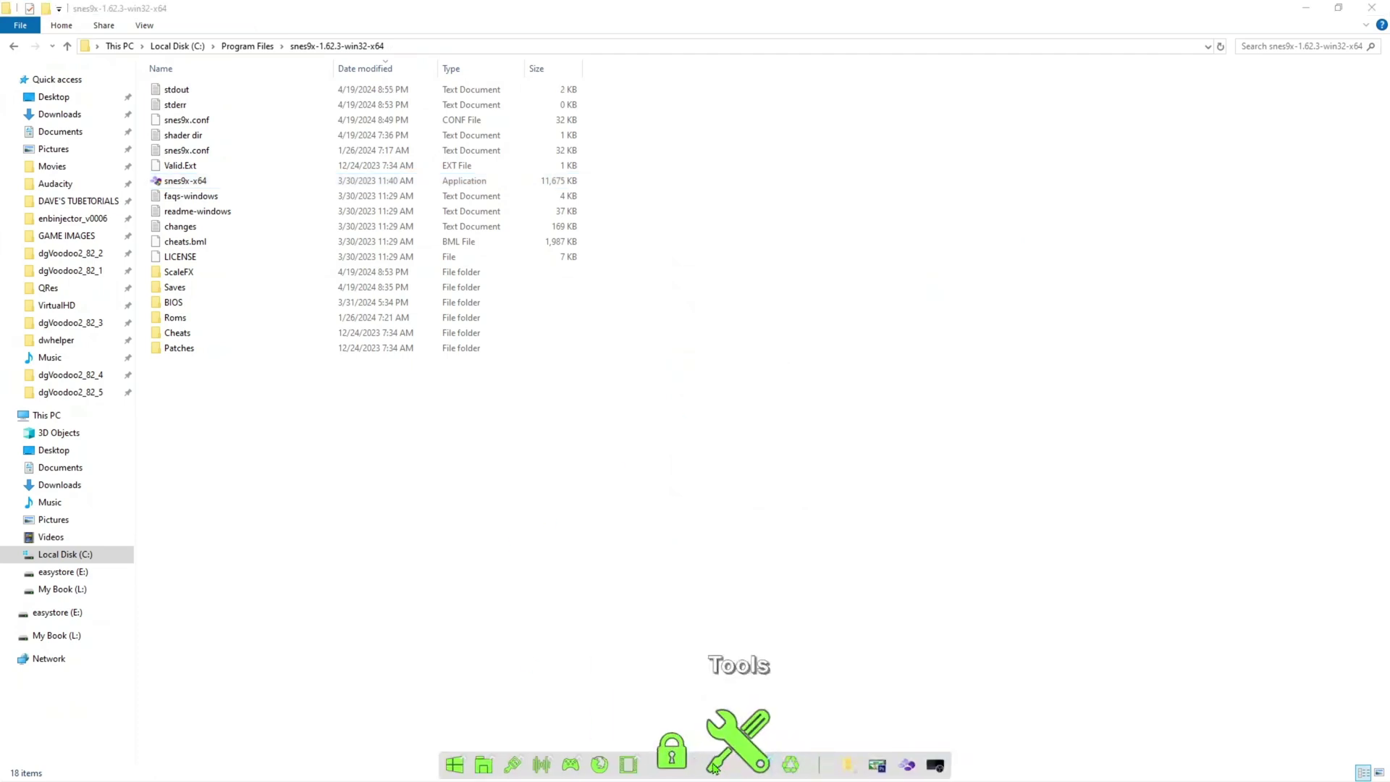
pyautogui.moveTo(815, 755)
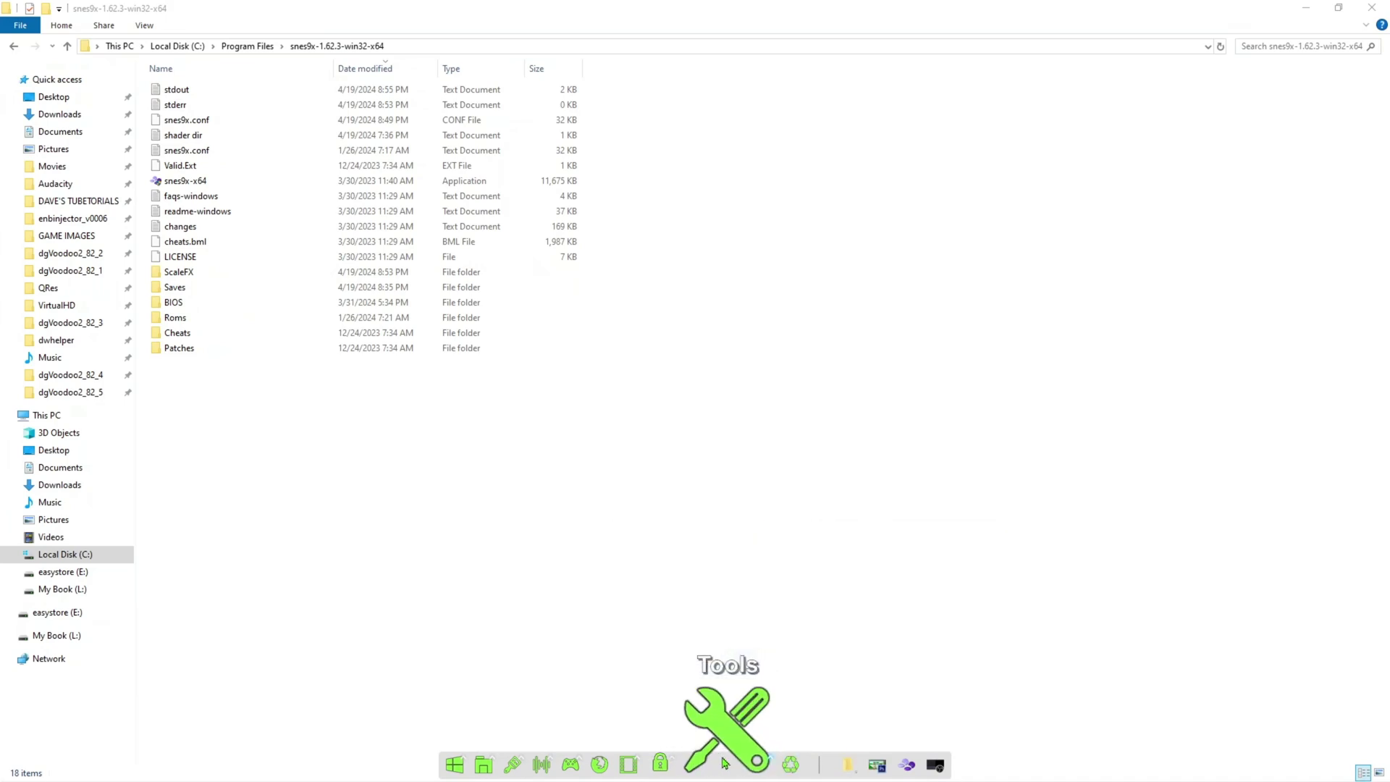
pyautogui.click(724, 762)
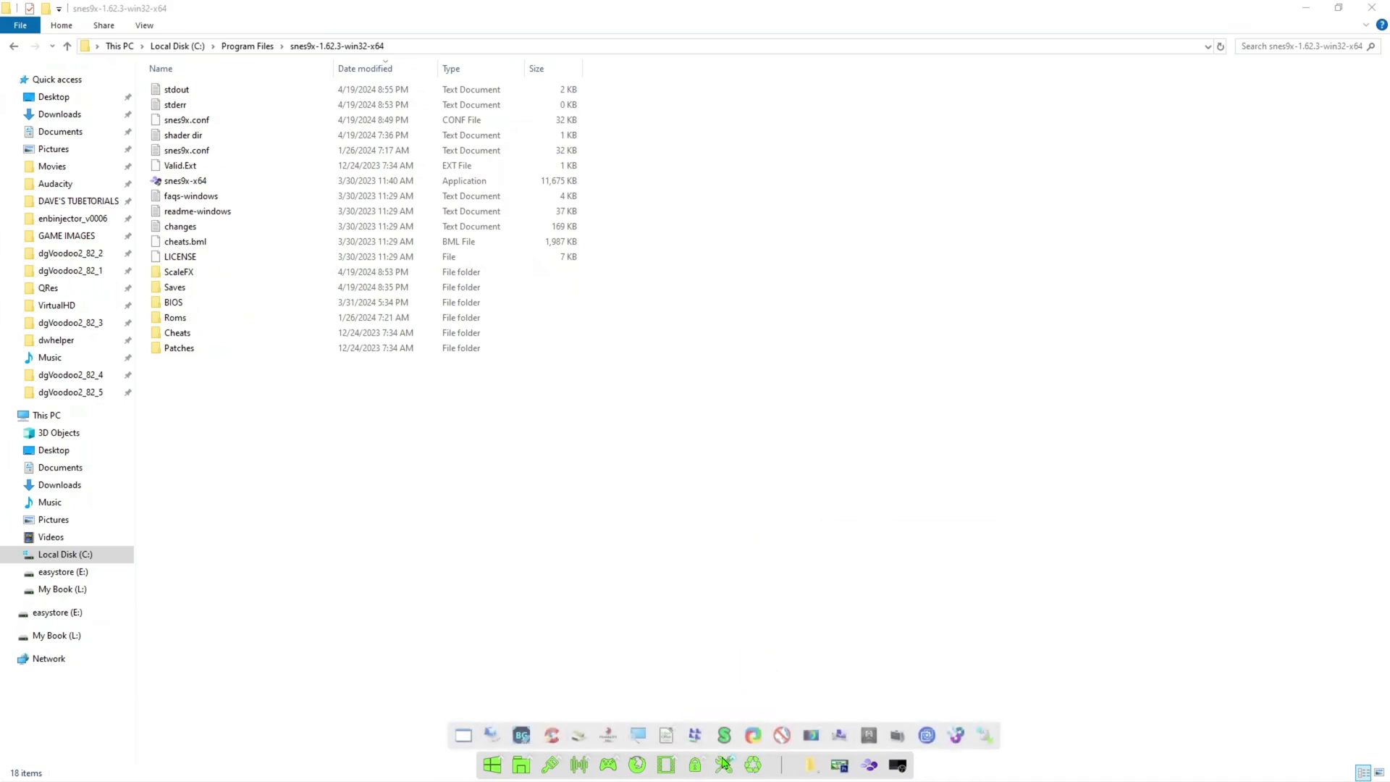
pyautogui.click(818, 731)
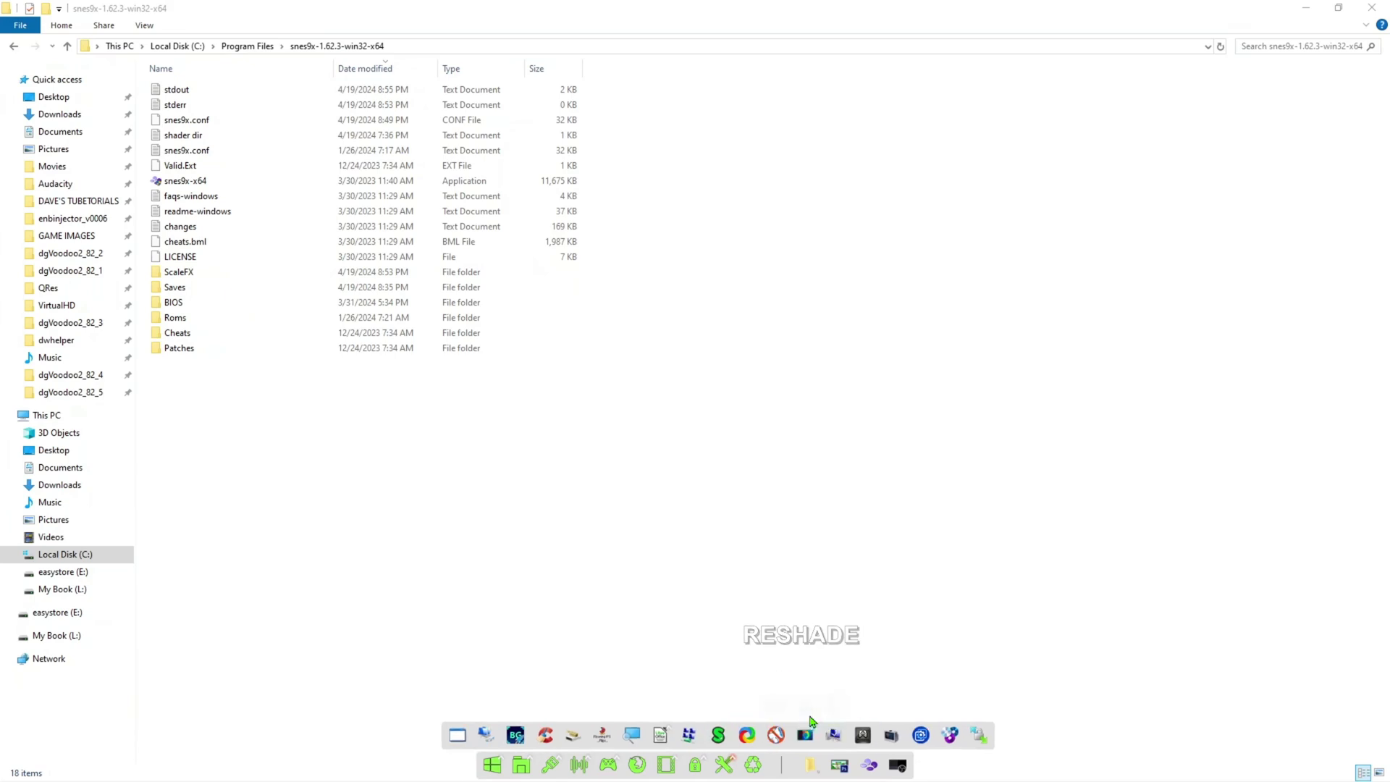
pyautogui.moveTo(797, 717)
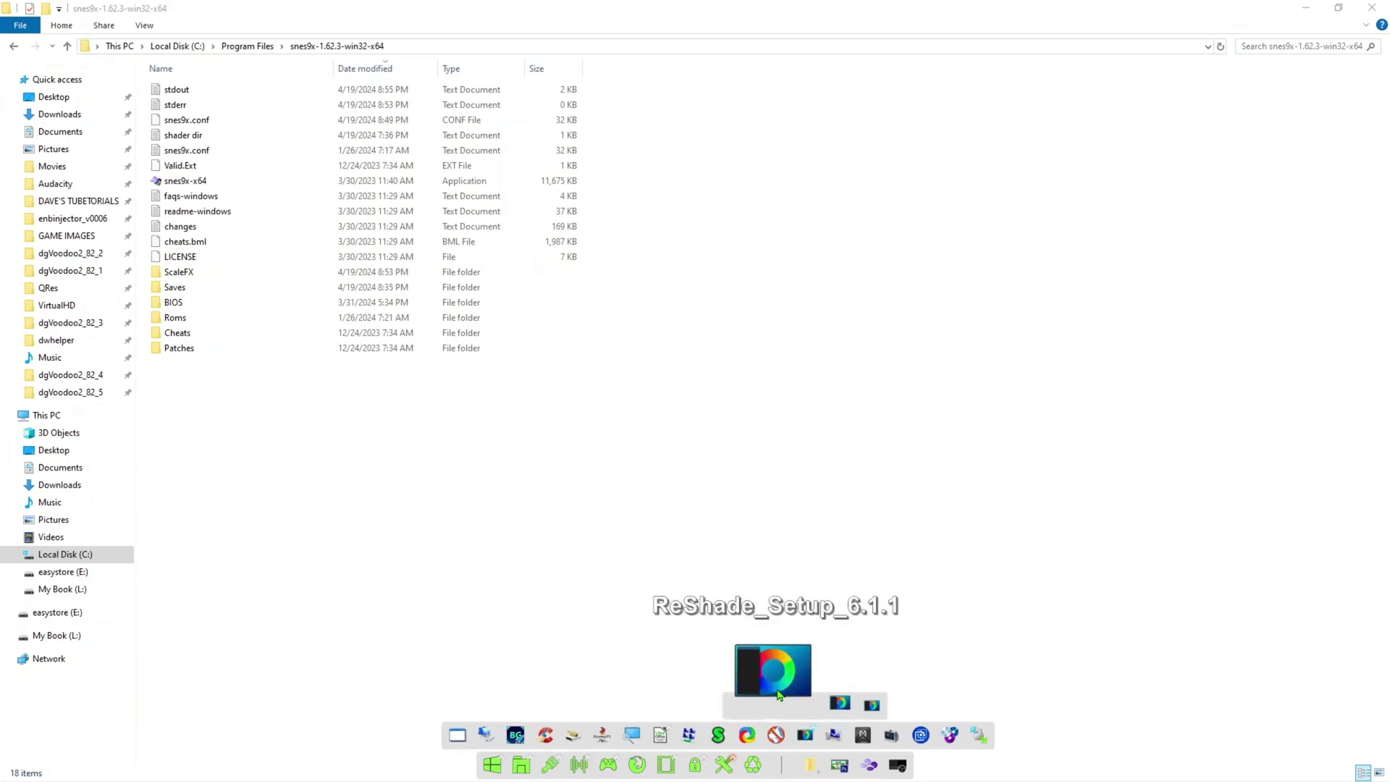
pyautogui.click(778, 694)
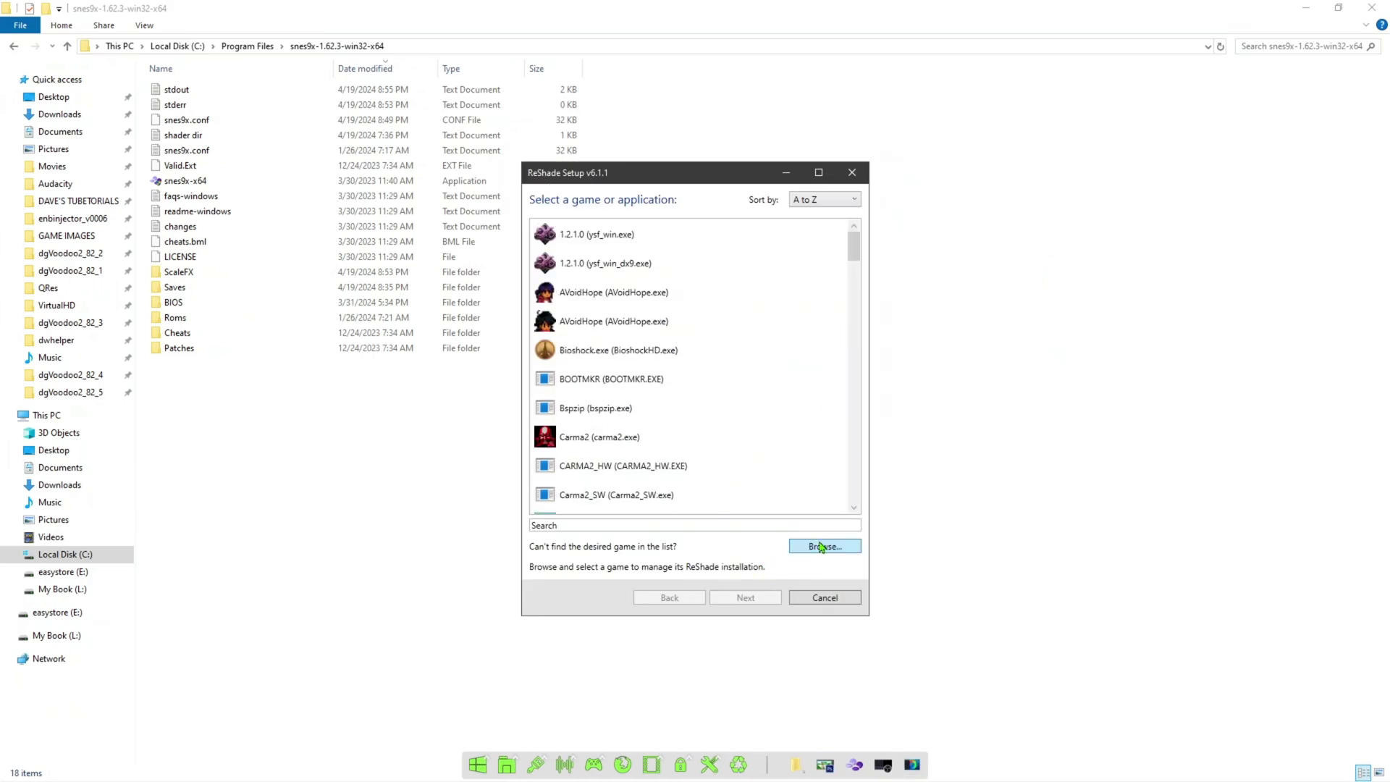
# Step: Target snes9x-x64 in C:\Program Files\snes9x-1.62.3-win32-x64 for the ReShade installation and choose Vulkan as its rendering API
pyautogui.click(824, 546)
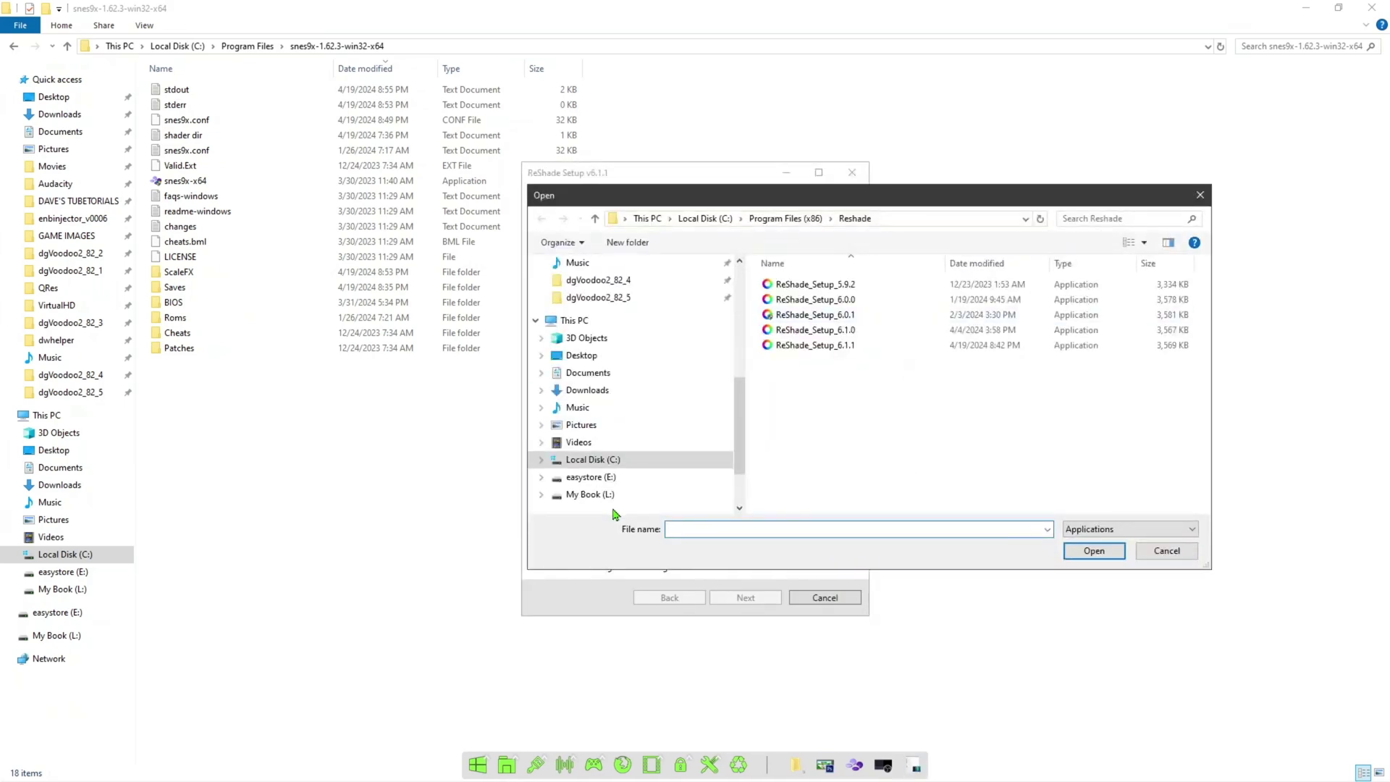
pyautogui.click(617, 462)
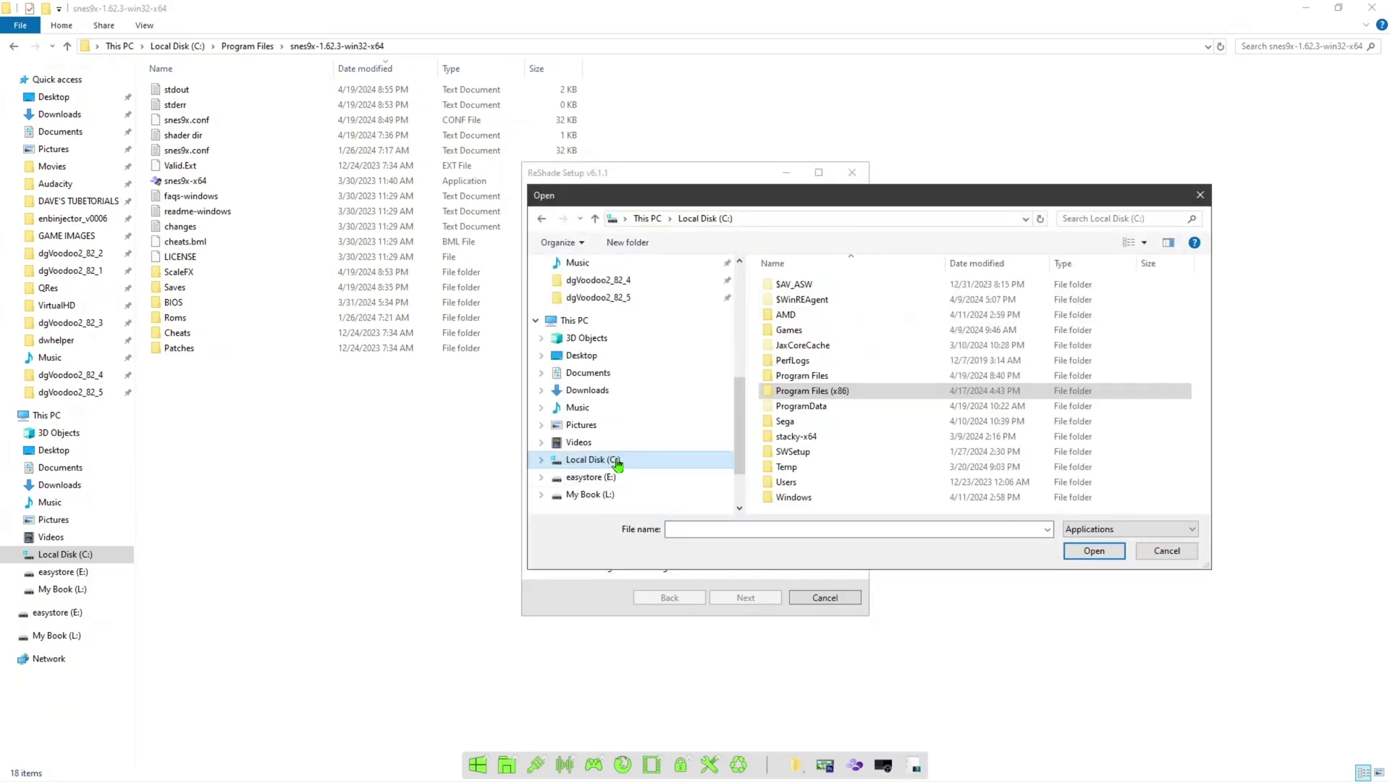
pyautogui.doubleClick(803, 376)
pyautogui.doubleClick(832, 285)
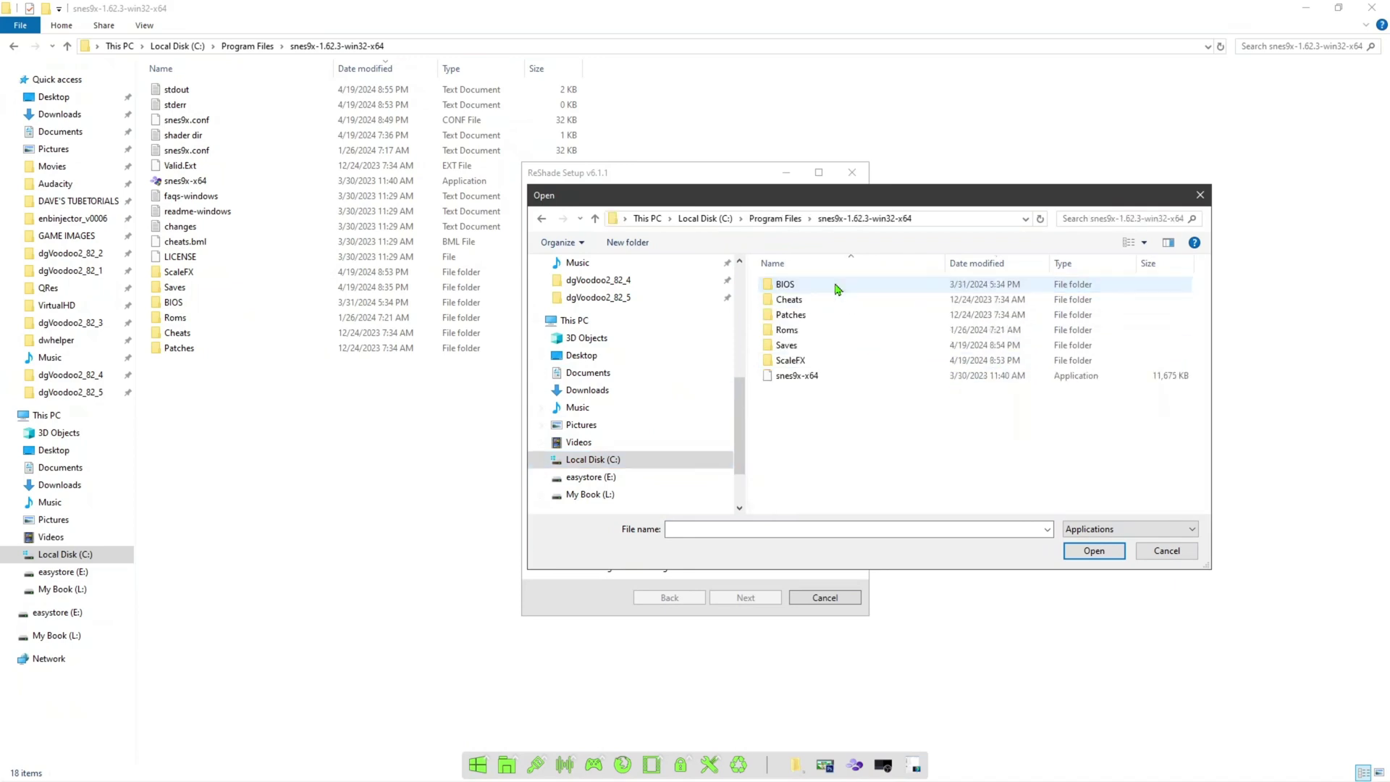
pyautogui.click(791, 377)
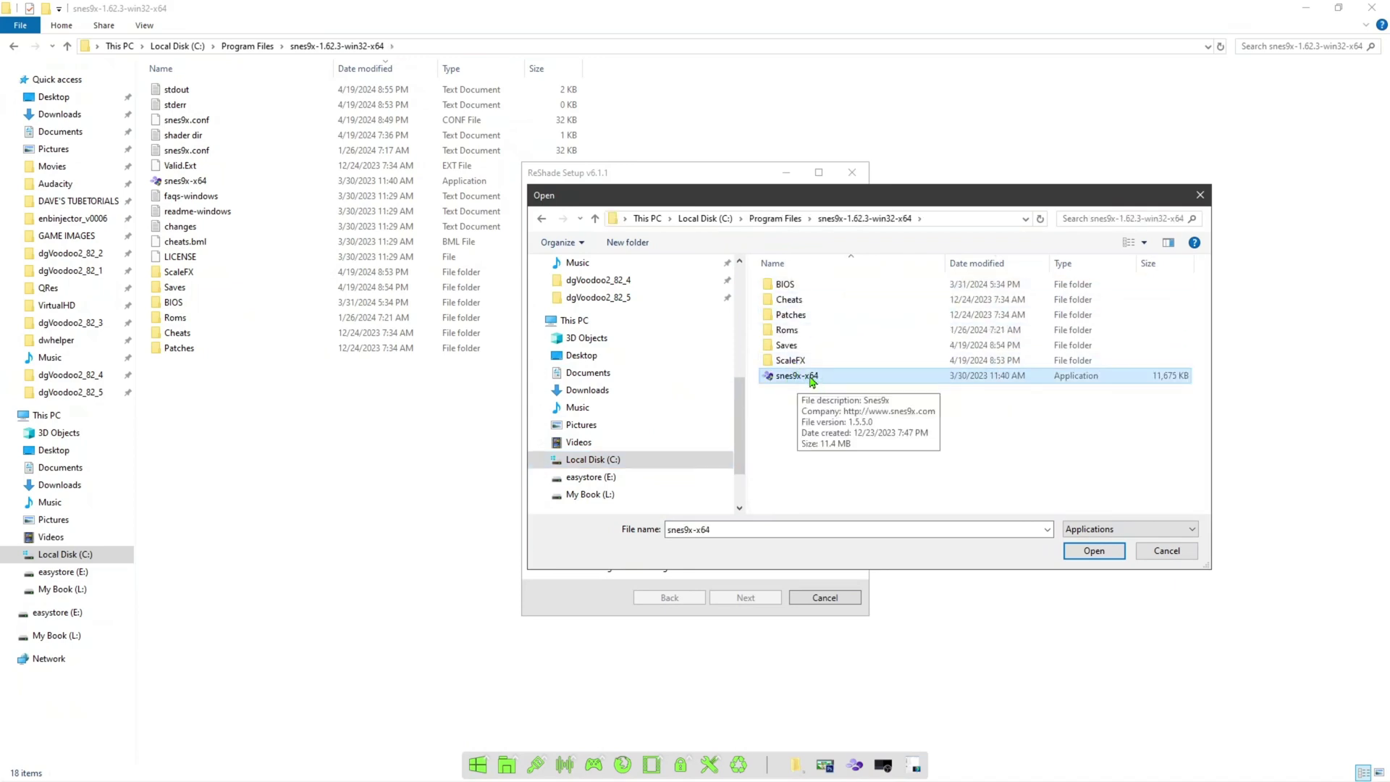
pyautogui.click(1092, 552)
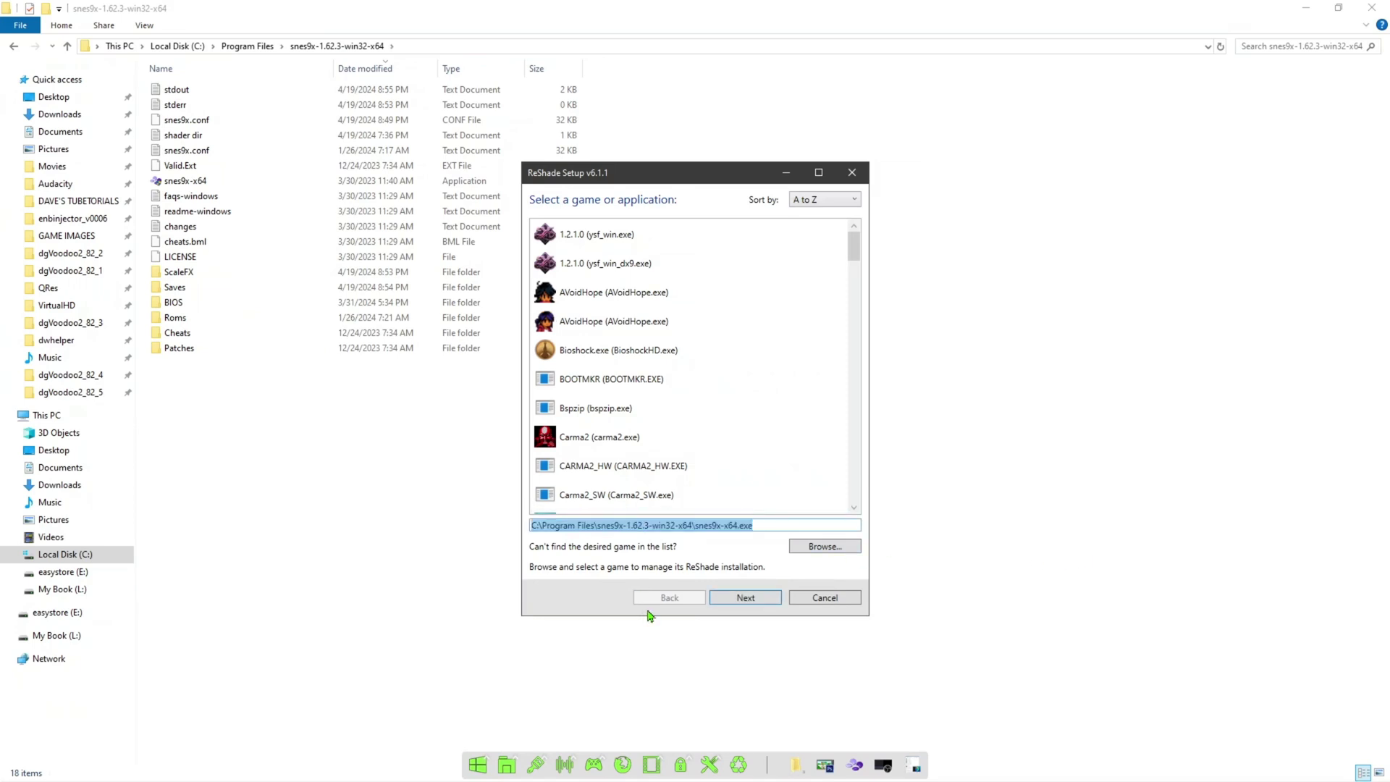
pyautogui.click(757, 601)
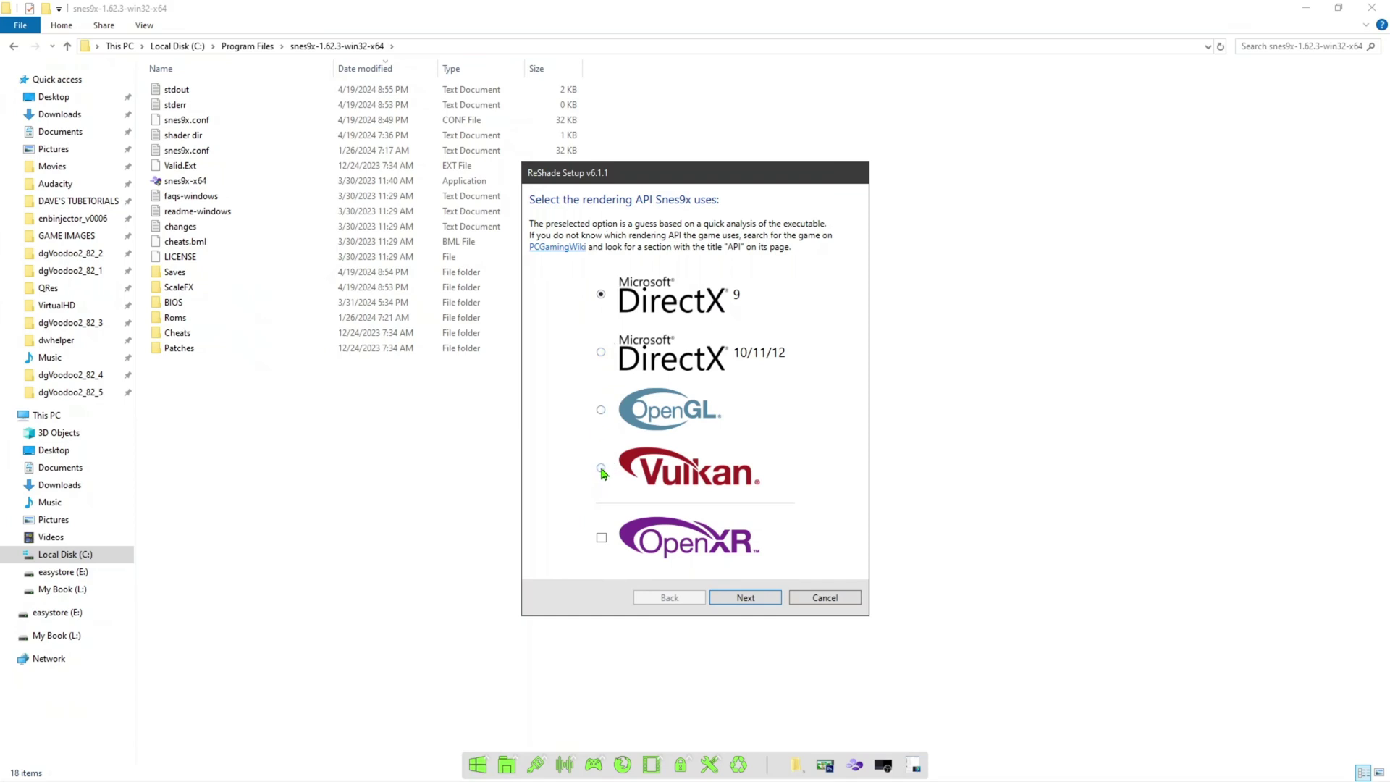
pyautogui.click(745, 599)
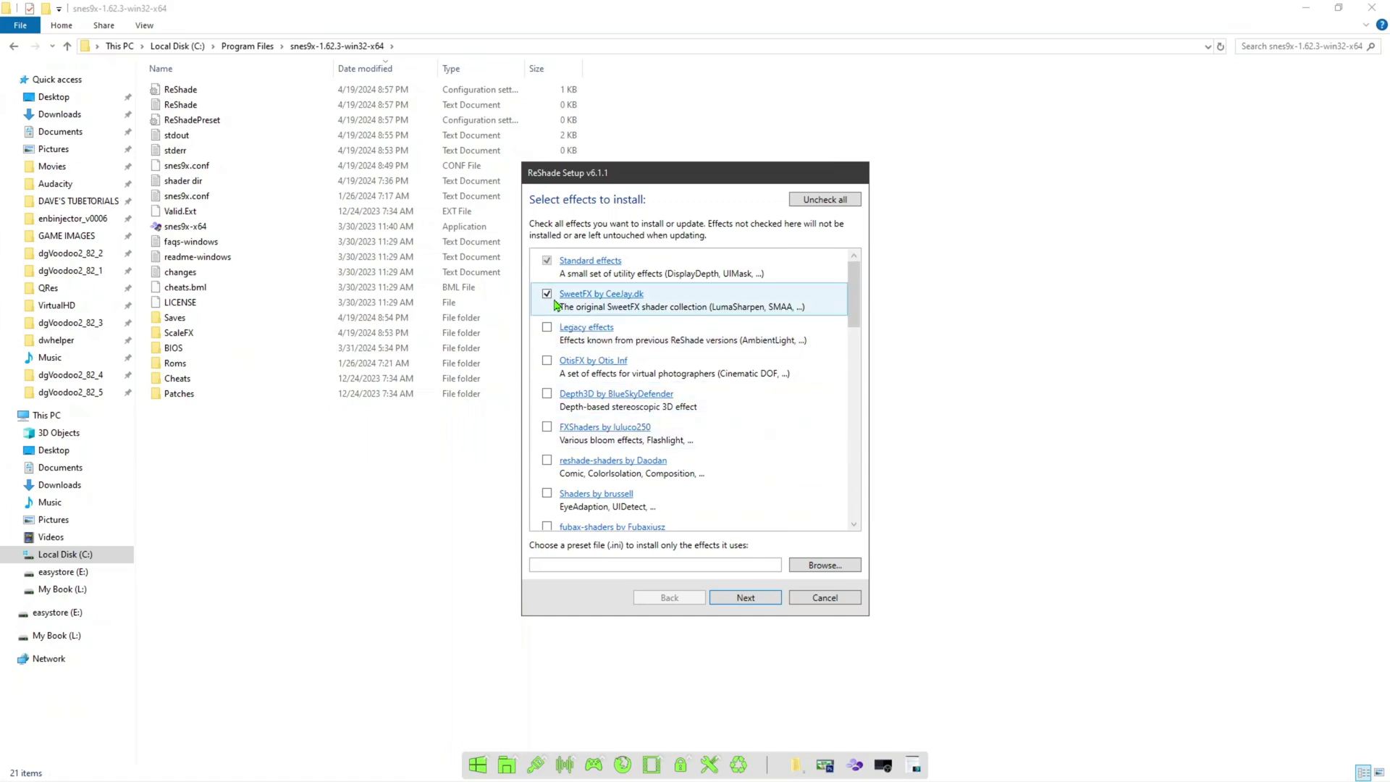
# Step: Limit the optional ReShade effects to SweetFX by CeeJay.dk, install them, and finish the setup
pyautogui.click(548, 294)
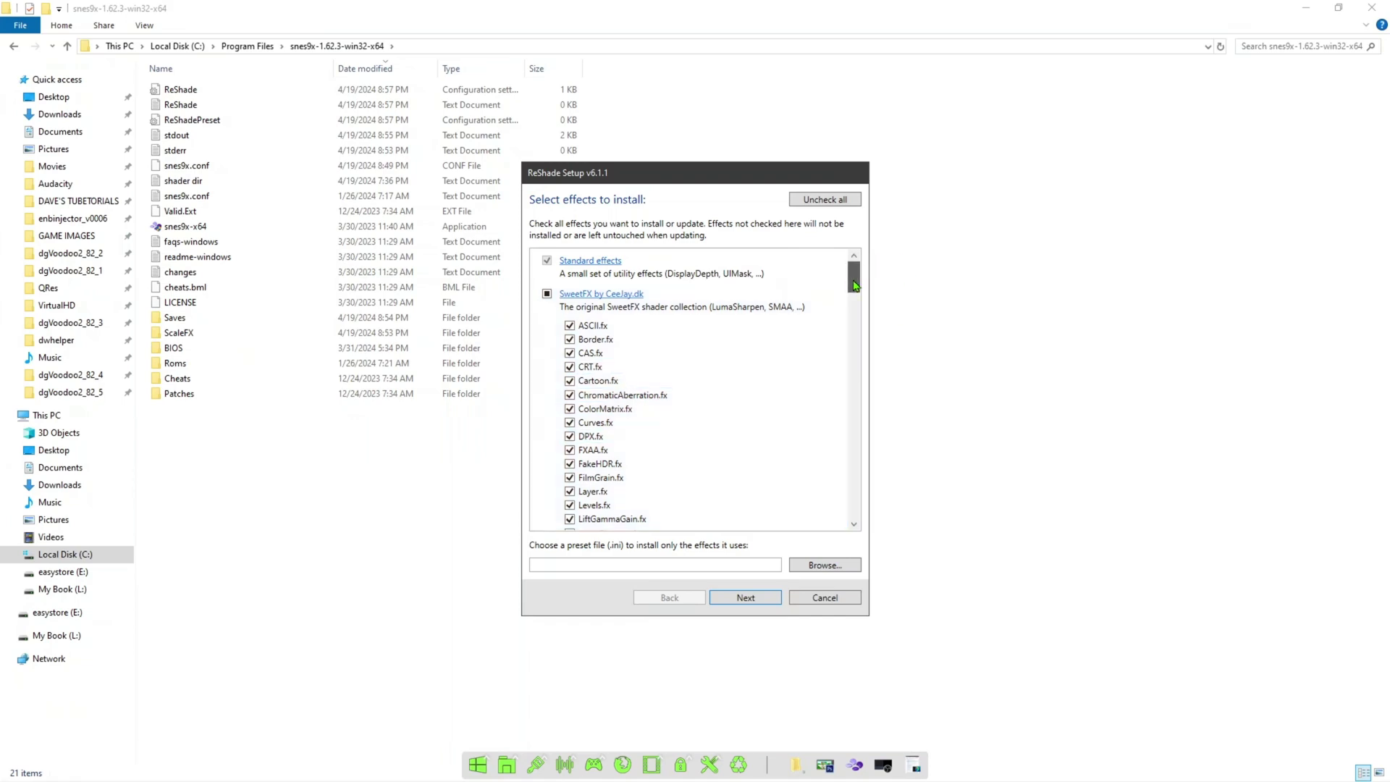
pyautogui.moveTo(853, 285)
pyautogui.mouseDown()
pyautogui.moveTo(854, 310)
pyautogui.moveTo(859, 286)
pyautogui.mouseUp()
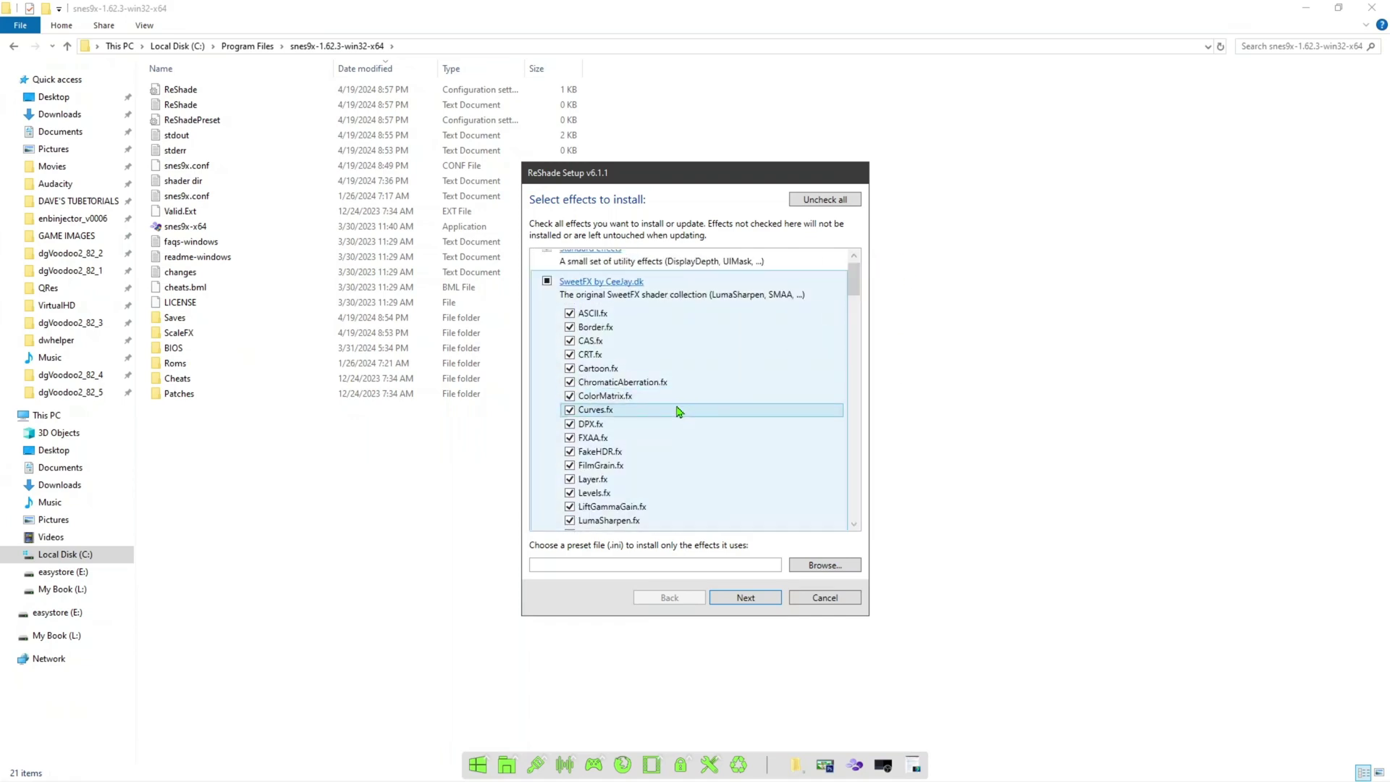
pyautogui.click(824, 200)
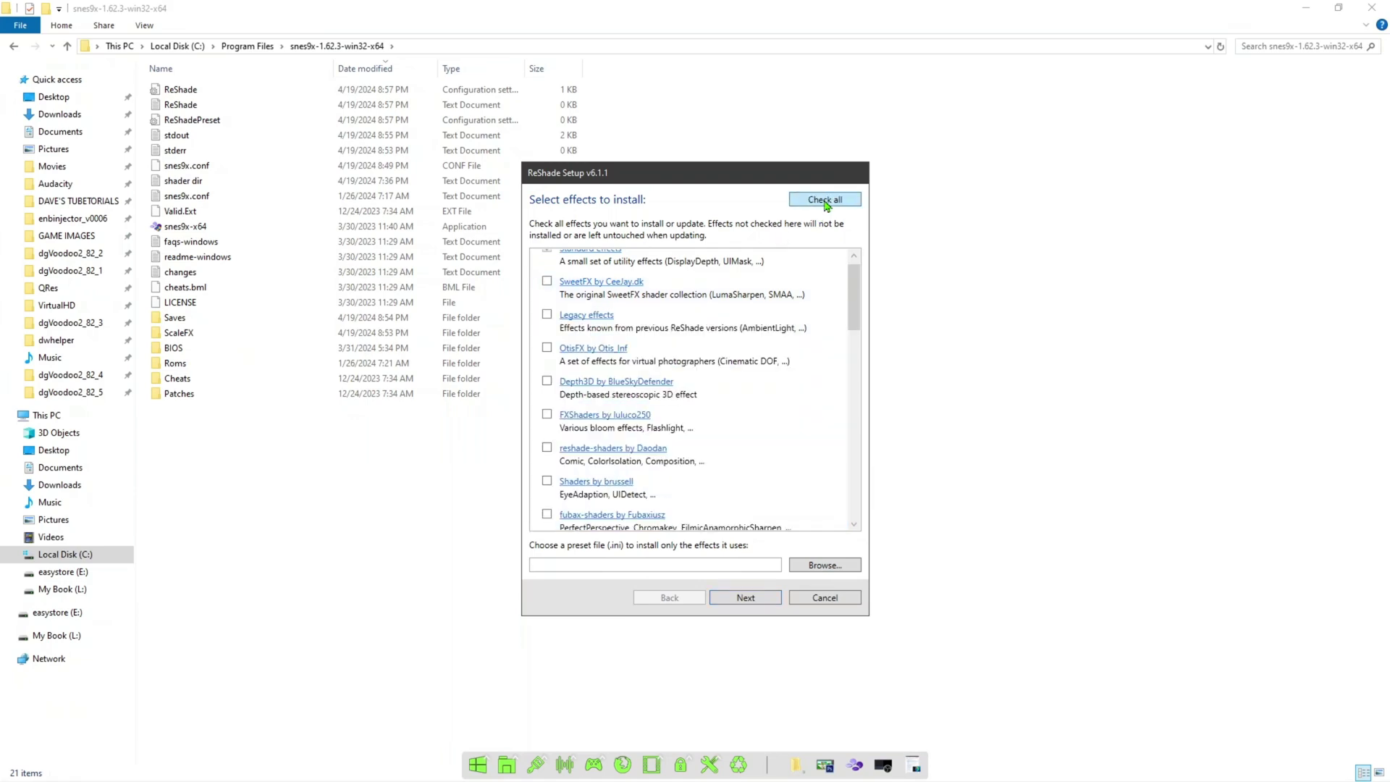
pyautogui.click(547, 294)
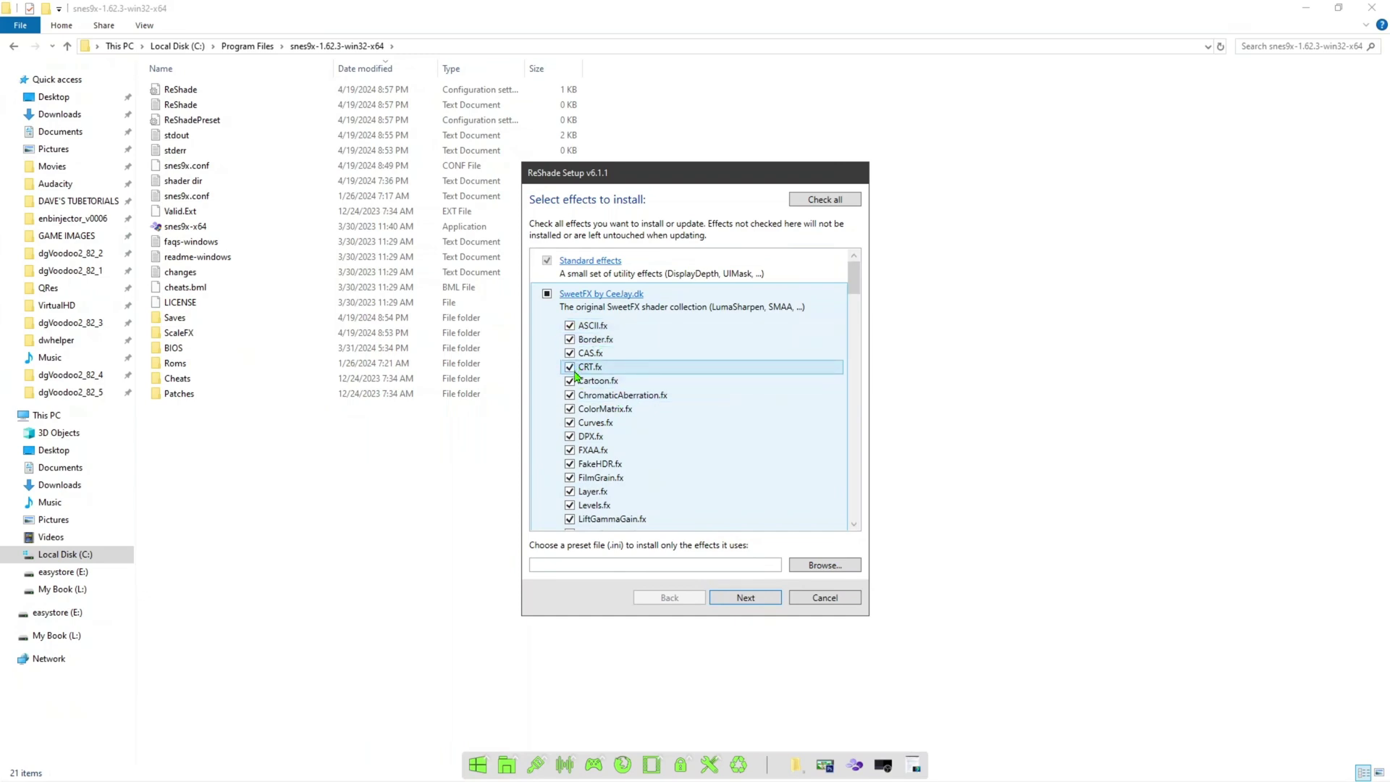
pyautogui.click(746, 598)
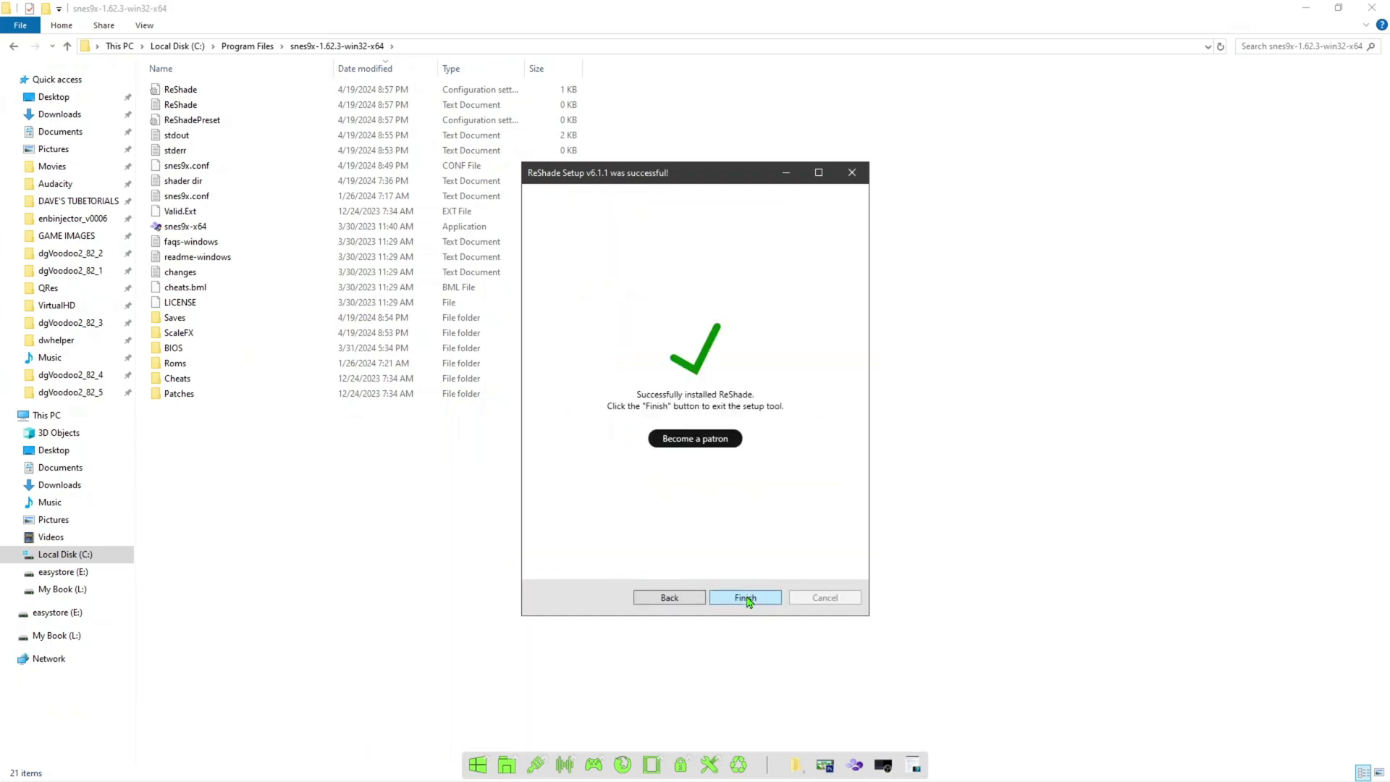
pyautogui.click(746, 599)
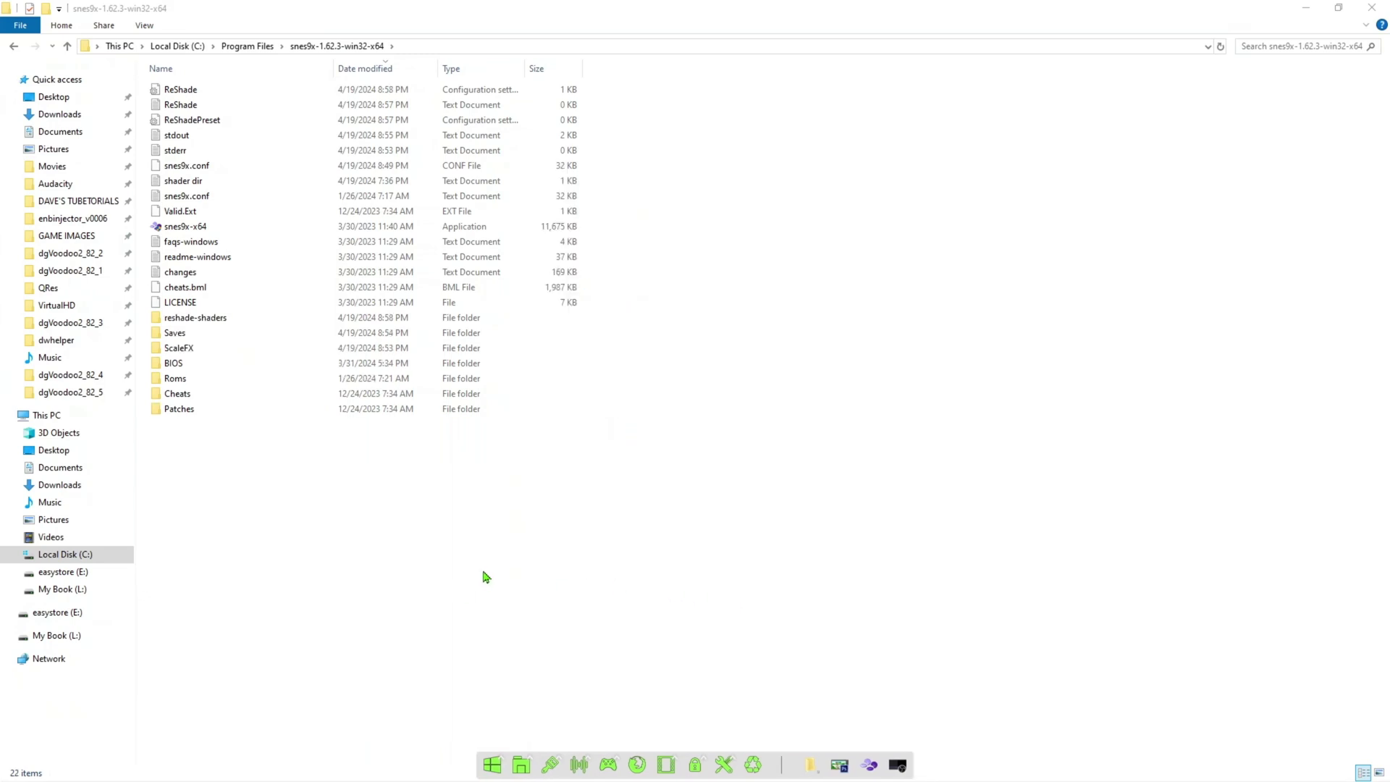
# Step: Start snes9x-x64 and load Super Mario All-Stars & World (U).zip from the recently played games
pyautogui.doubleClick(186, 227)
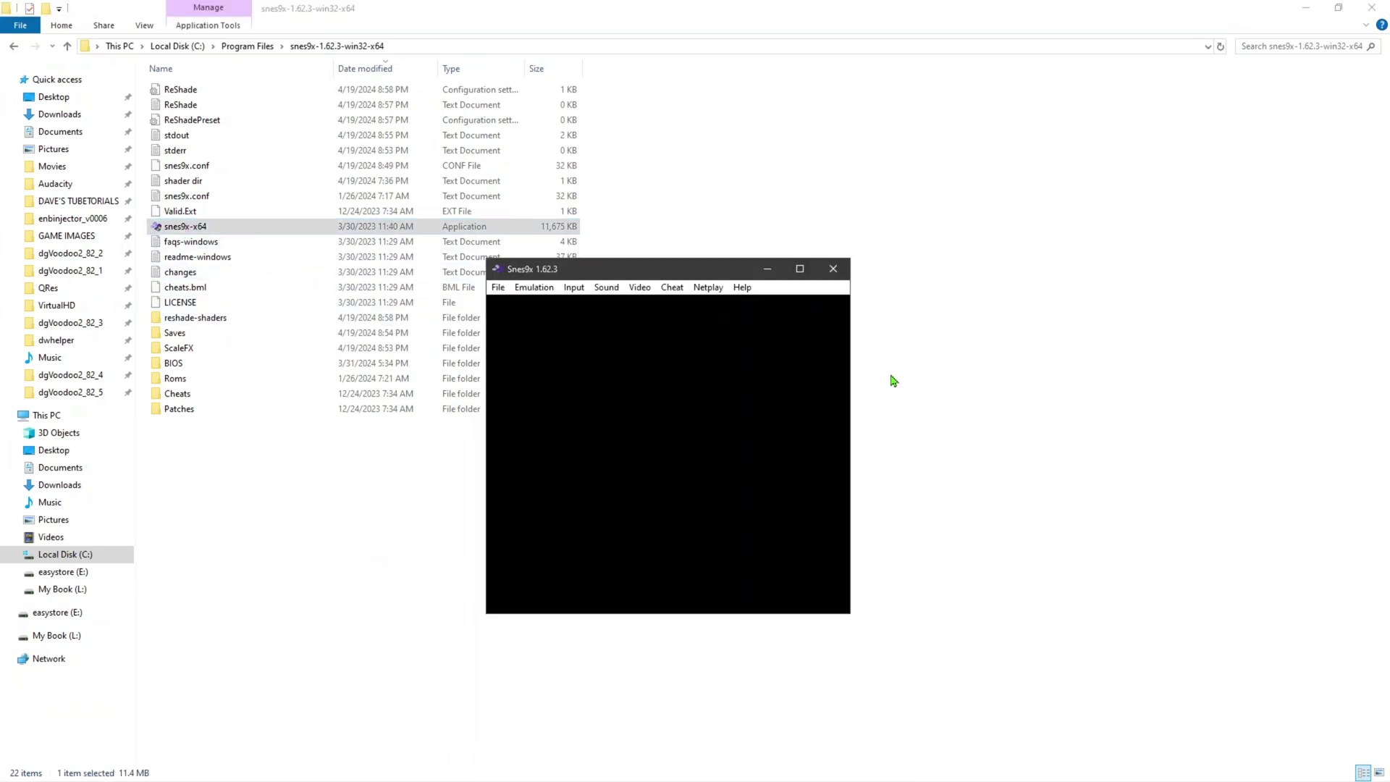
pyautogui.click(498, 287)
pyautogui.moveTo(544, 321)
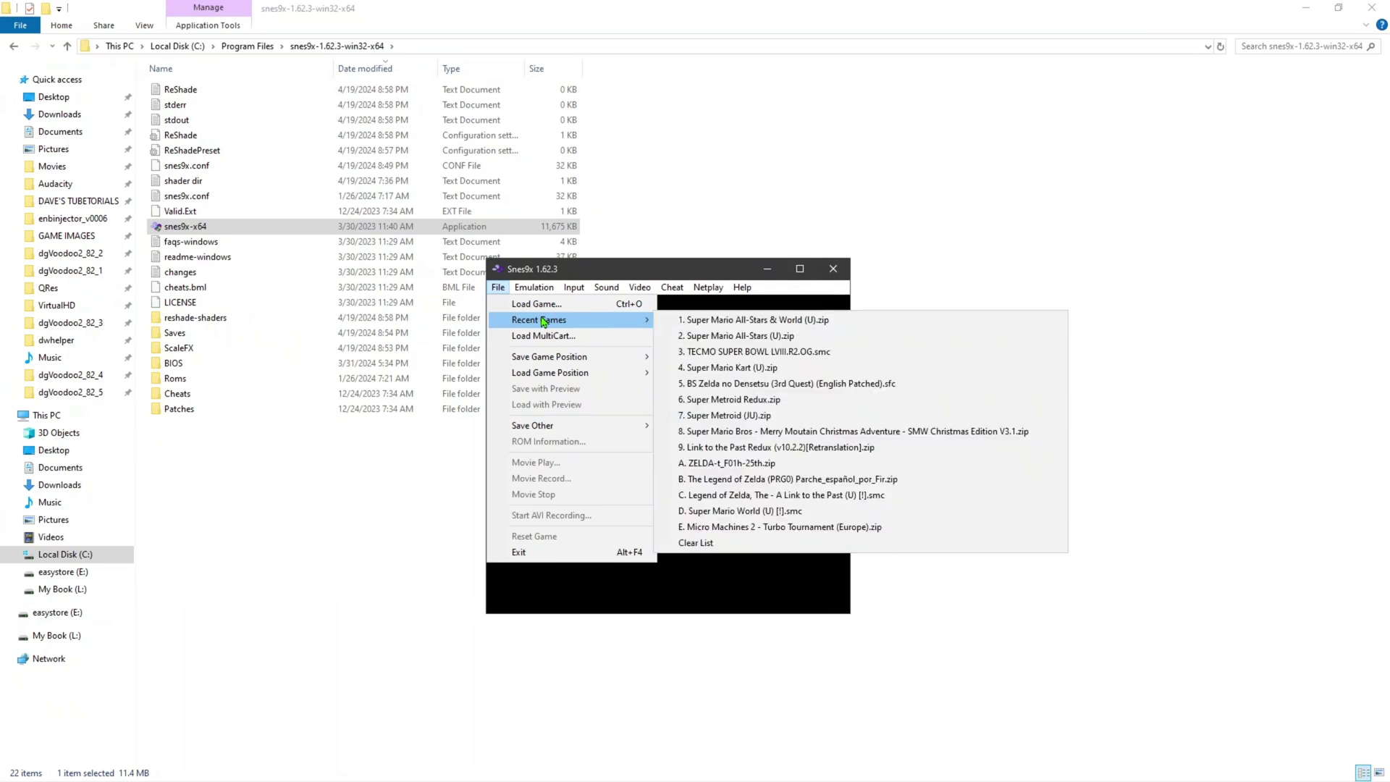
pyautogui.click(772, 328)
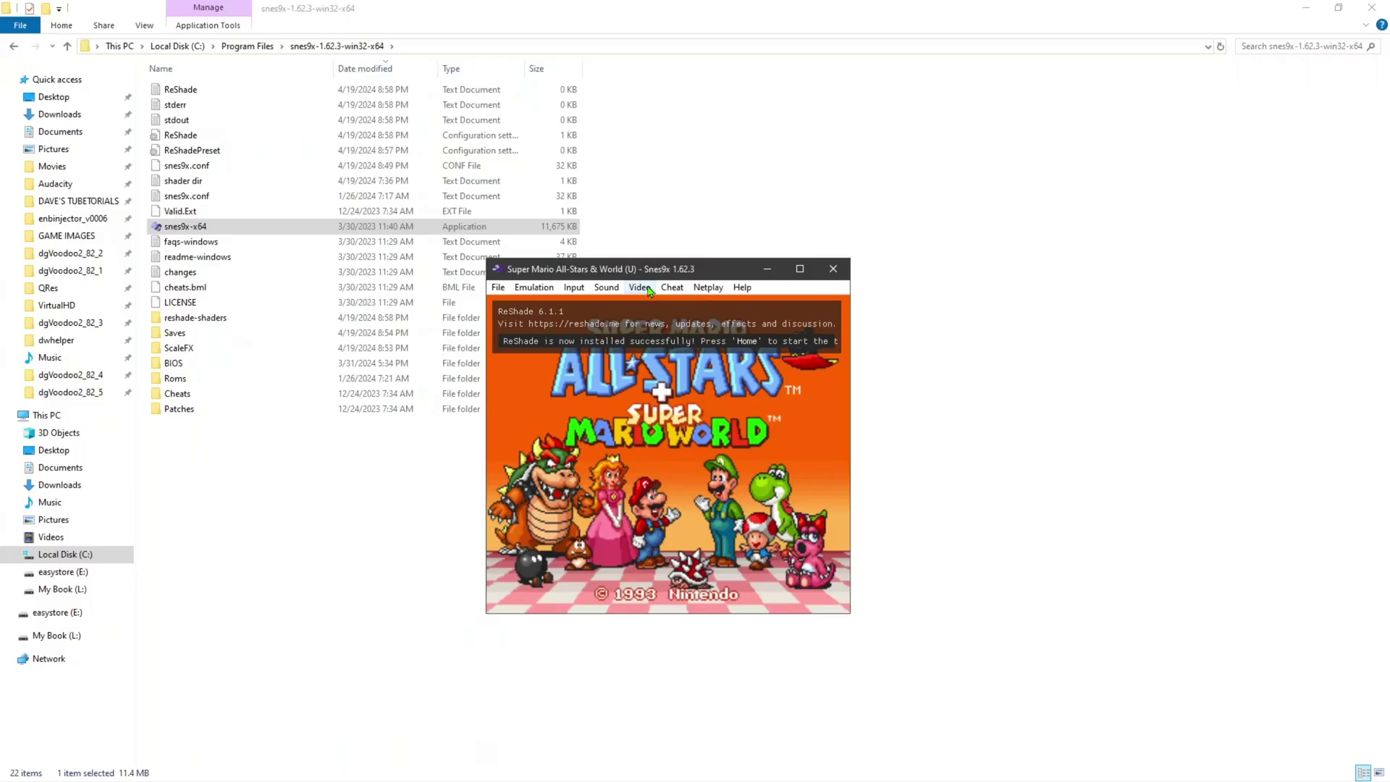
# Step: Try to apply scalefx-aa-fast.slangp from the ScaleFX folder as the OpenGL/Vulkan shader in the display configuration
pyautogui.click(650, 289)
pyautogui.click(684, 425)
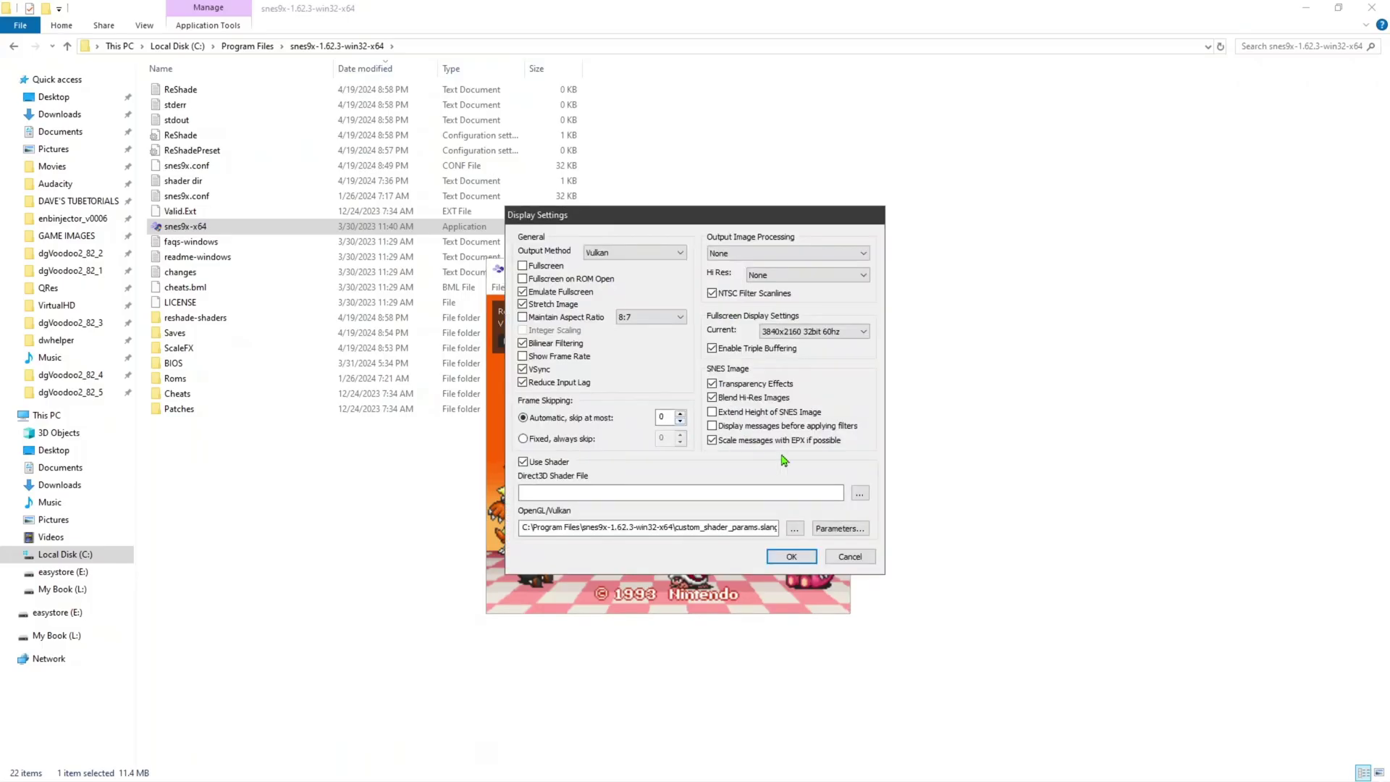
pyautogui.click(795, 529)
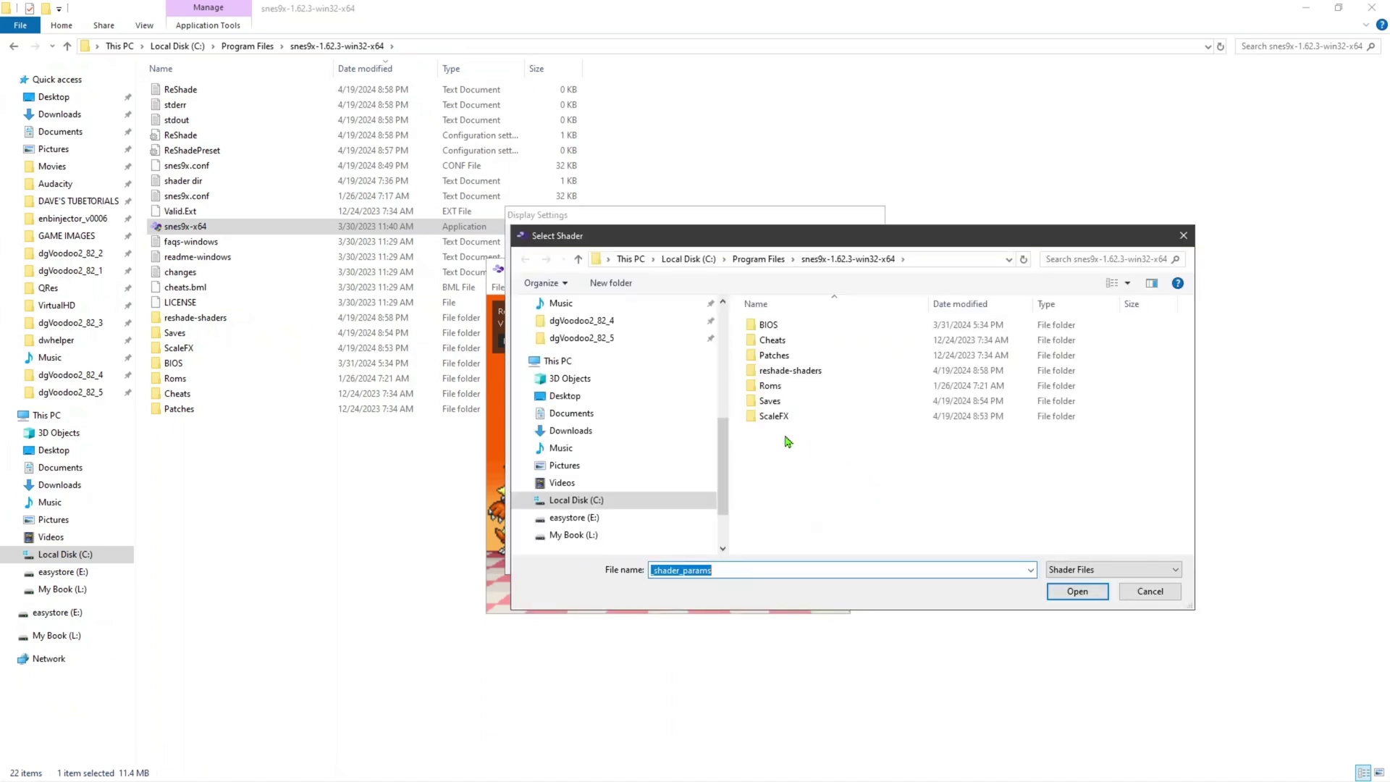
pyautogui.click(1151, 591)
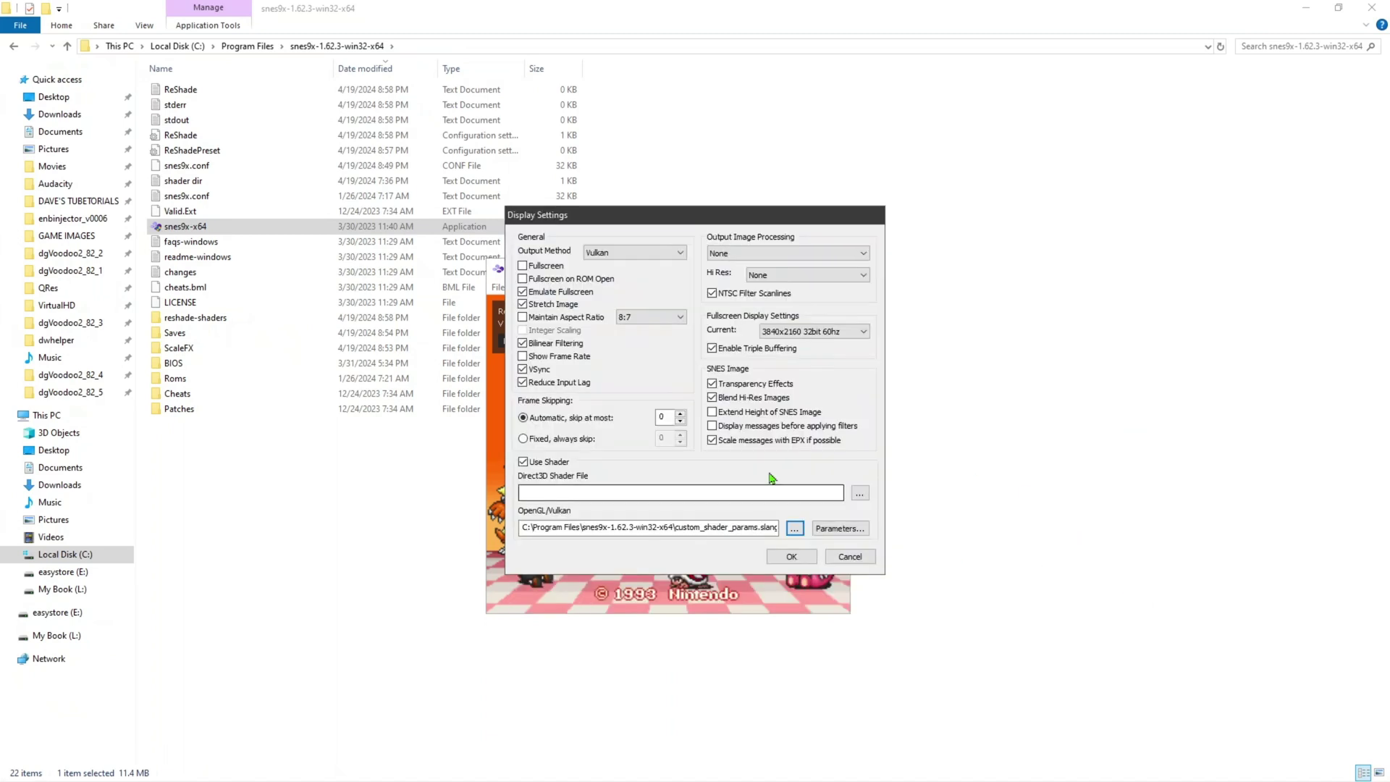
pyautogui.click(794, 528)
pyautogui.doubleClick(777, 418)
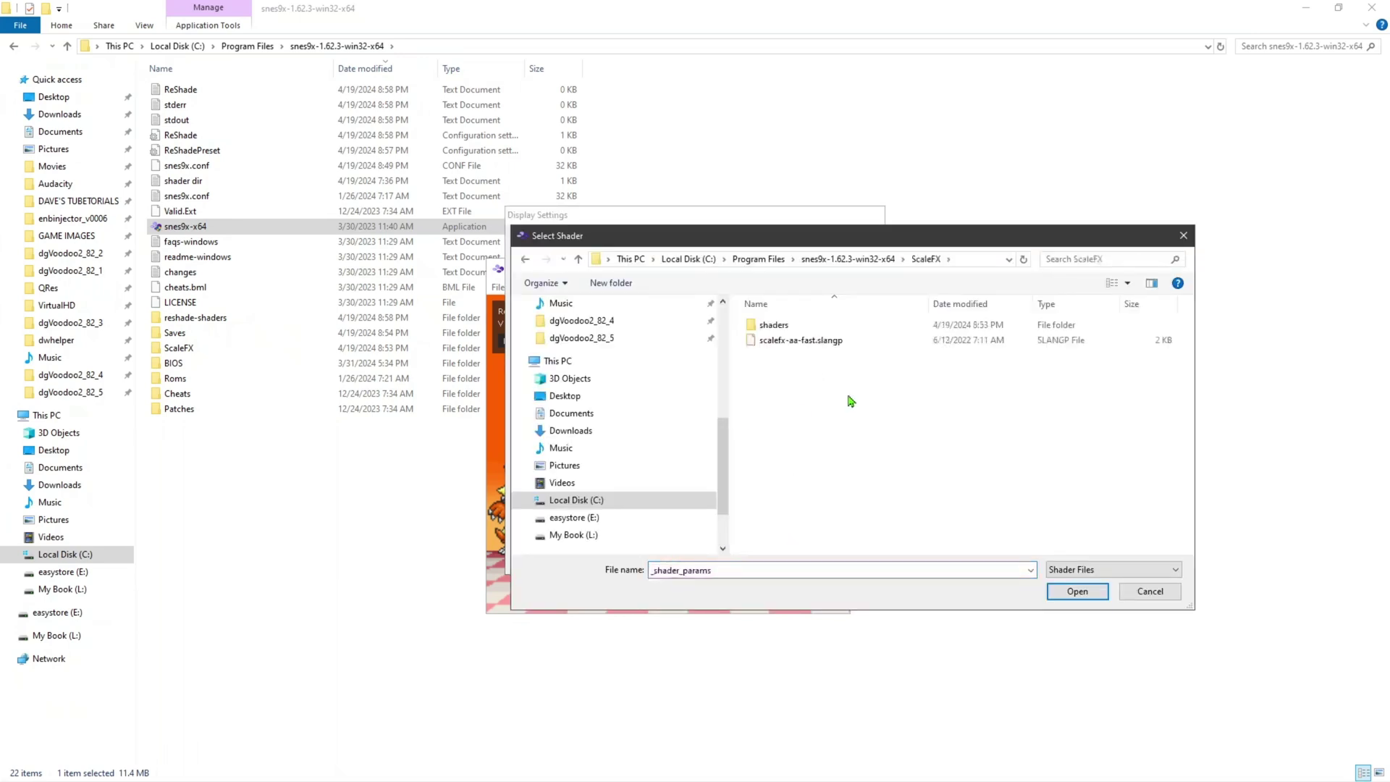
pyautogui.click(785, 342)
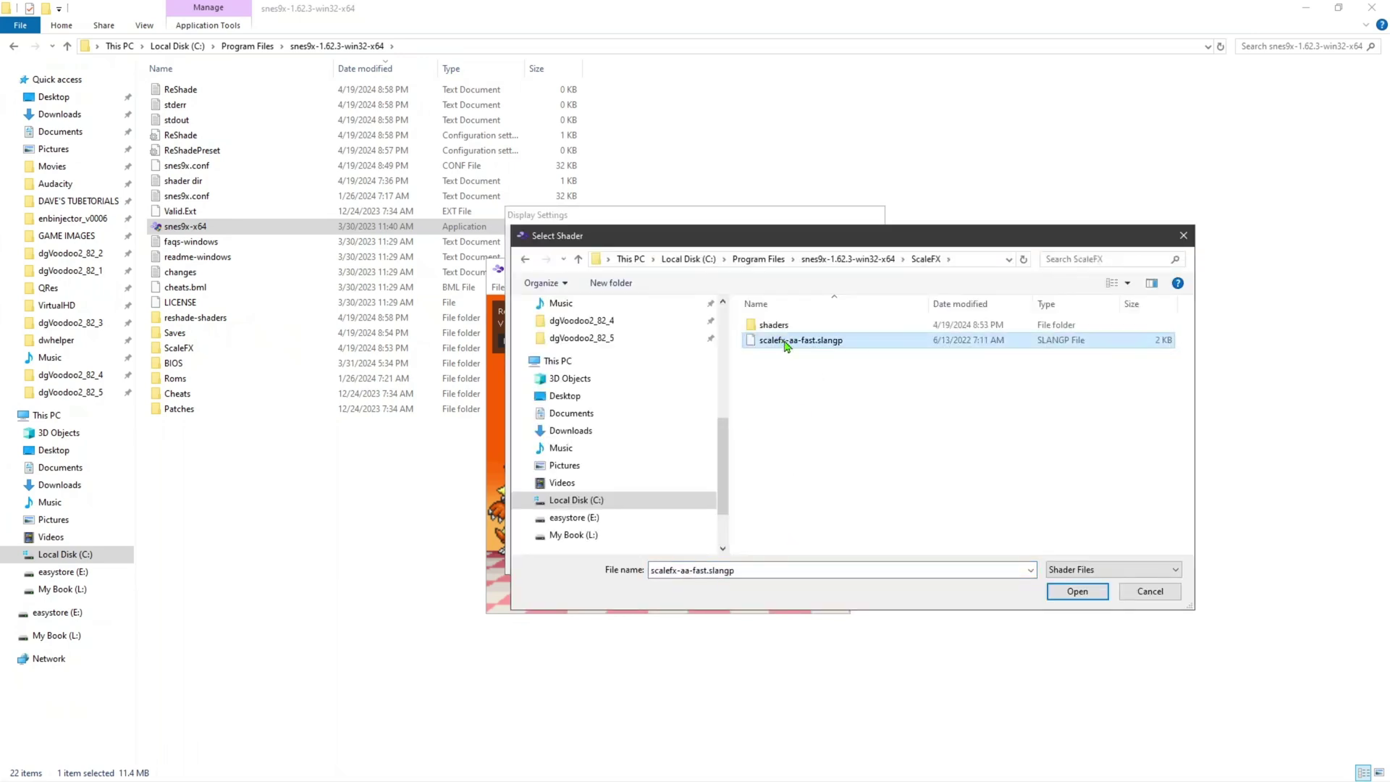
pyautogui.click(1071, 592)
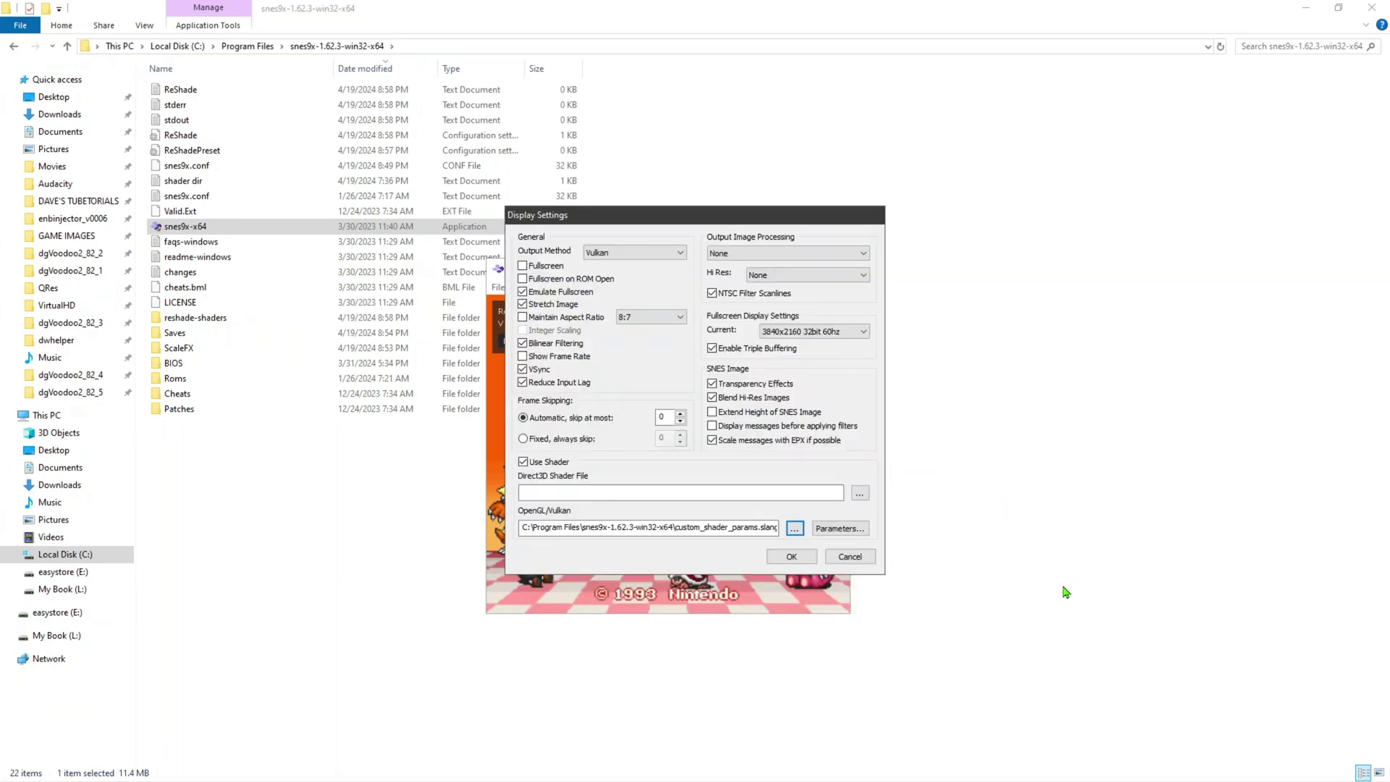
pyautogui.click(793, 557)
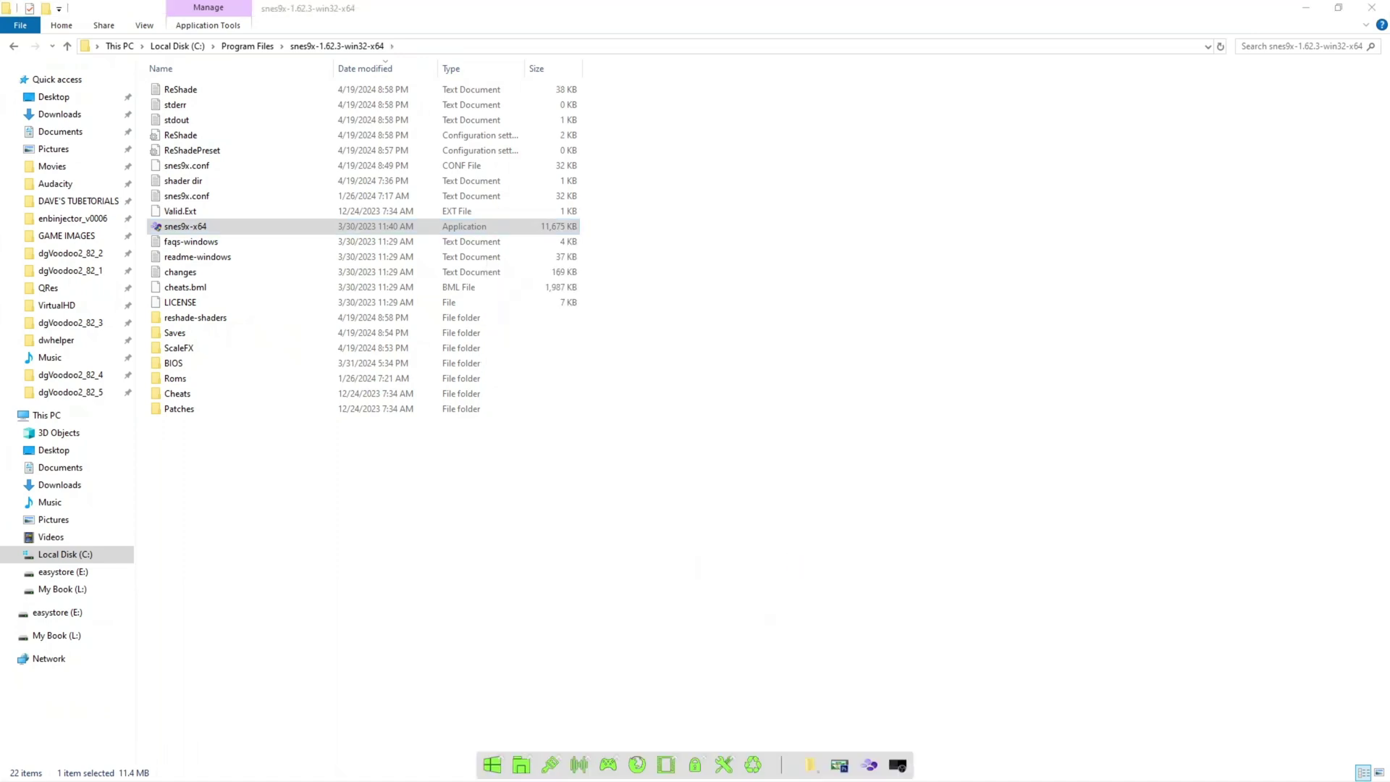
# Step: Close the image editor that has smw.jpg open and force it to end immediately
pyautogui.rightClick(847, 759)
pyautogui.click(880, 732)
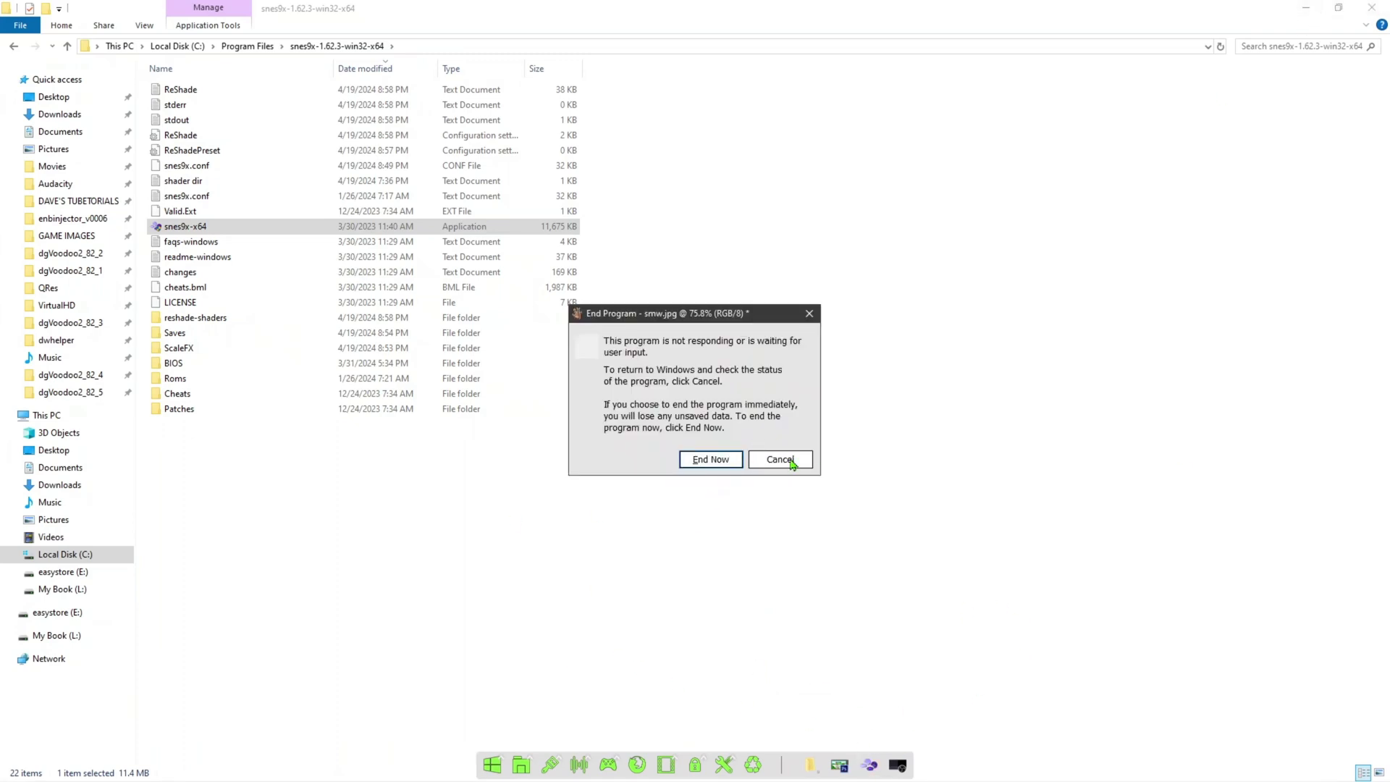
pyautogui.click(722, 467)
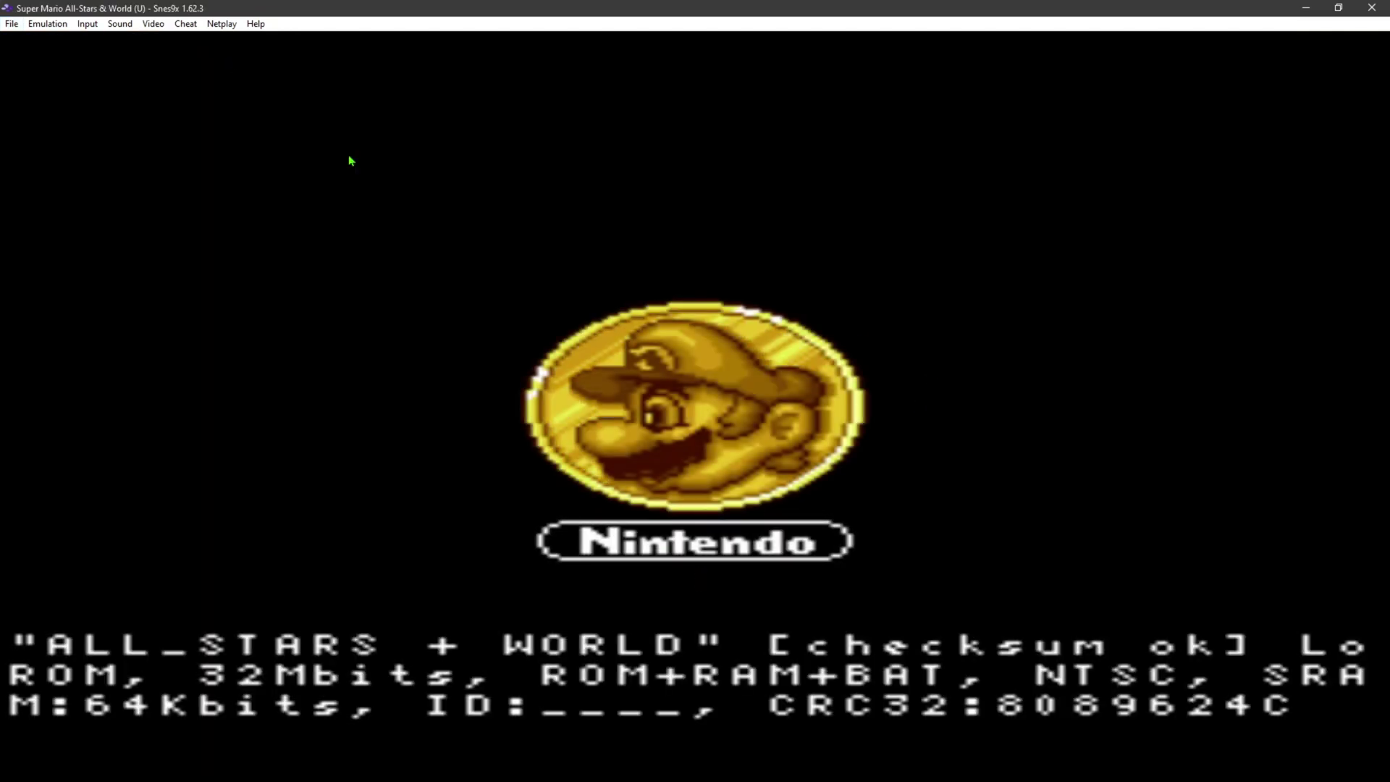
# Step: Apply scalefx-aa-fast.slangp from the ScaleFX folder as the OpenGL/Vulkan shader in the display settings
pyautogui.click(153, 24)
pyautogui.click(174, 162)
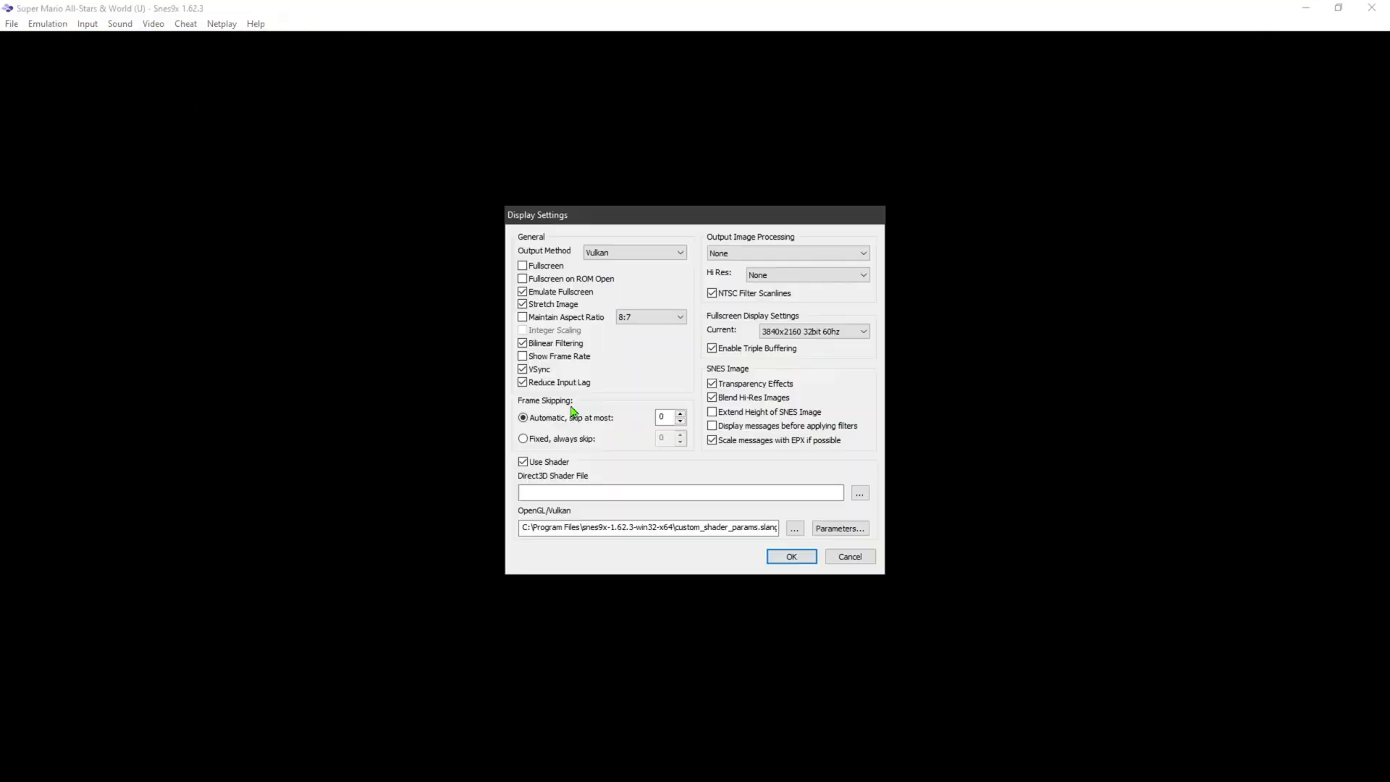
pyautogui.click(795, 528)
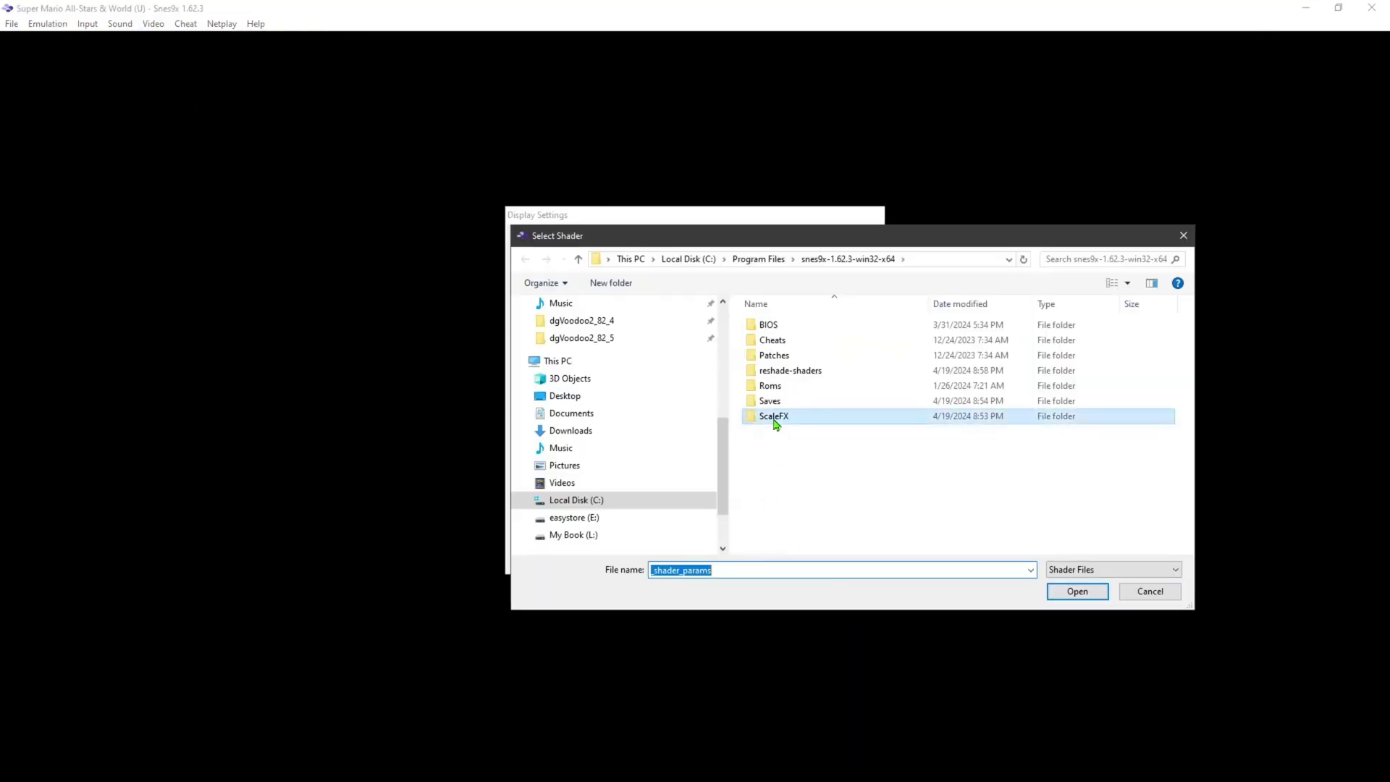
pyautogui.doubleClick(776, 418)
pyautogui.click(793, 340)
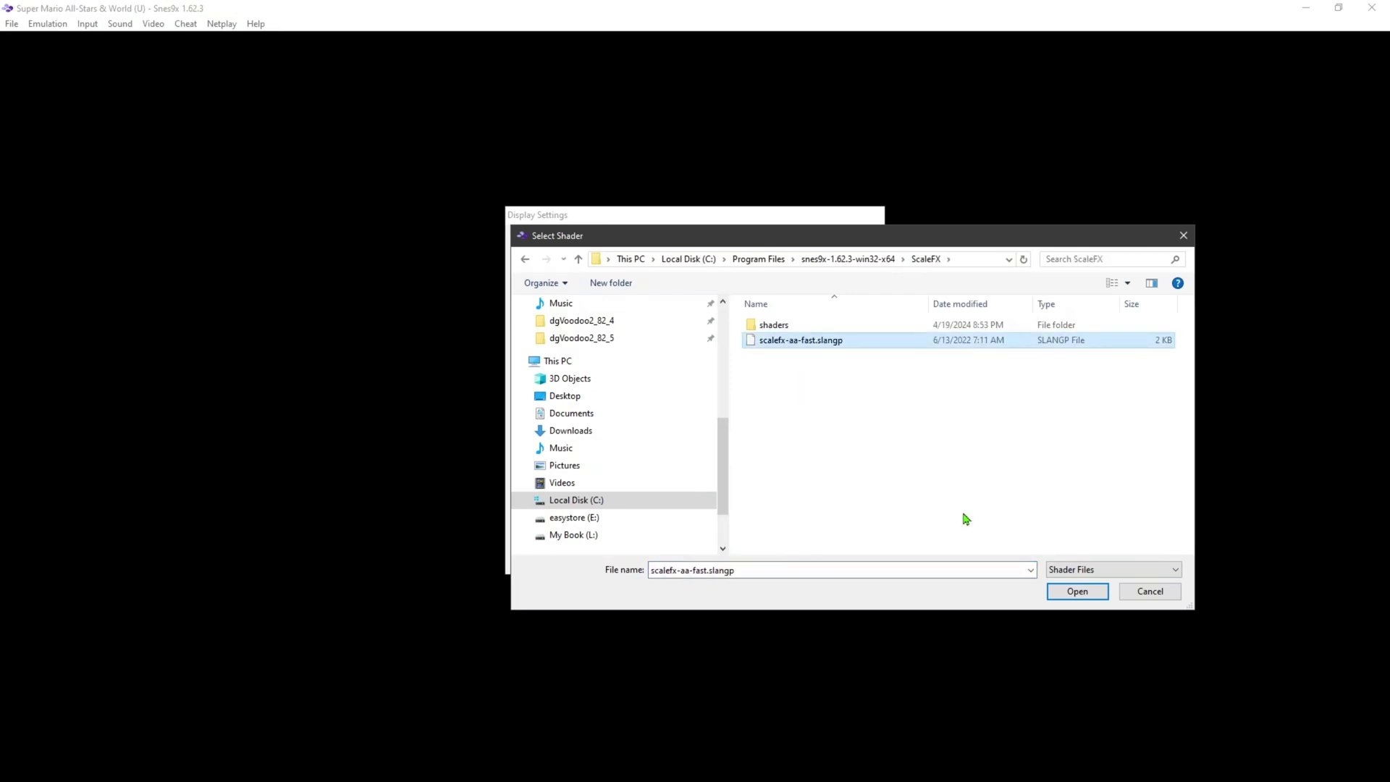
pyautogui.click(1071, 591)
pyautogui.click(798, 559)
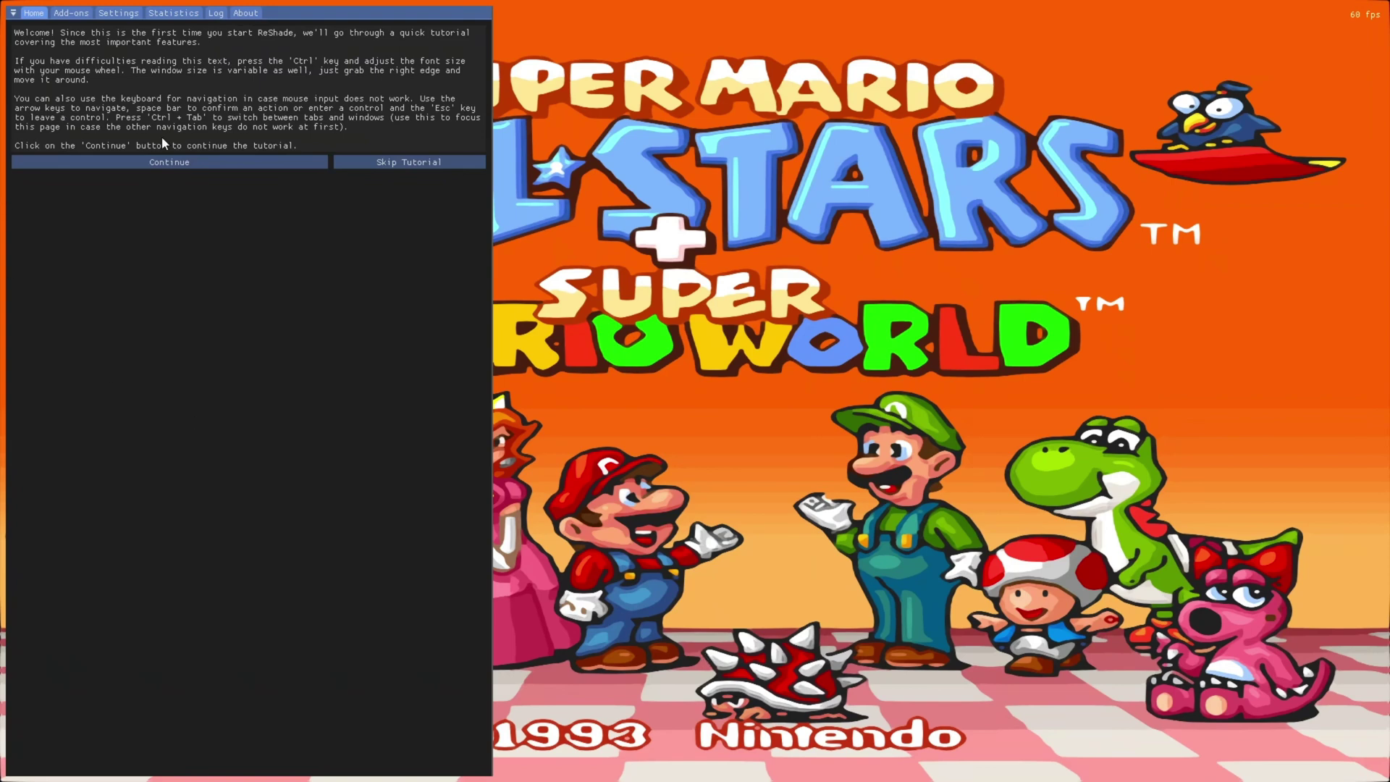
# Step: Go through the ReShade tutorial to the effect variables, enabling AdvancedCRT [CRT.fx] in the effect list on the way
pyautogui.click(163, 162)
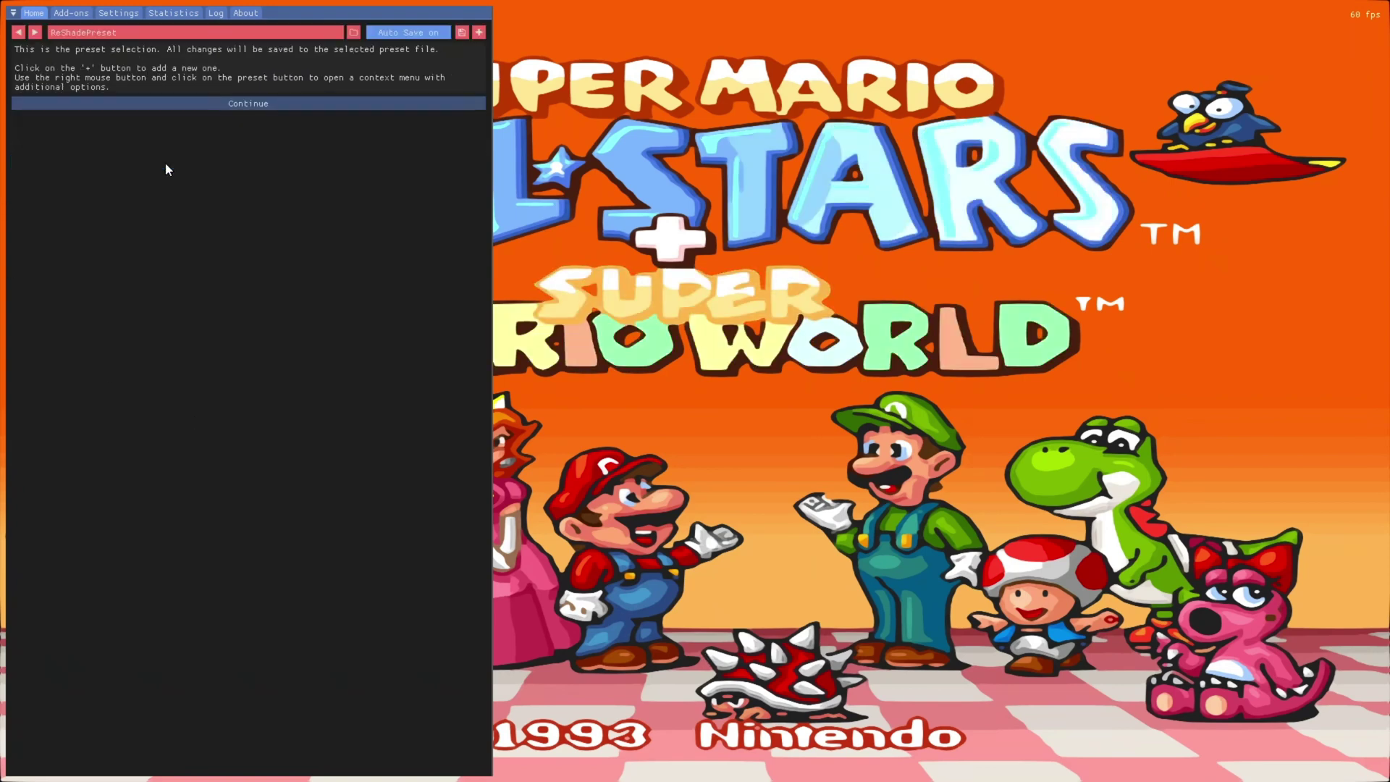
pyautogui.click(128, 106)
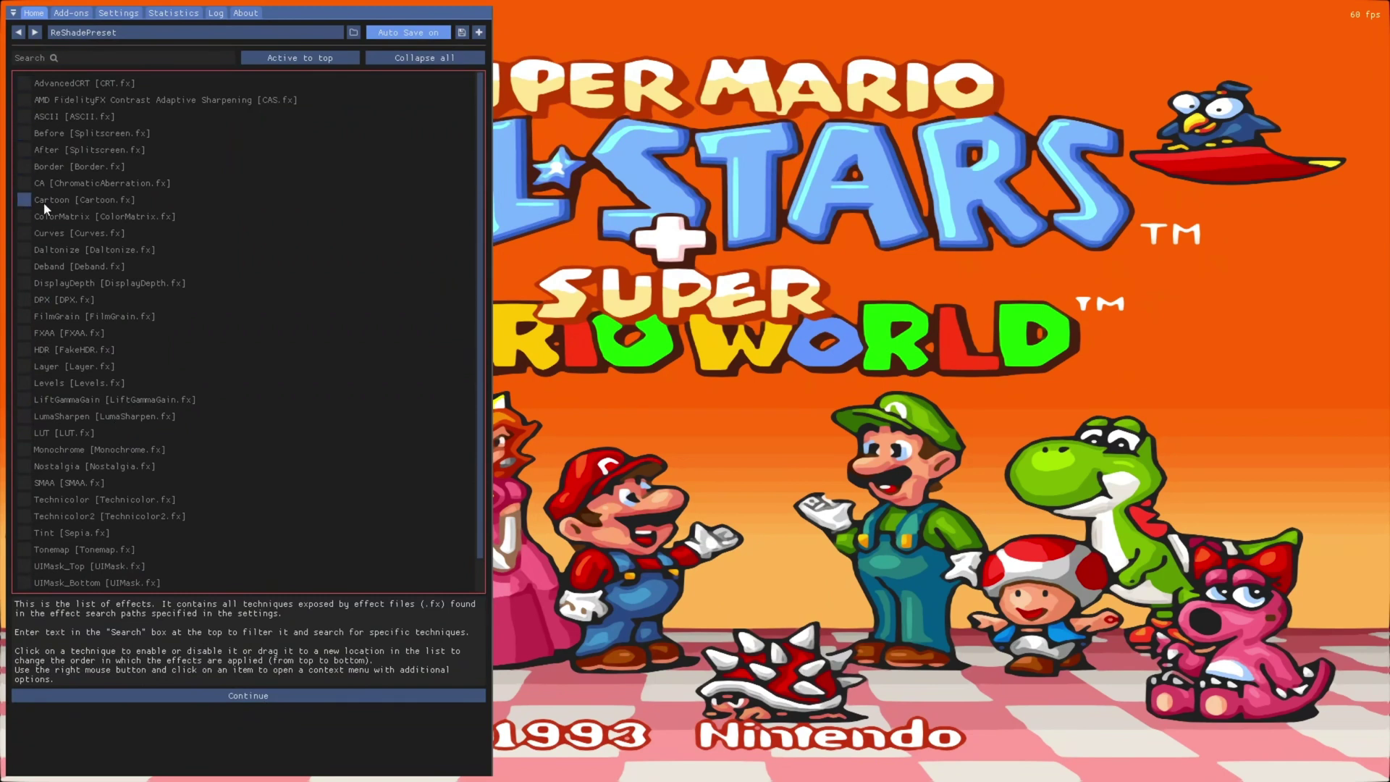
pyautogui.click(28, 83)
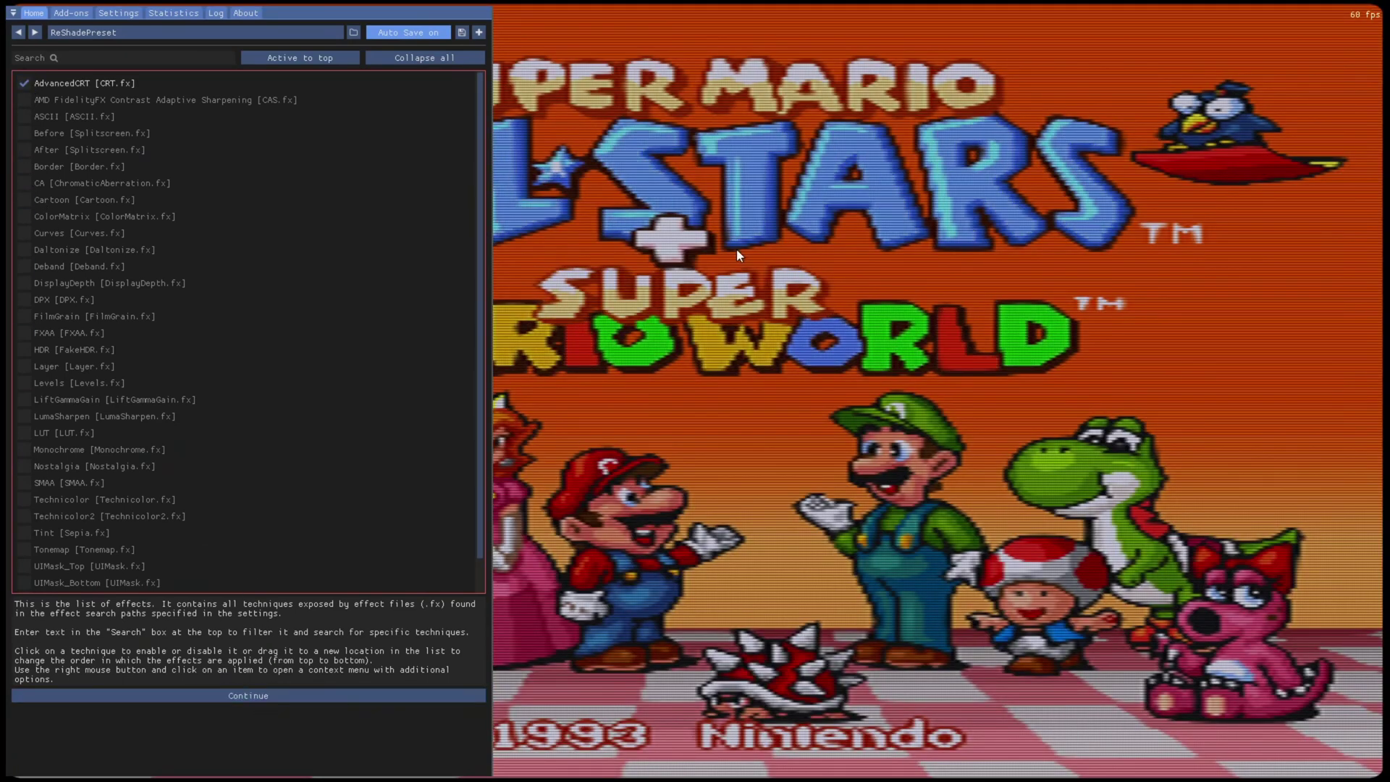
pyautogui.click(271, 696)
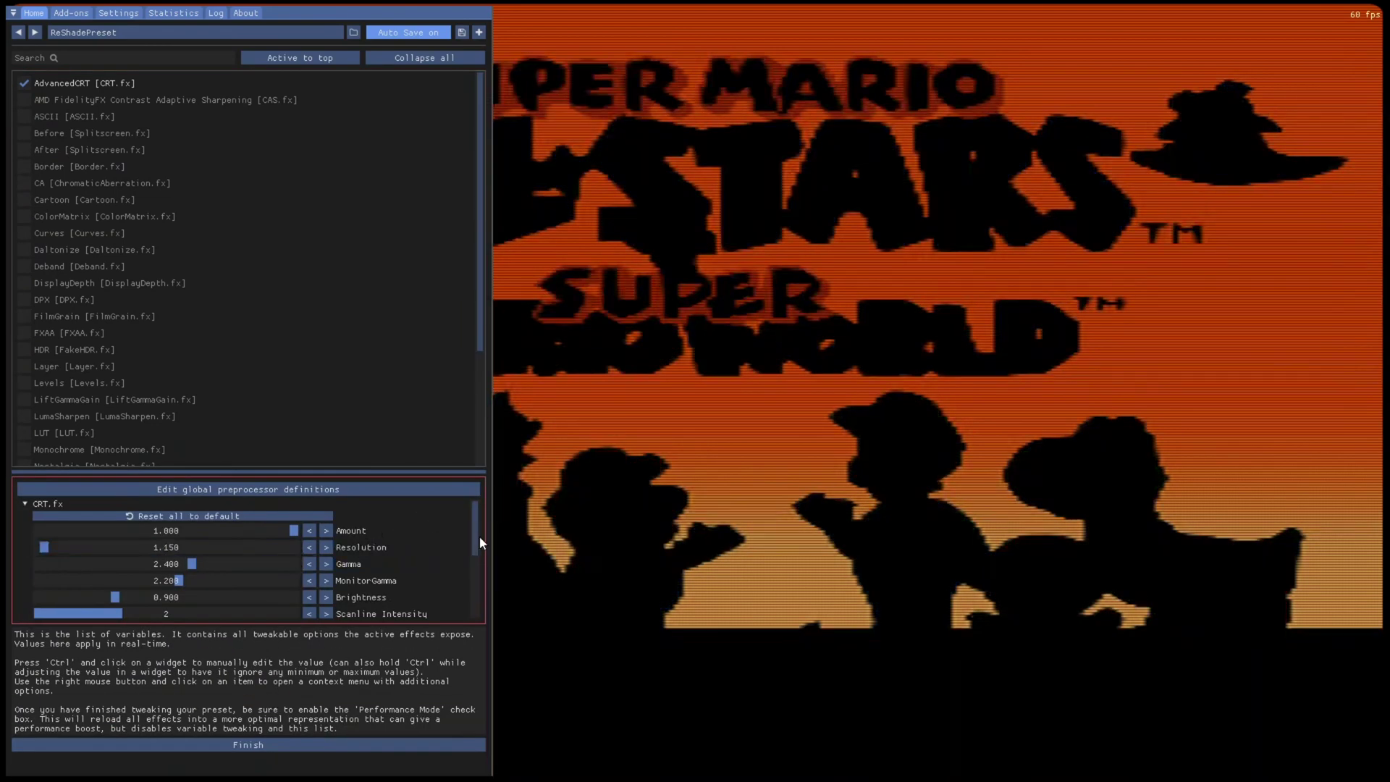
# Step: Raise the Brightness of the CRT.fx effect to 1.600
pyautogui.moveTo(473, 533); pyautogui.dragTo(473, 562)
pyautogui.click(173, 532)
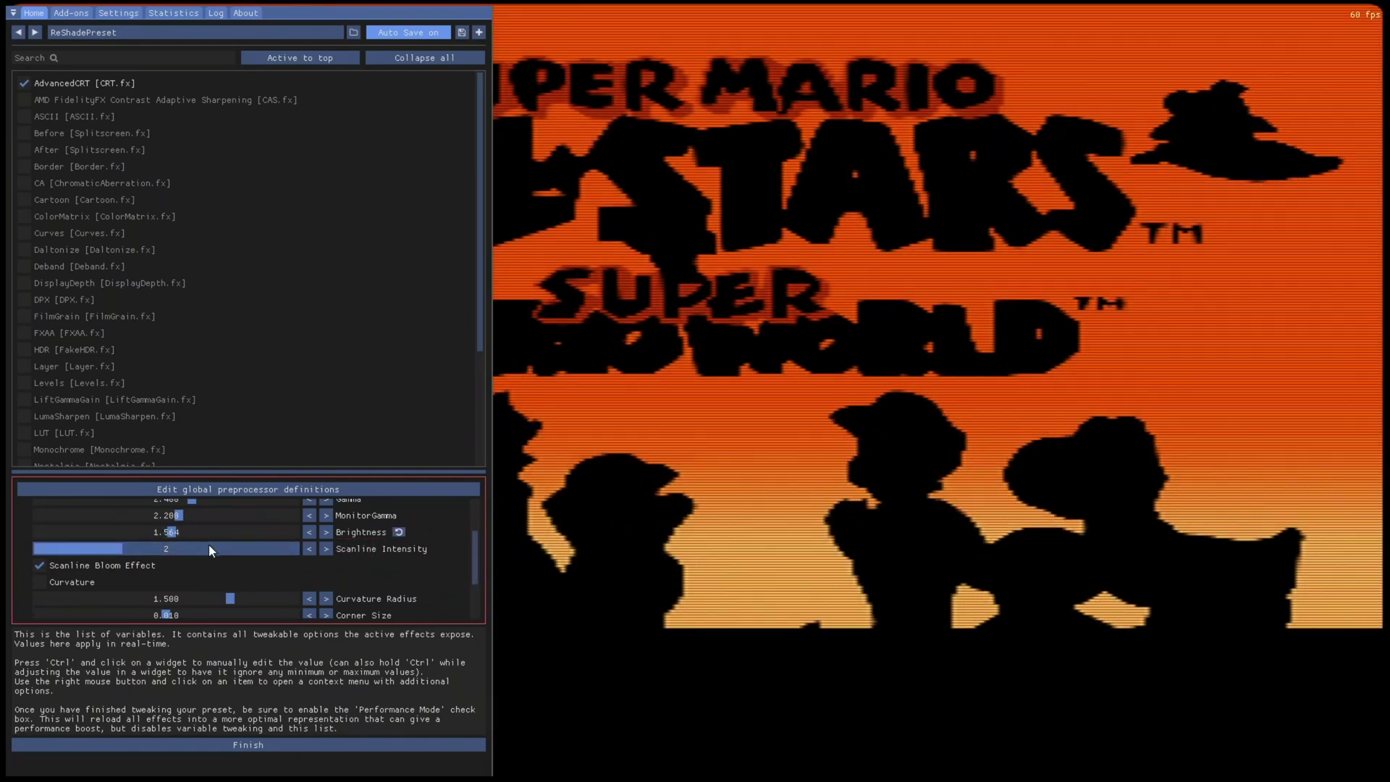
pyautogui.moveTo(173, 533); pyautogui.dragTo(176, 532)
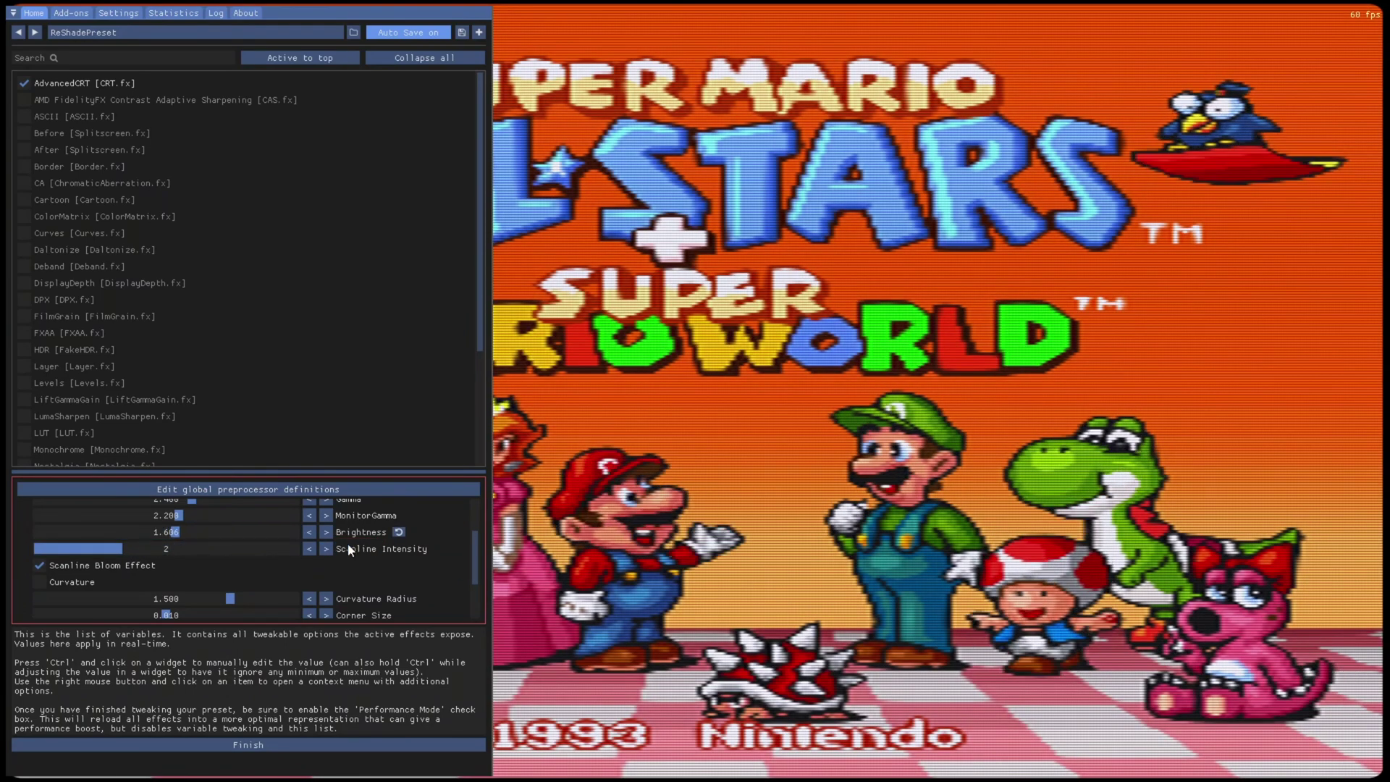
pyautogui.click(307, 533)
pyautogui.click(306, 531)
pyautogui.click(307, 533)
pyautogui.scroll(-1, 251, 562)
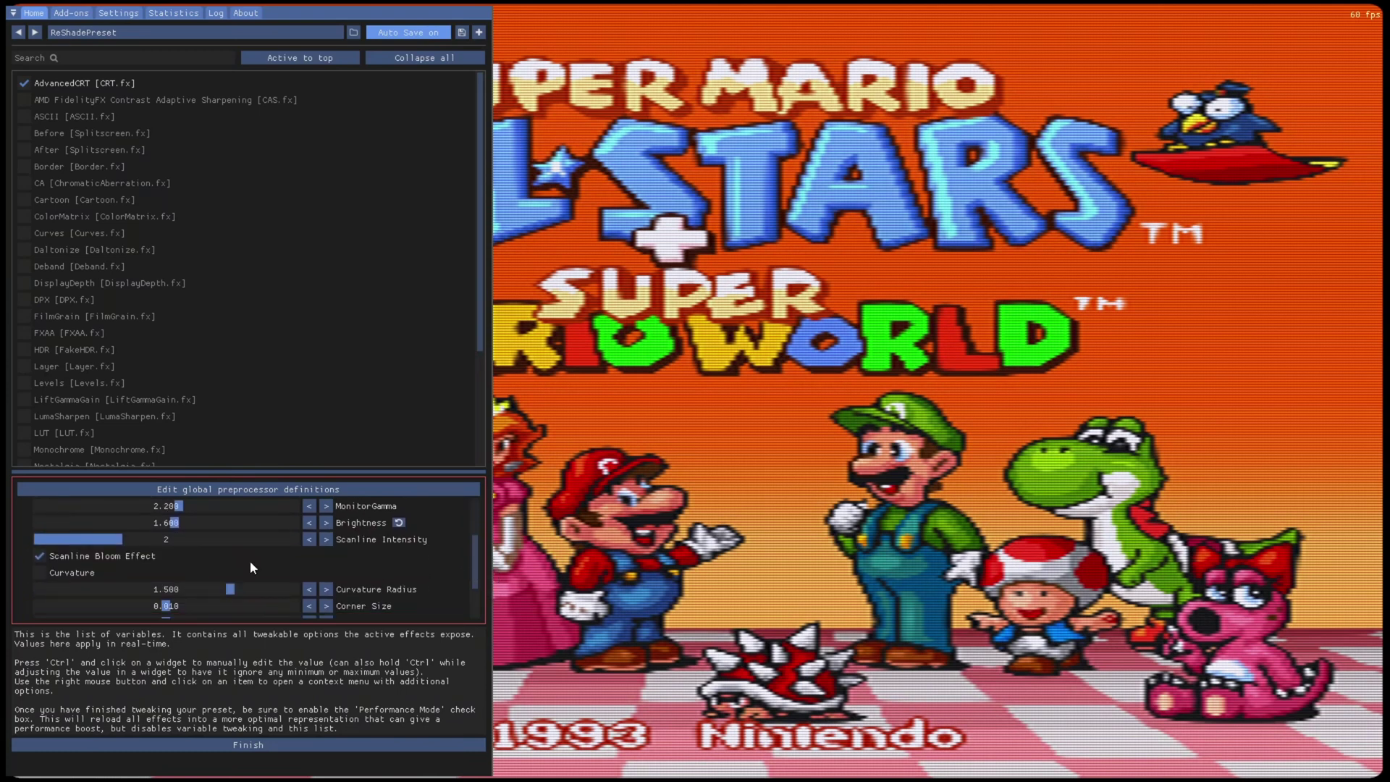
# Step: Turn off Scanline Bloom Effect and Oversample for the CRT.fx effect
pyautogui.click(38, 556)
pyautogui.moveTo(475, 563); pyautogui.dragTo(473, 589)
pyautogui.click(38, 611)
pyautogui.click(37, 610)
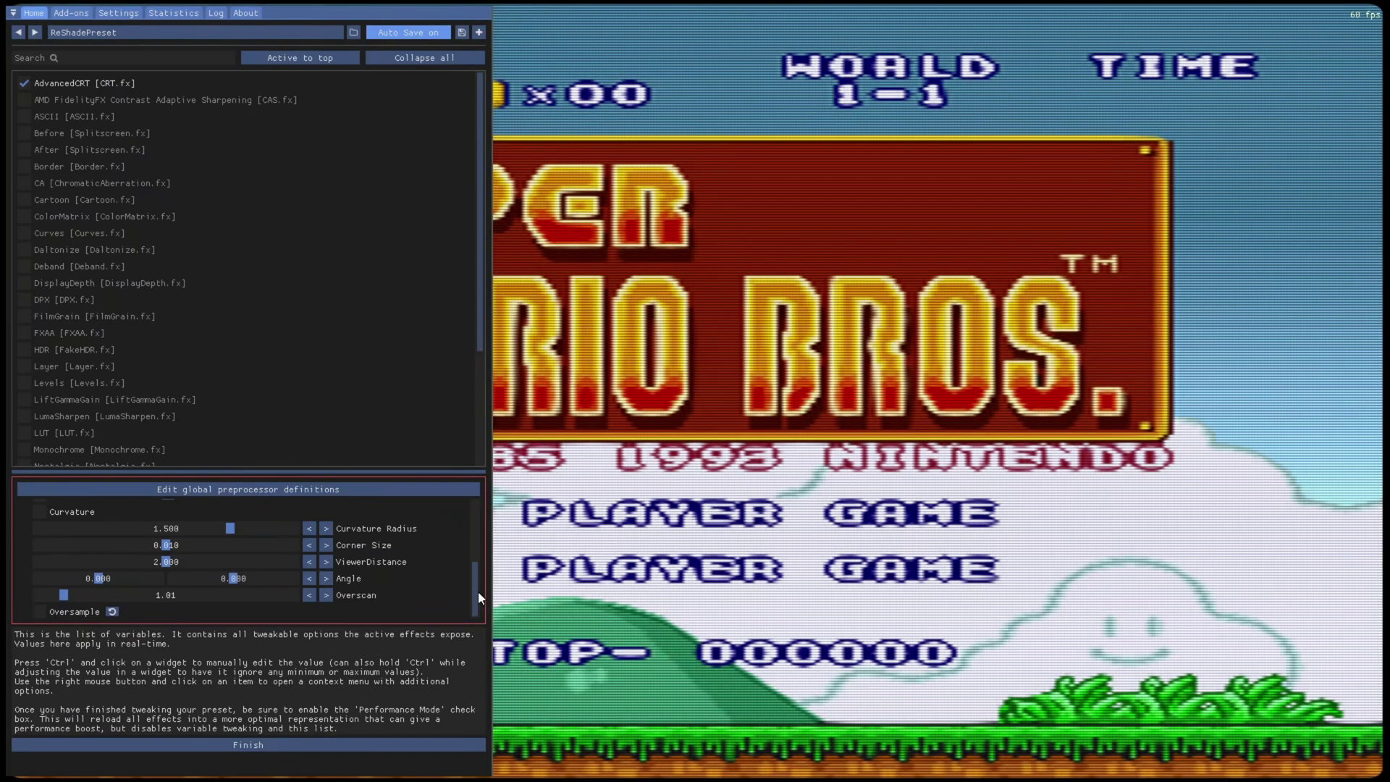
# Step: Set the Resolution of the CRT.fx effect to about 7.266 and review its remaining variables
pyautogui.moveTo(478, 591); pyautogui.dragTo(453, 507)
pyautogui.moveTo(250, 547)
pyautogui.mouseDown()
pyautogui.moveTo(142, 544)
pyautogui.moveTo(267, 546)
pyautogui.mouseUp()
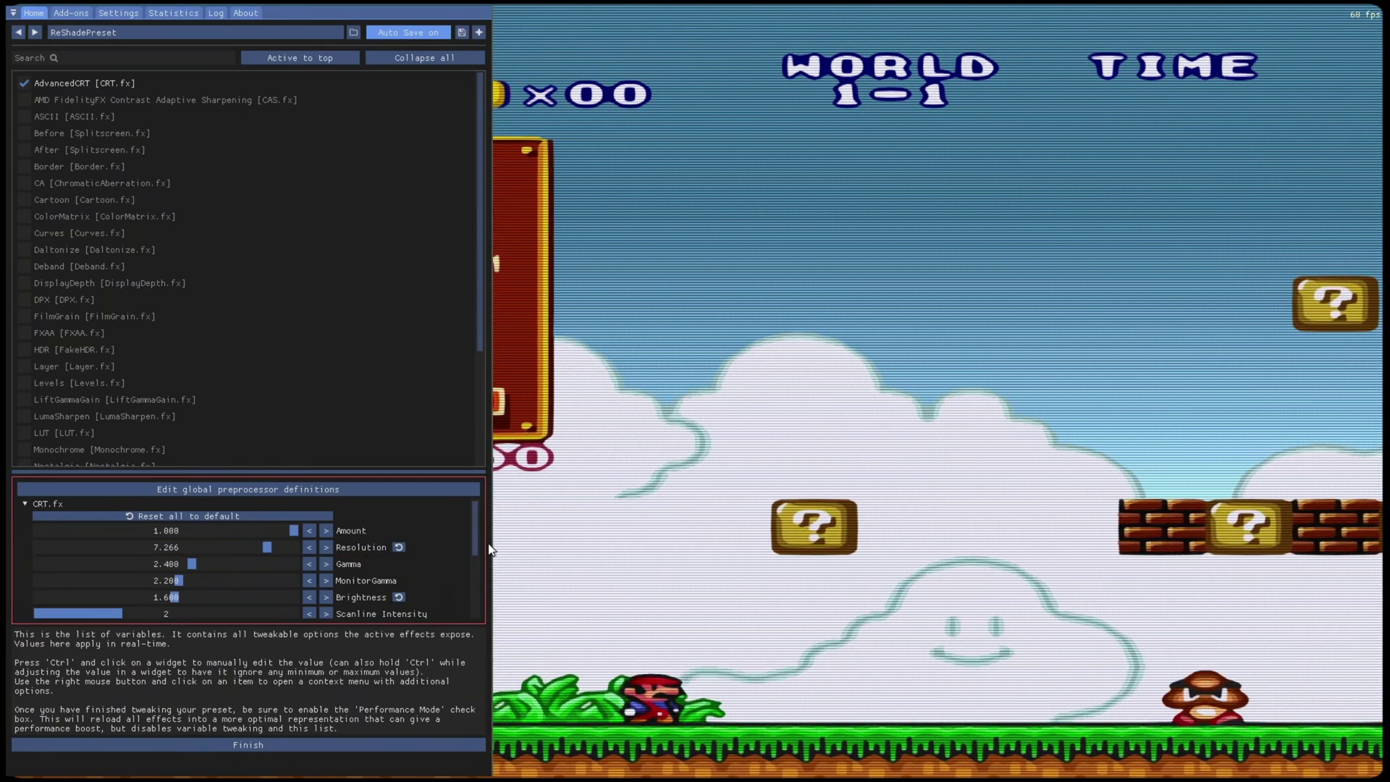
pyautogui.moveTo(473, 541); pyautogui.dragTo(475, 609)
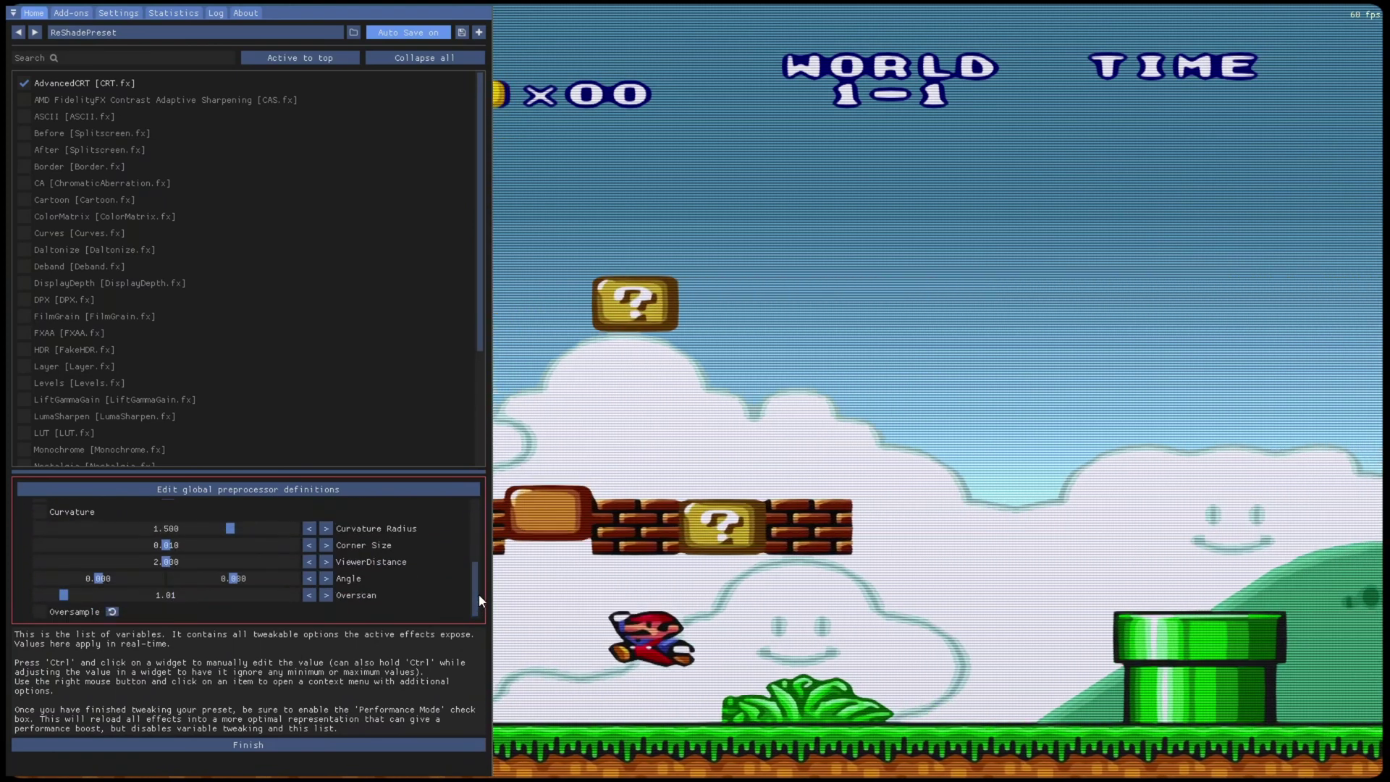
# Step: Finish the ReShade tutorial, enable Performance Mode, and close the overlay
pyautogui.click(246, 745)
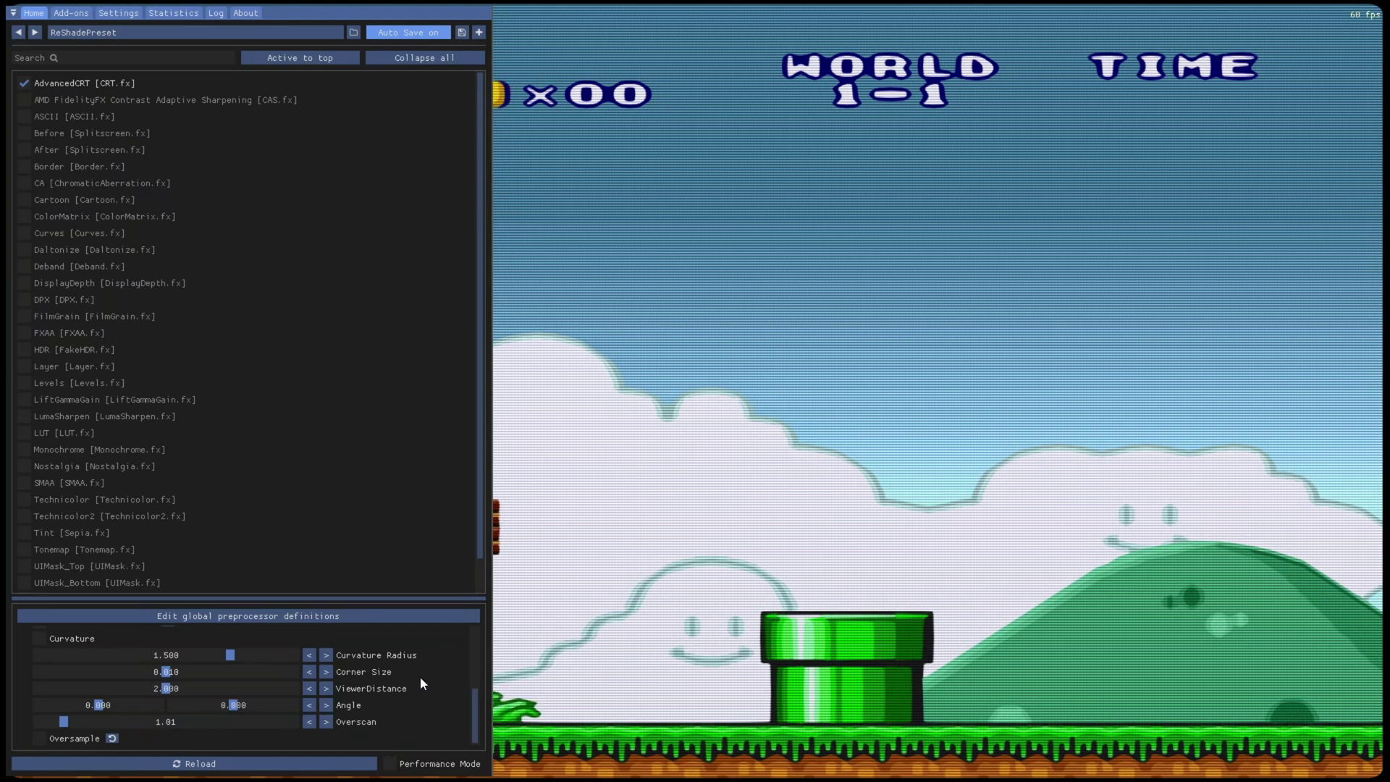
pyautogui.click(390, 763)
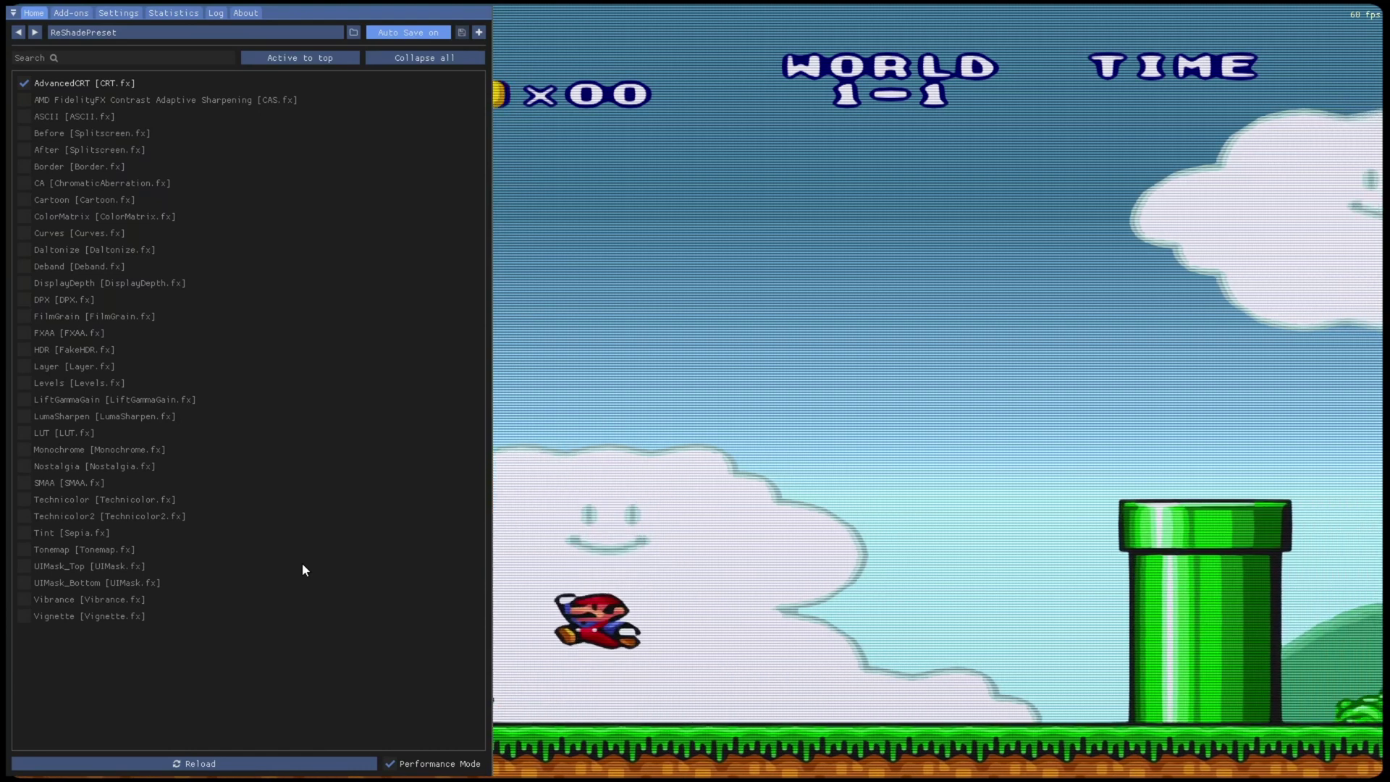
pyautogui.press('Home')
# Step: Reopen the ReShade overlay, fully enable Show FPS in its overlay and styling settings, and close the overlay
pyautogui.press('Home')
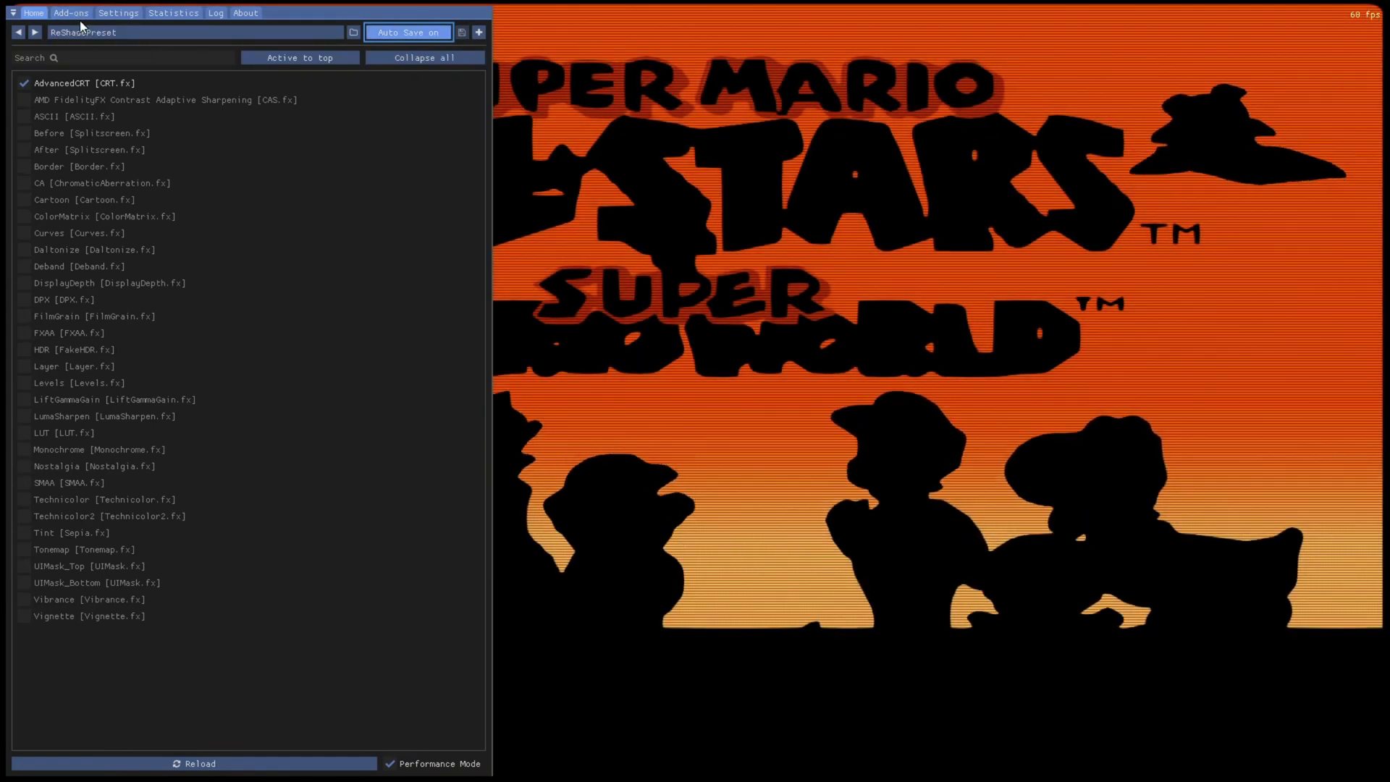
pyautogui.click(128, 15)
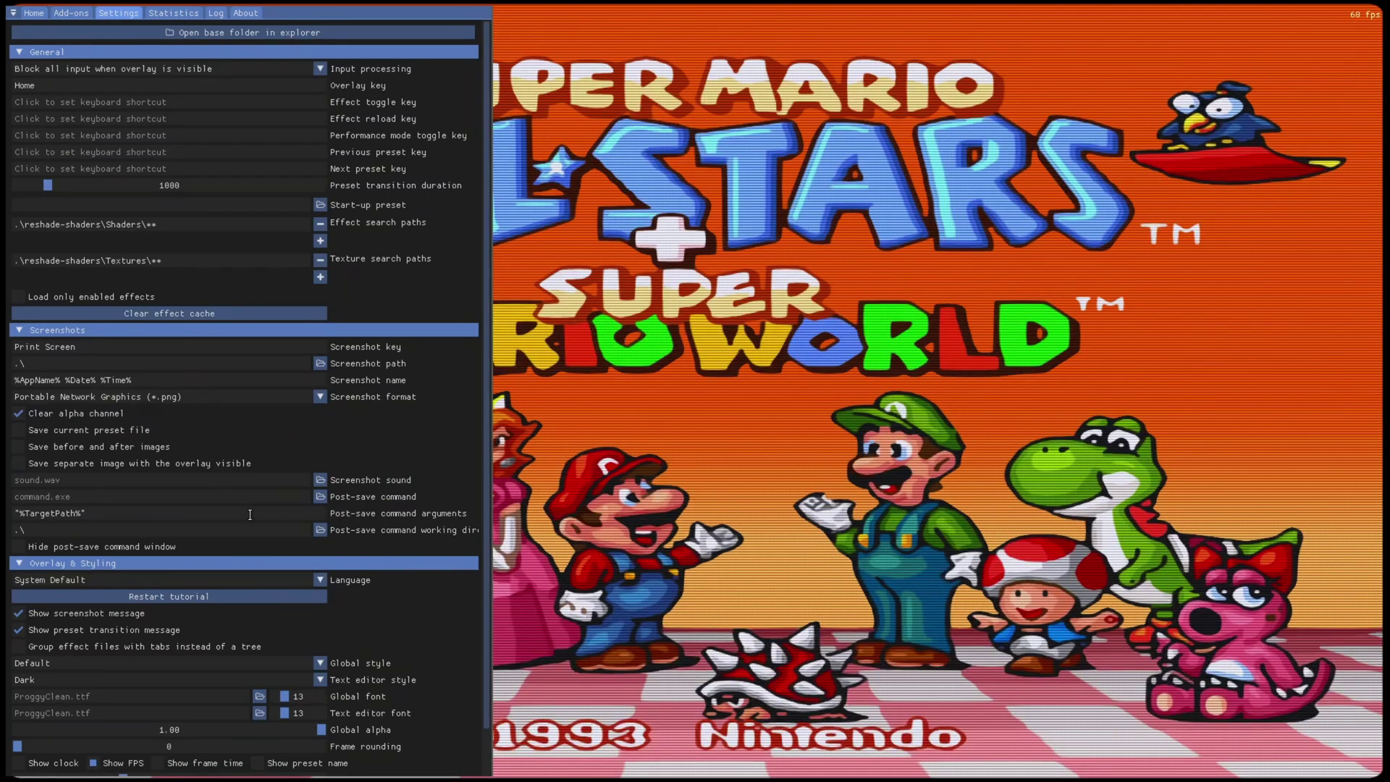
pyautogui.scroll(-1, 195, 645)
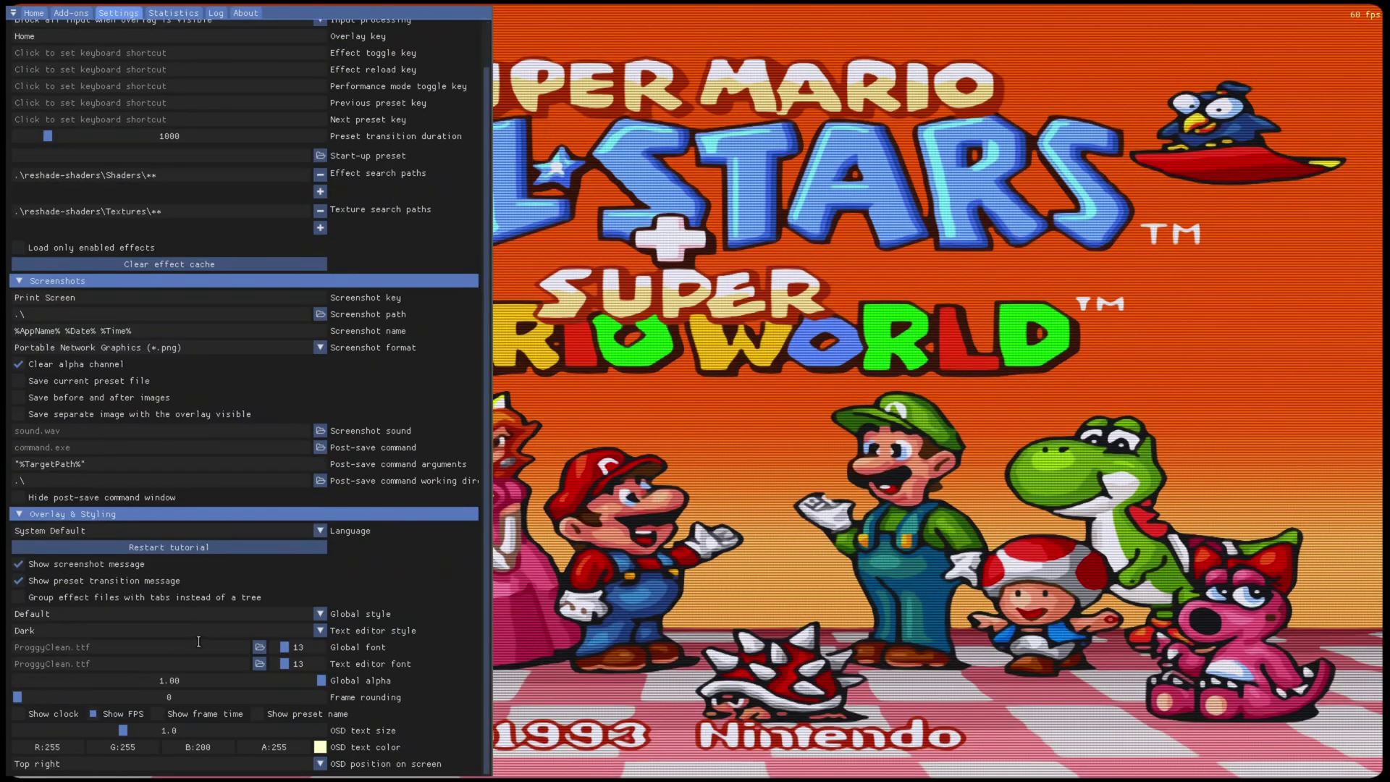
pyautogui.click(92, 715)
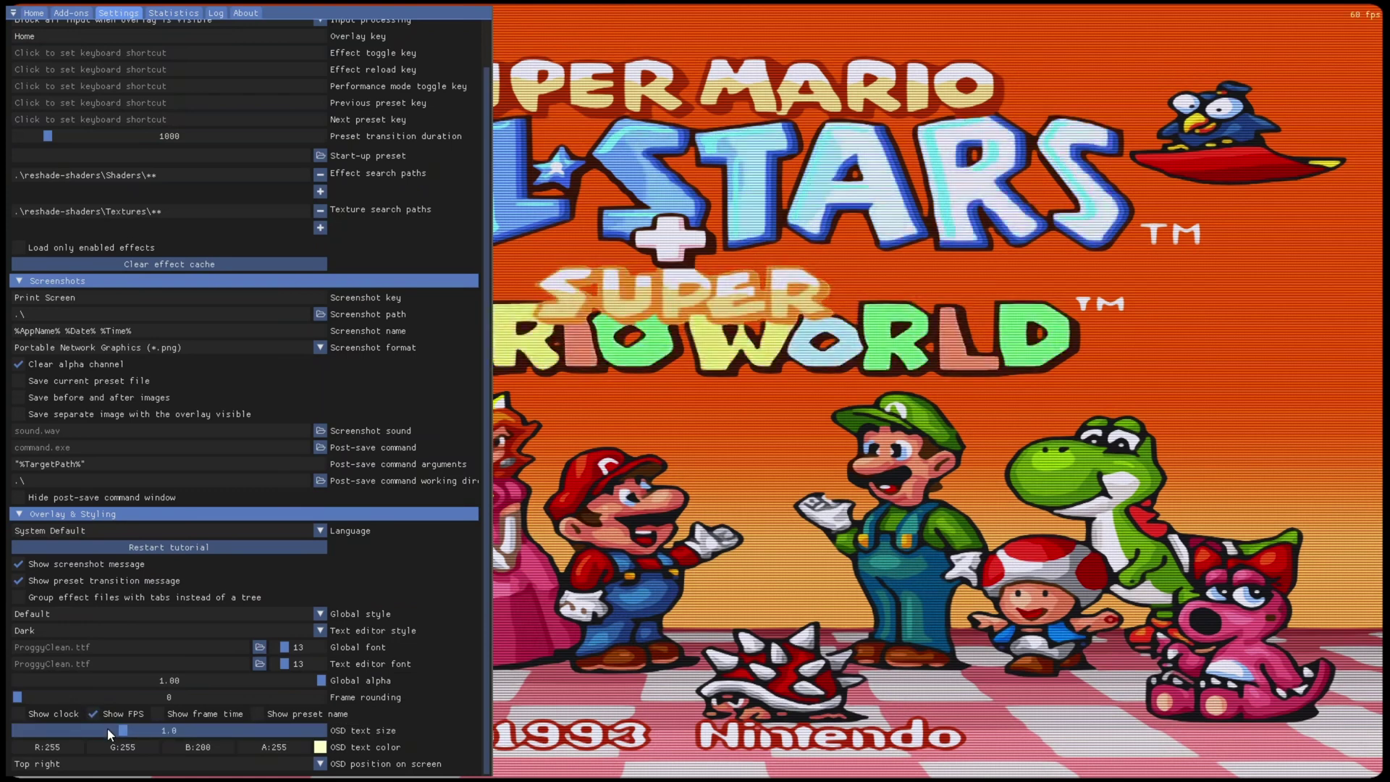
pyautogui.press('Home')
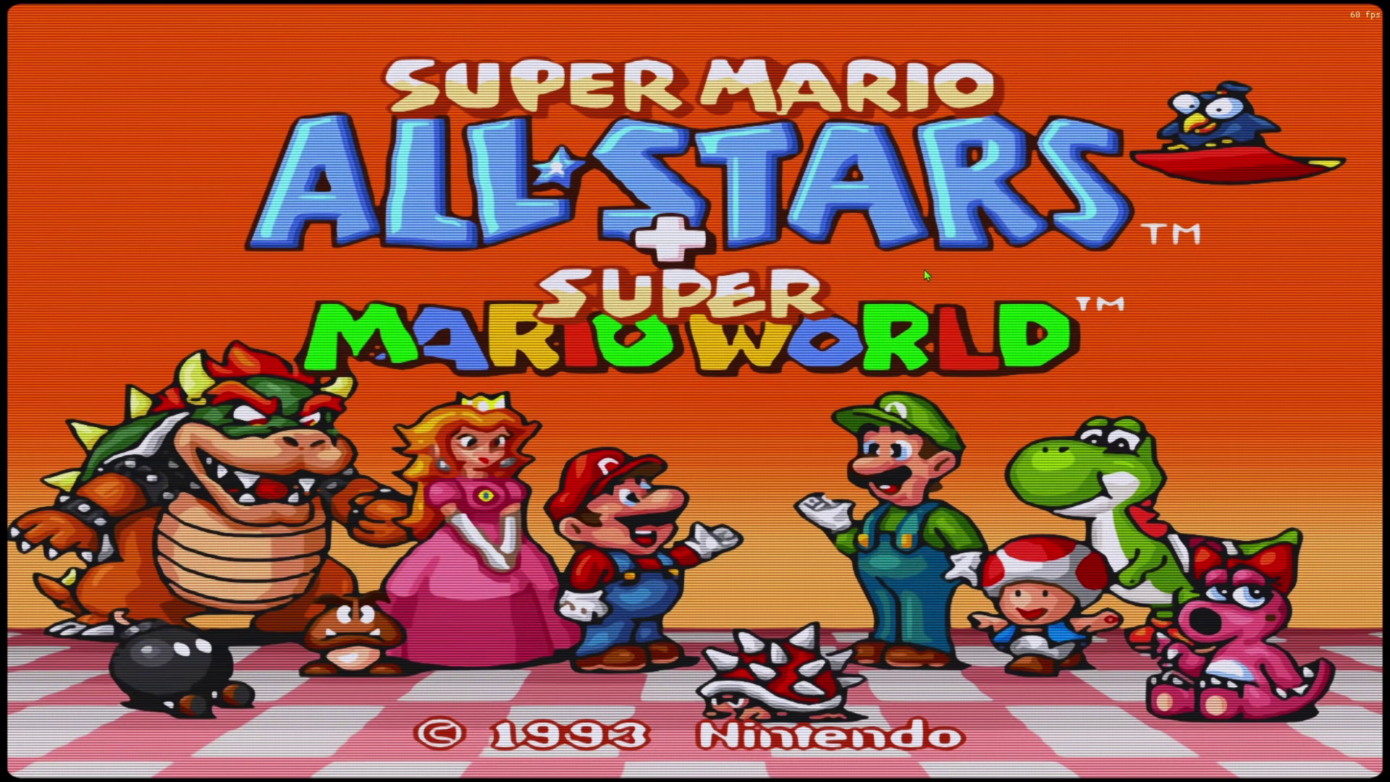